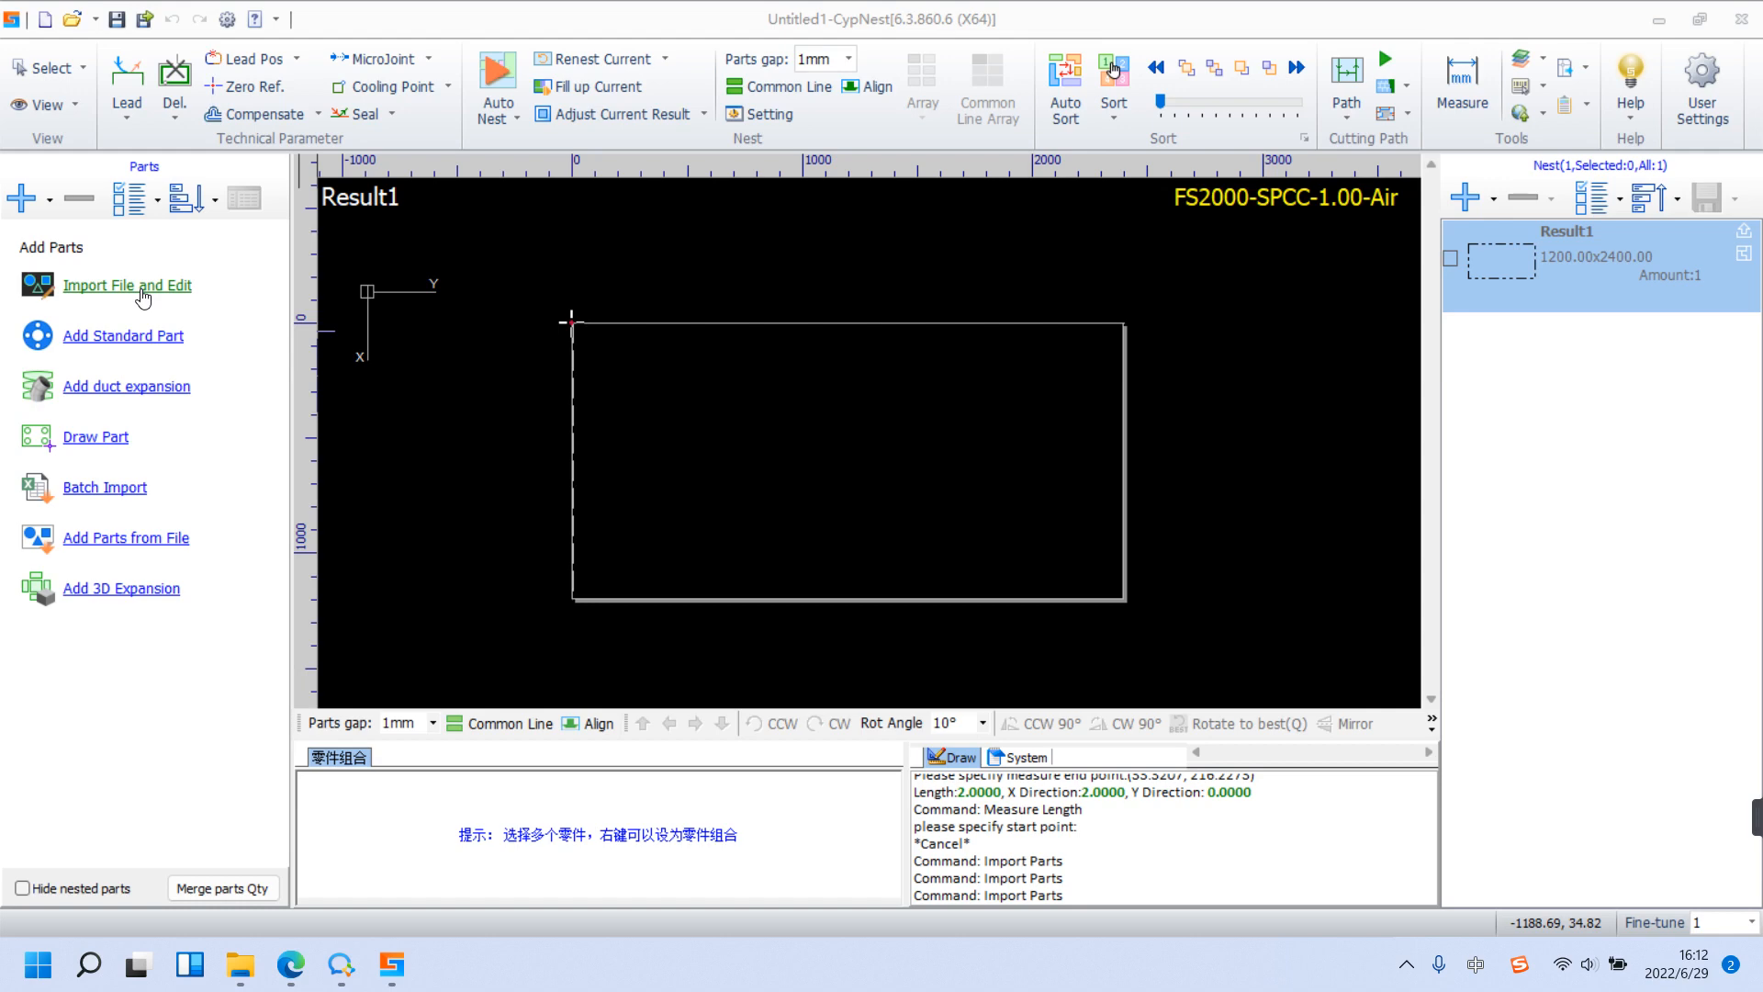
Import the drawing 去除极小图形 for editing with Auto Remove Trivial turned off.
left_click(142, 290)
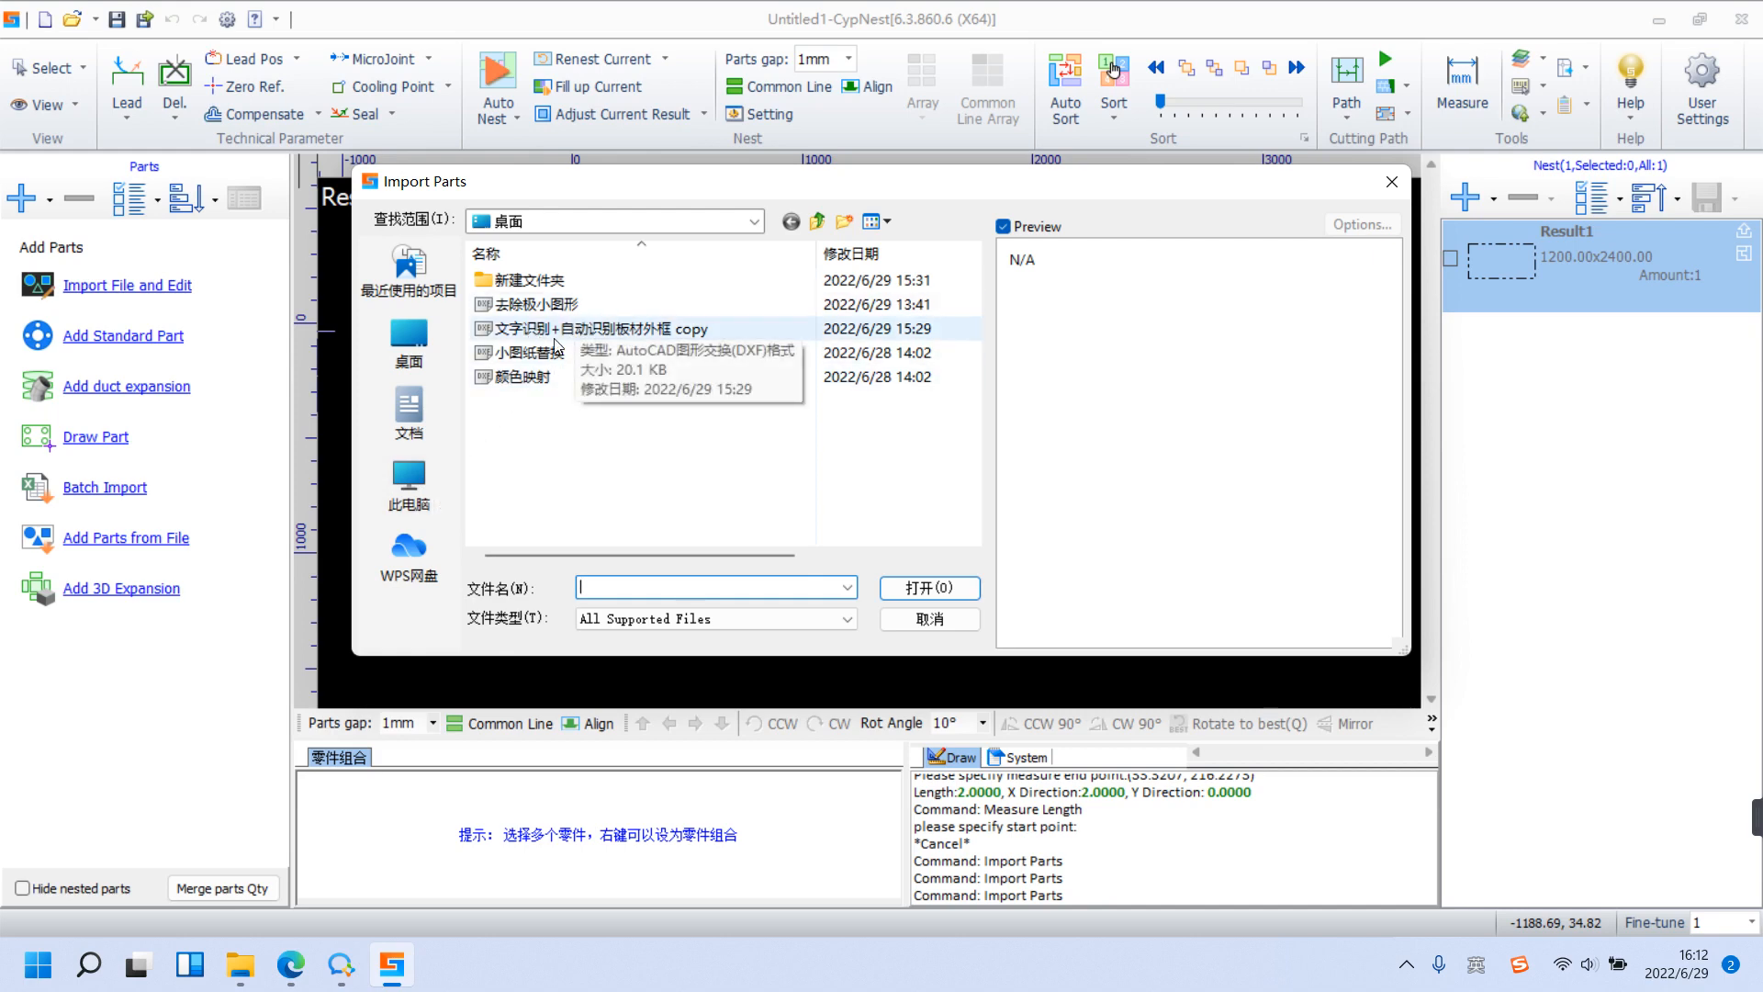
left_click(560, 306)
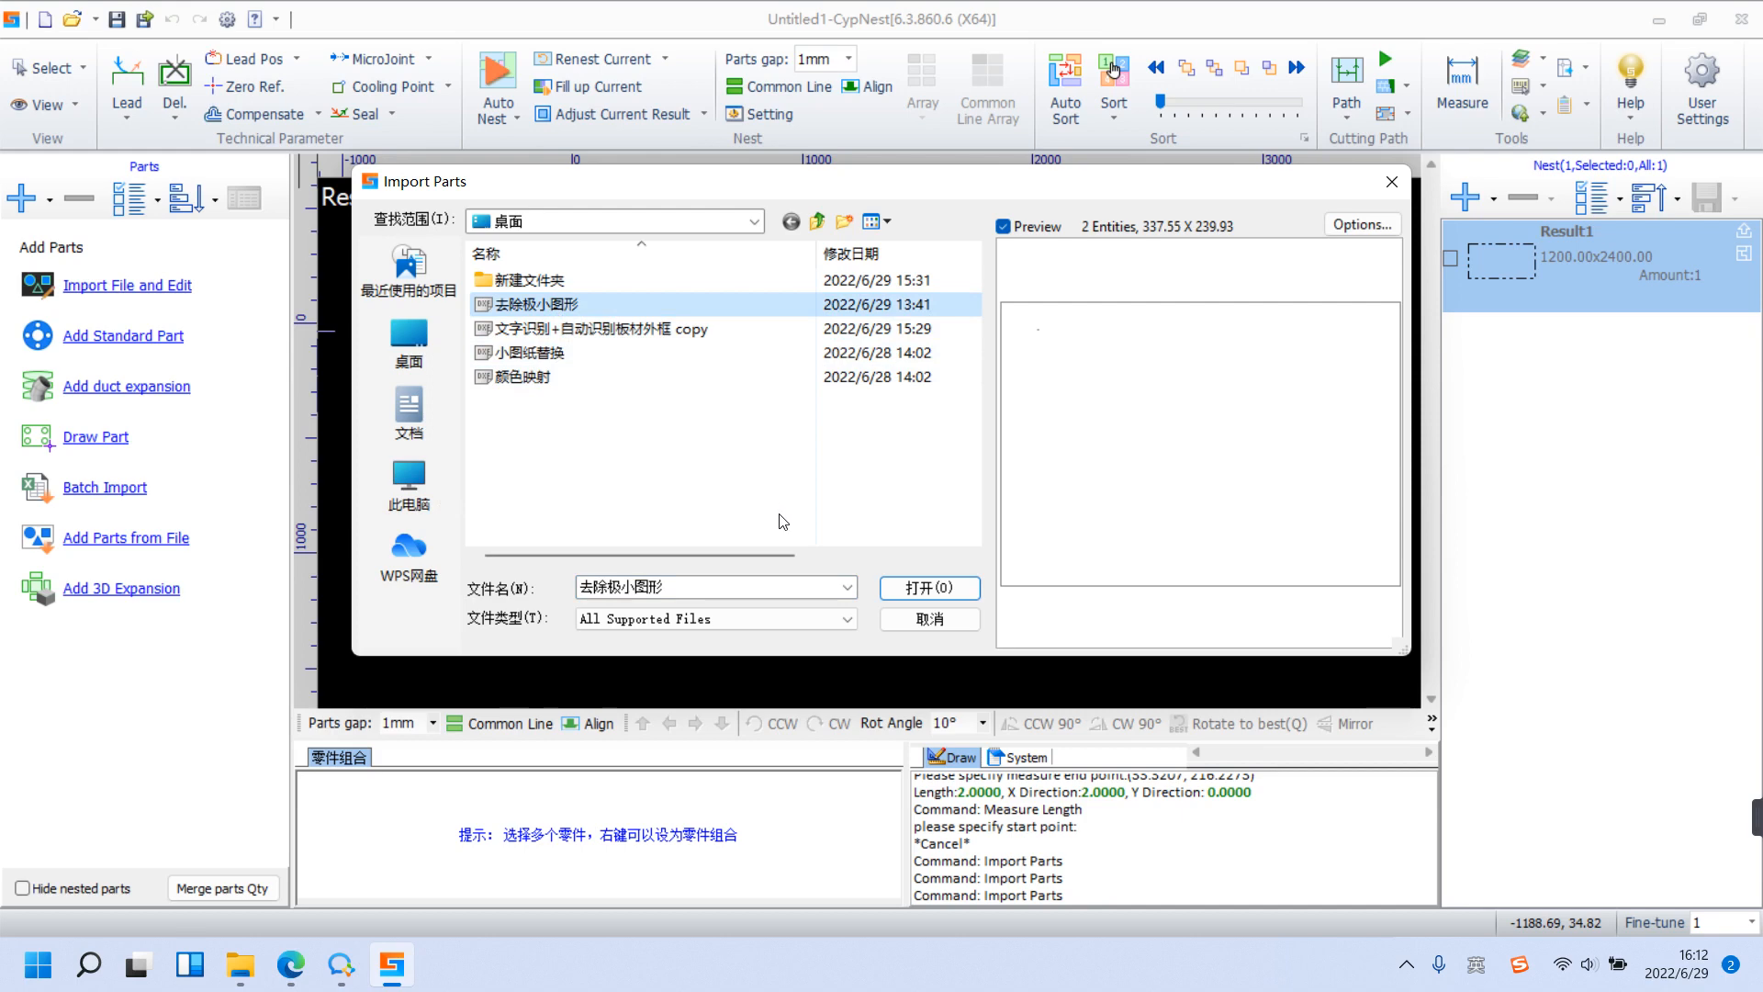
left_click(918, 588)
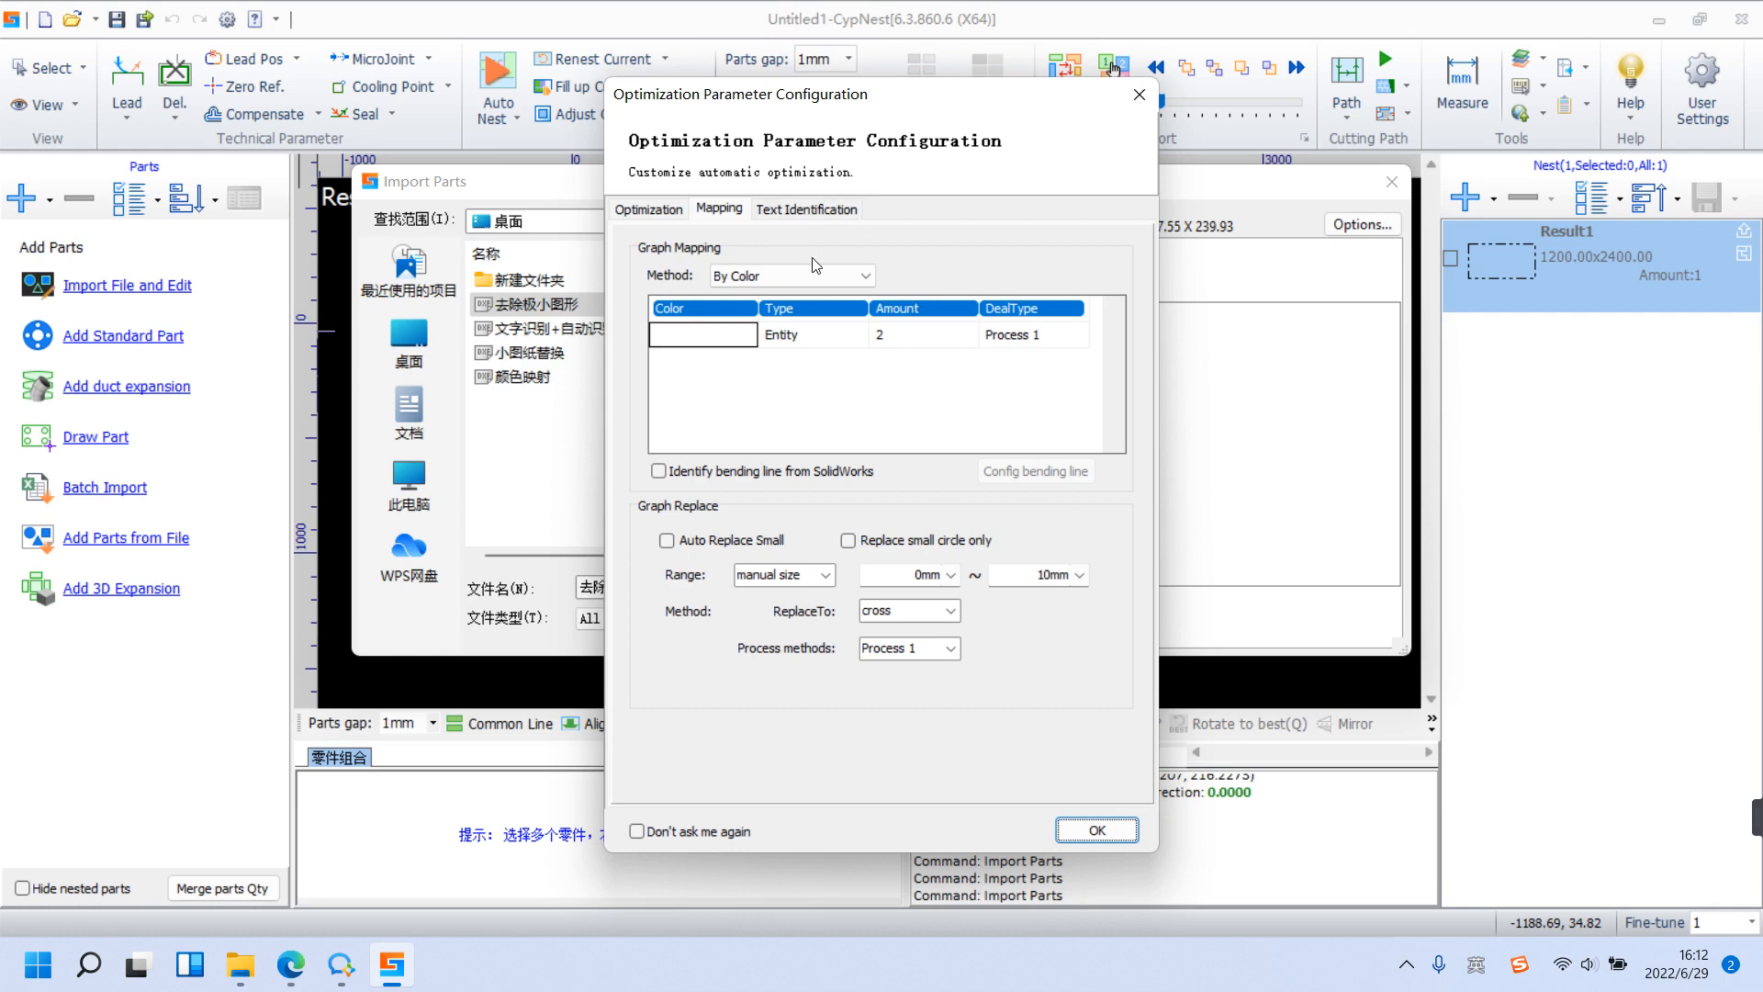
left_click(648, 209)
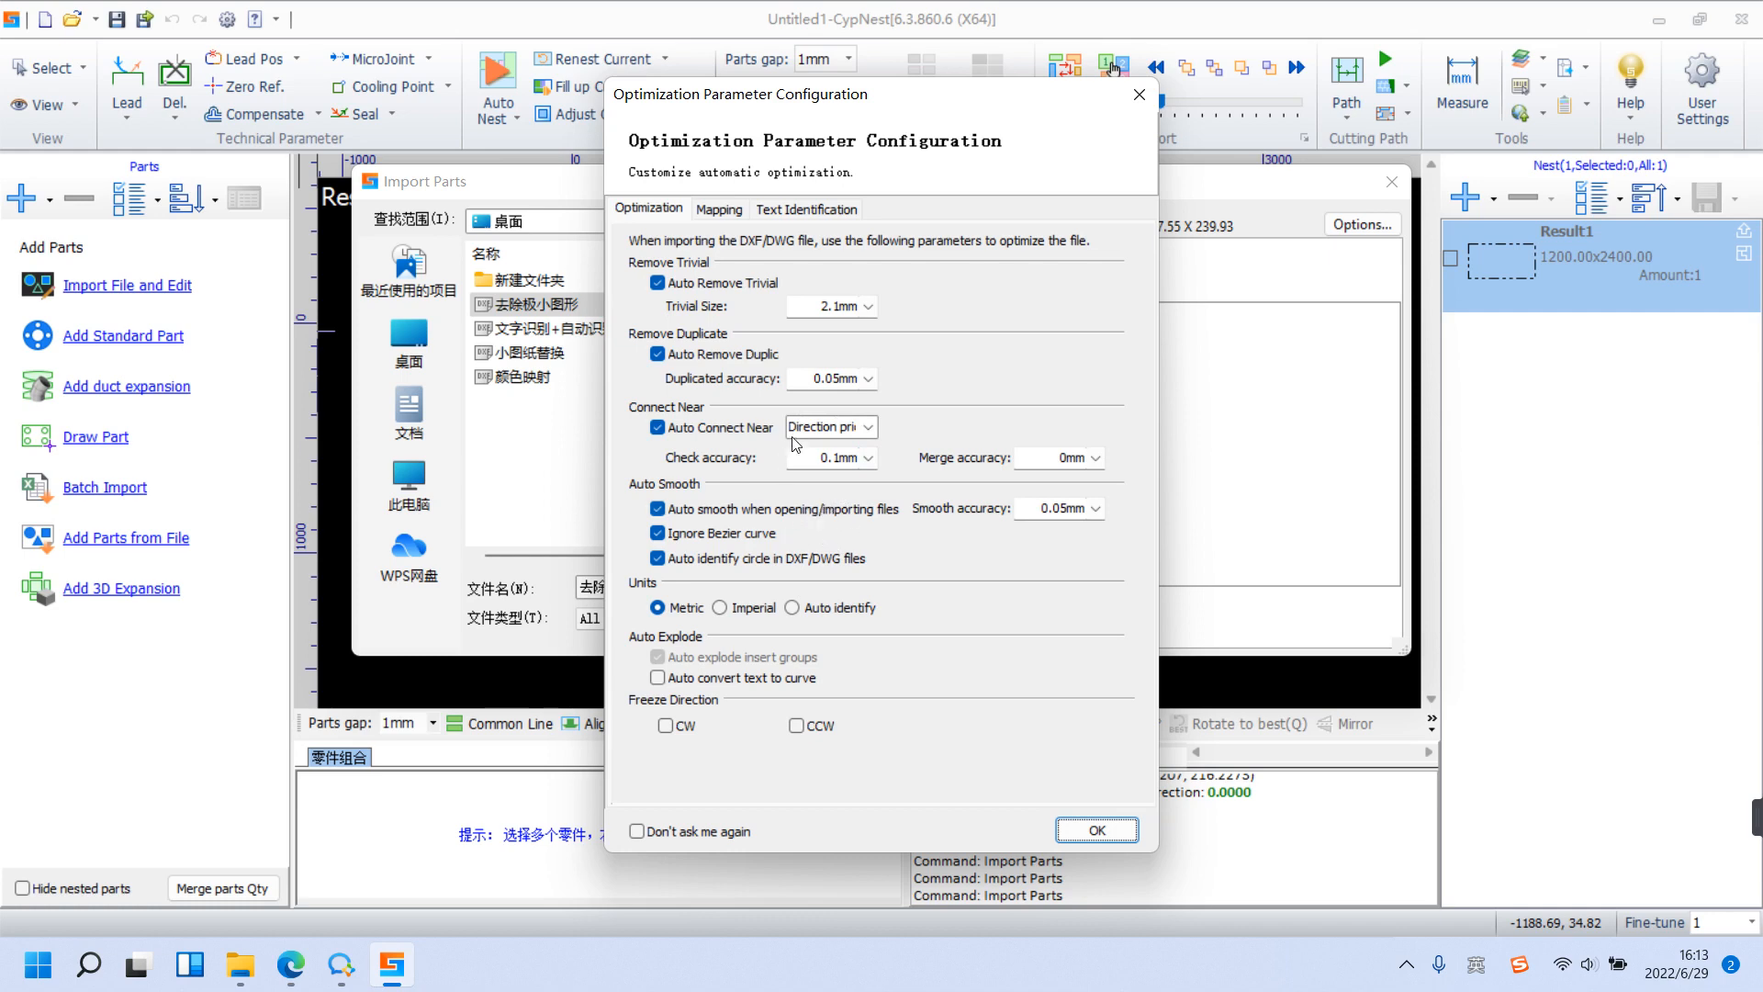
left_click(657, 283)
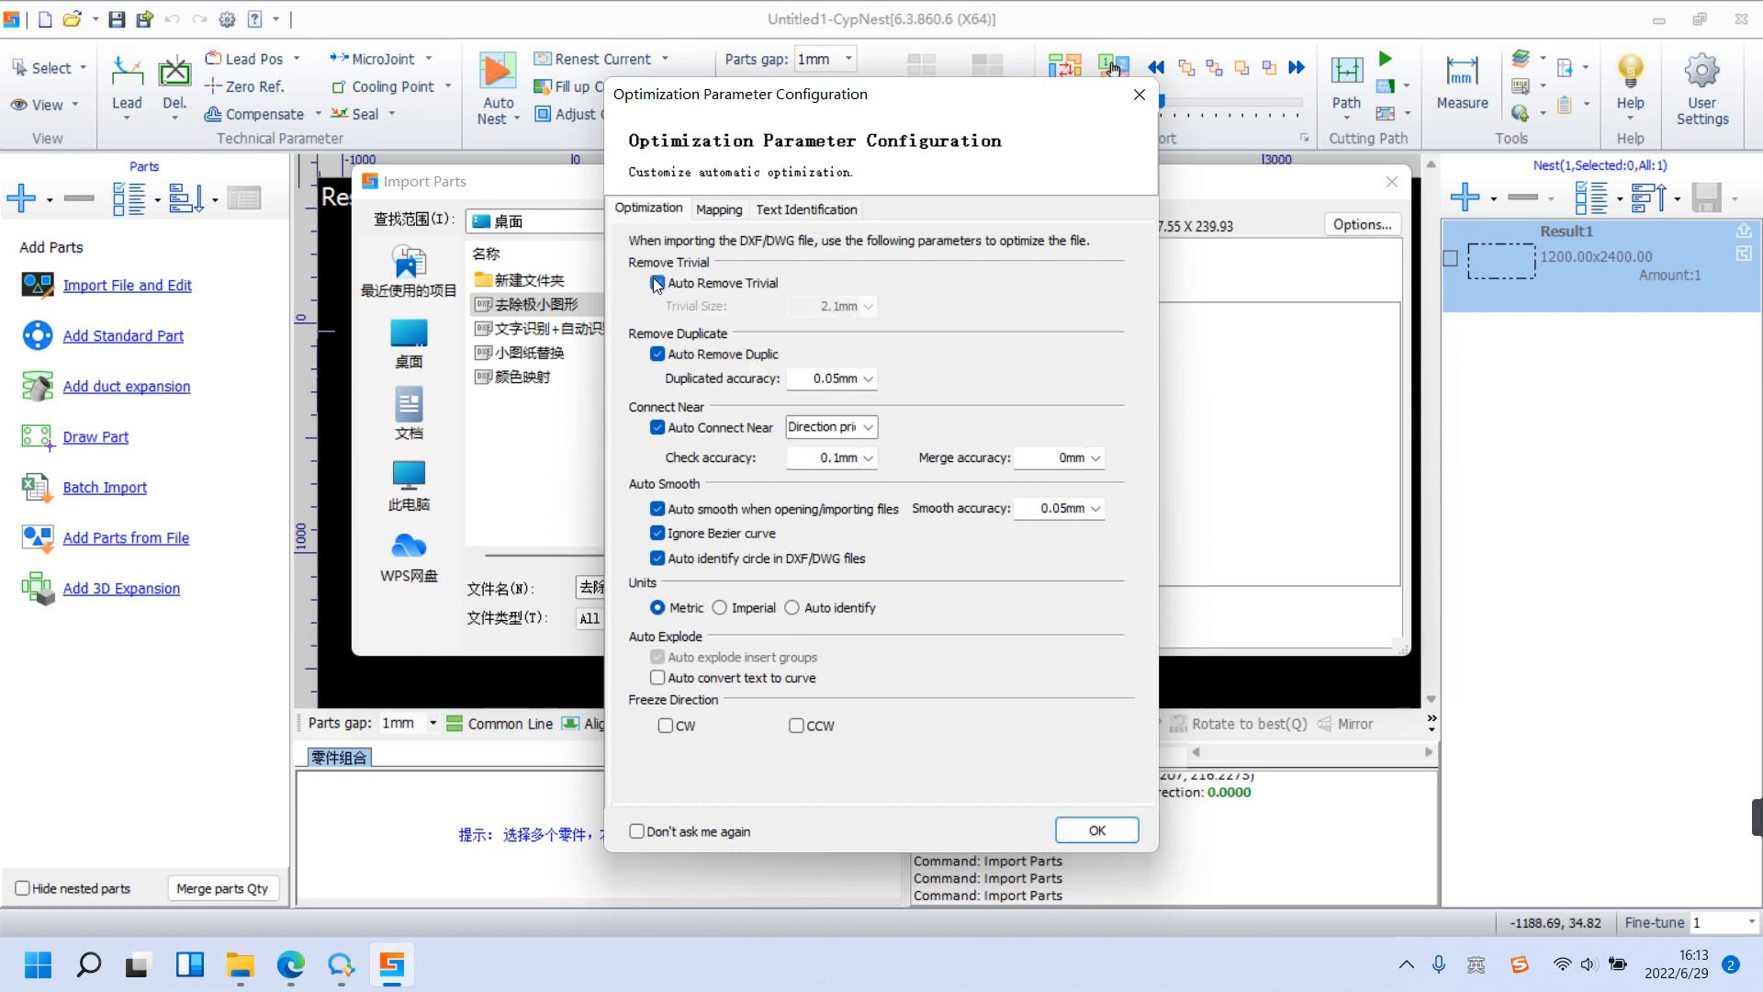
left_click(1128, 832)
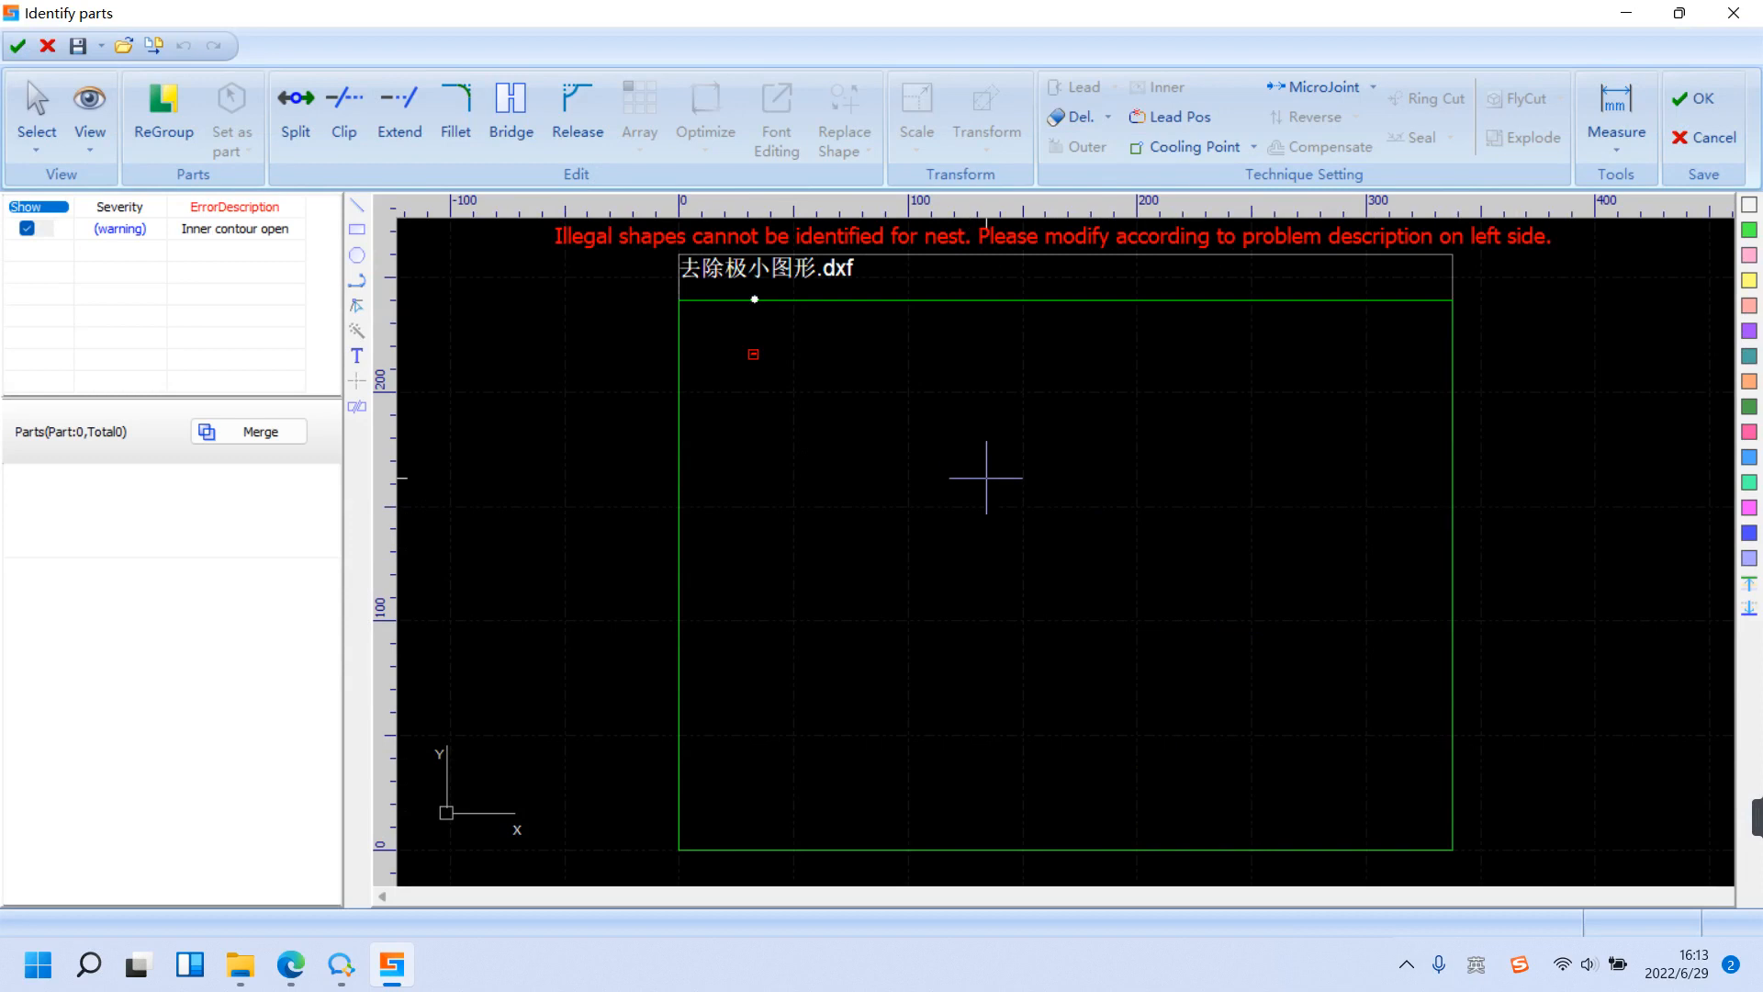
Measure the length of the small red line inside the rectangle, and return to the main page without adding parts.
scroll(983, 478, "up", 3)
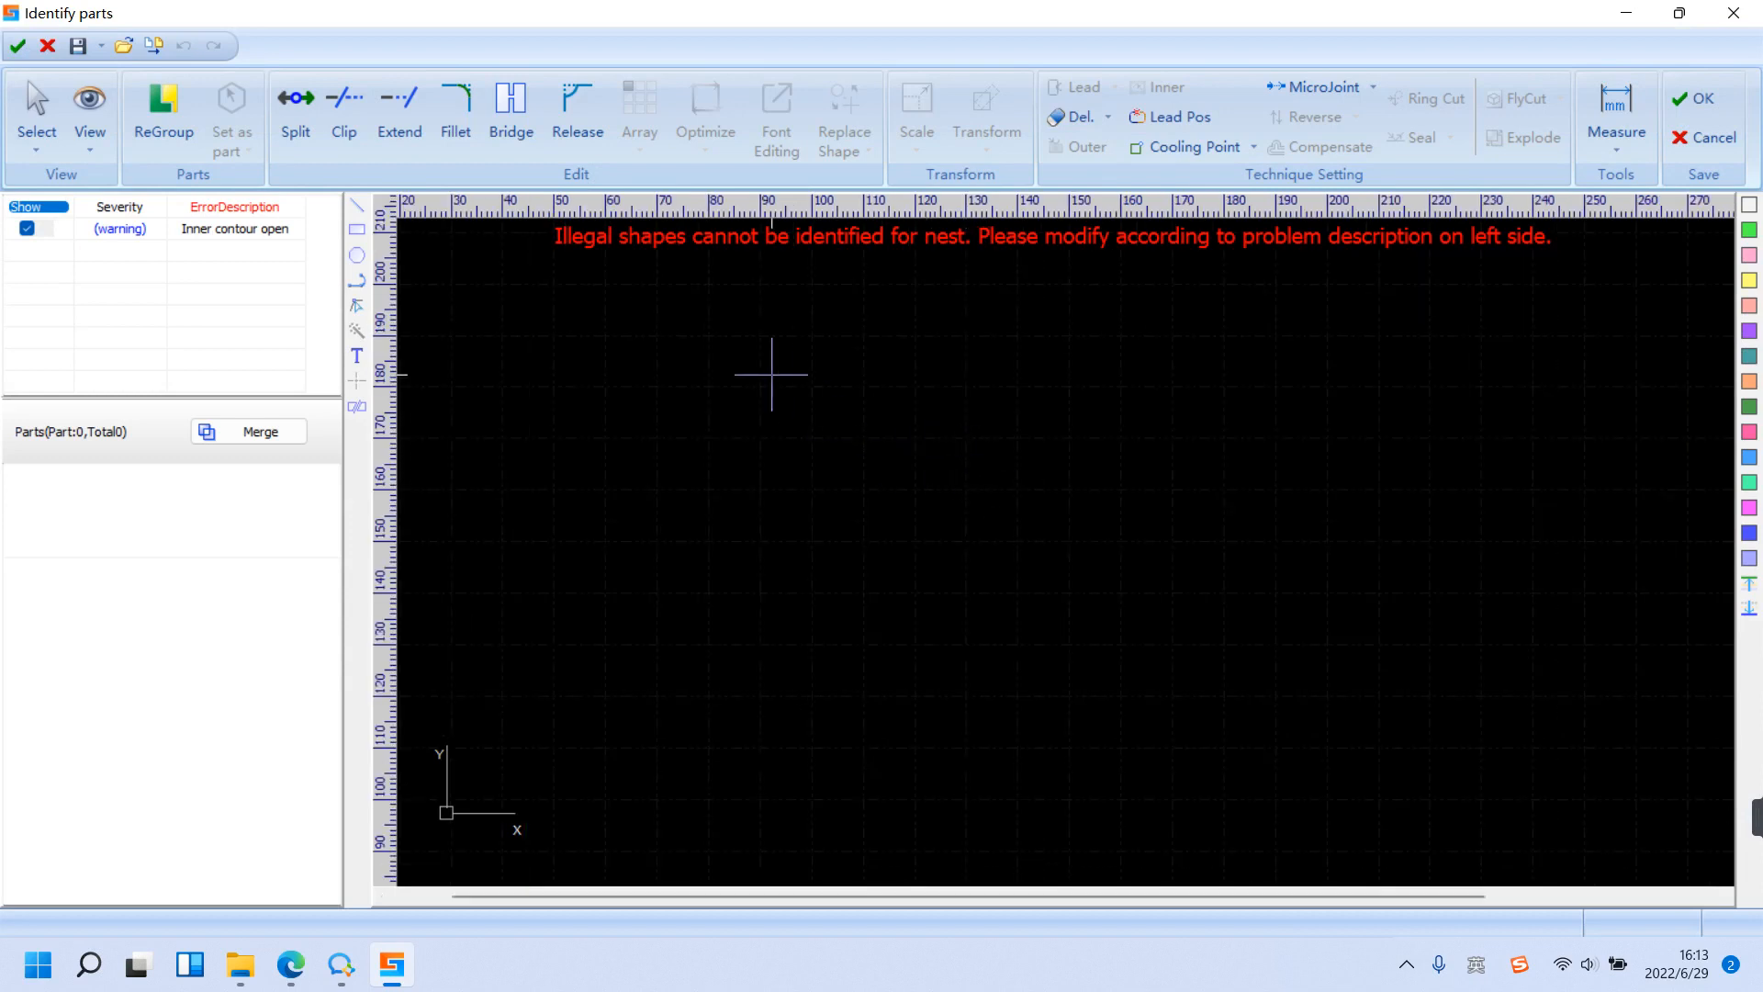
scroll(858, 443, "down", 2)
scroll(652, 301, "up", 2)
scroll(652, 301, "up", 4)
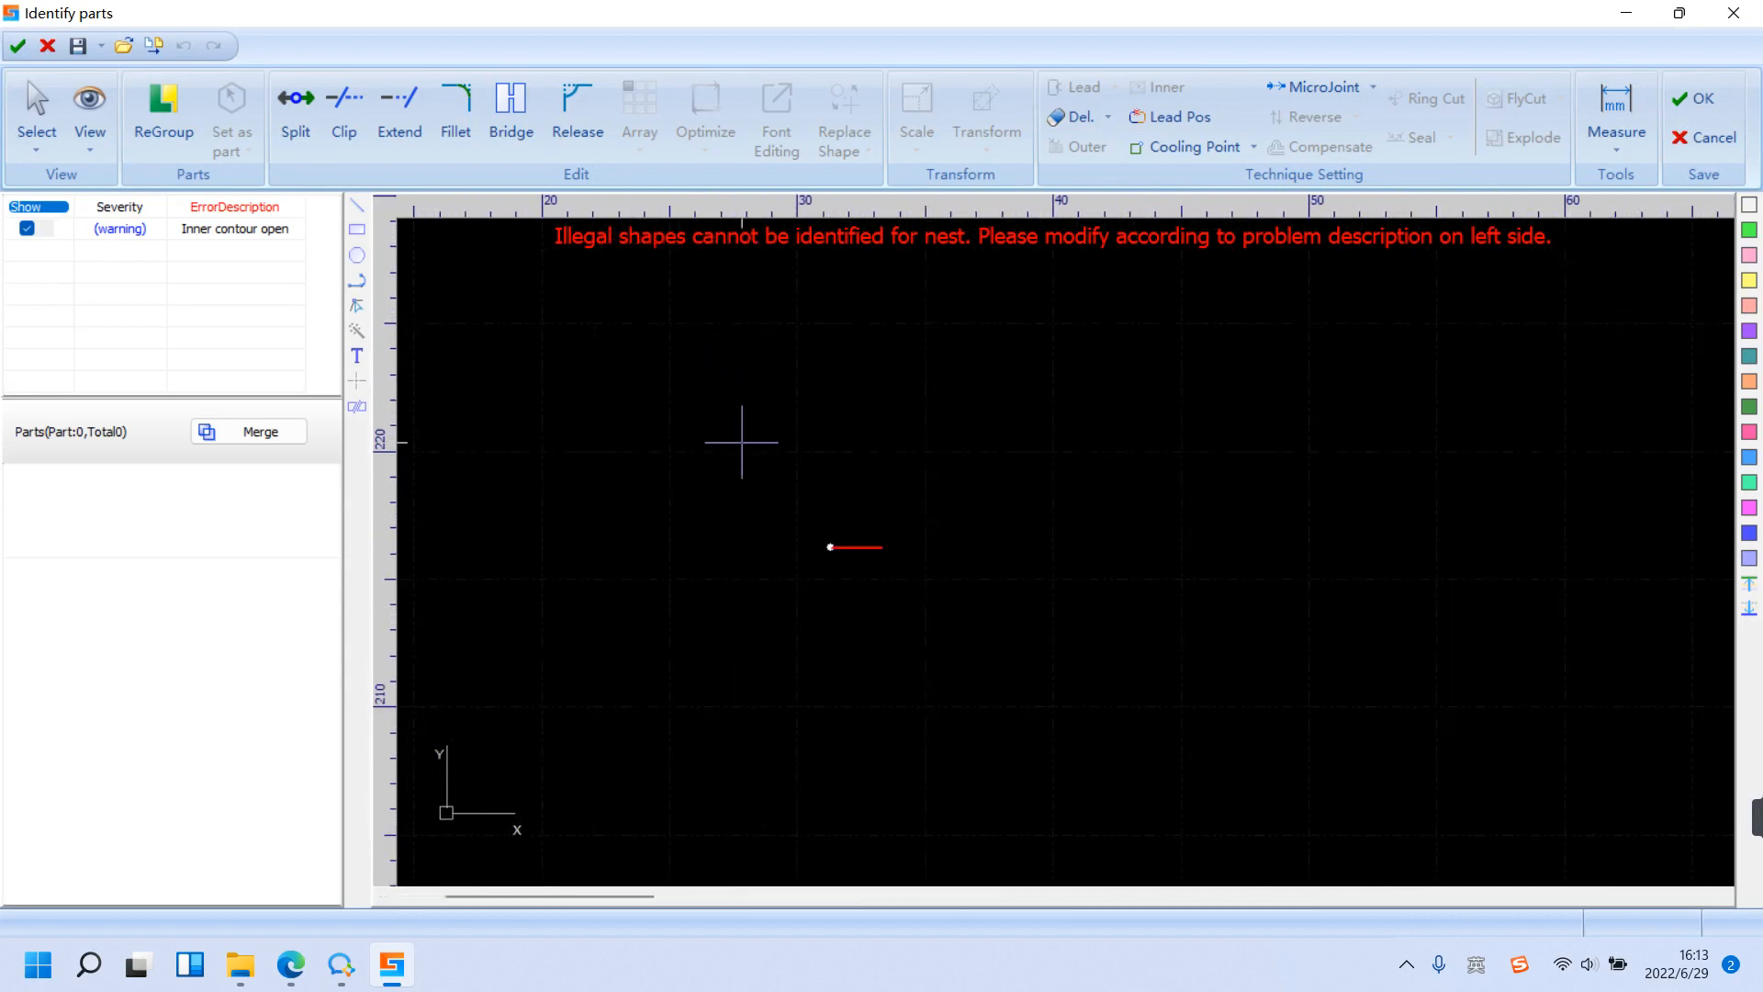
left_click(1601, 130)
left_click(830, 547)
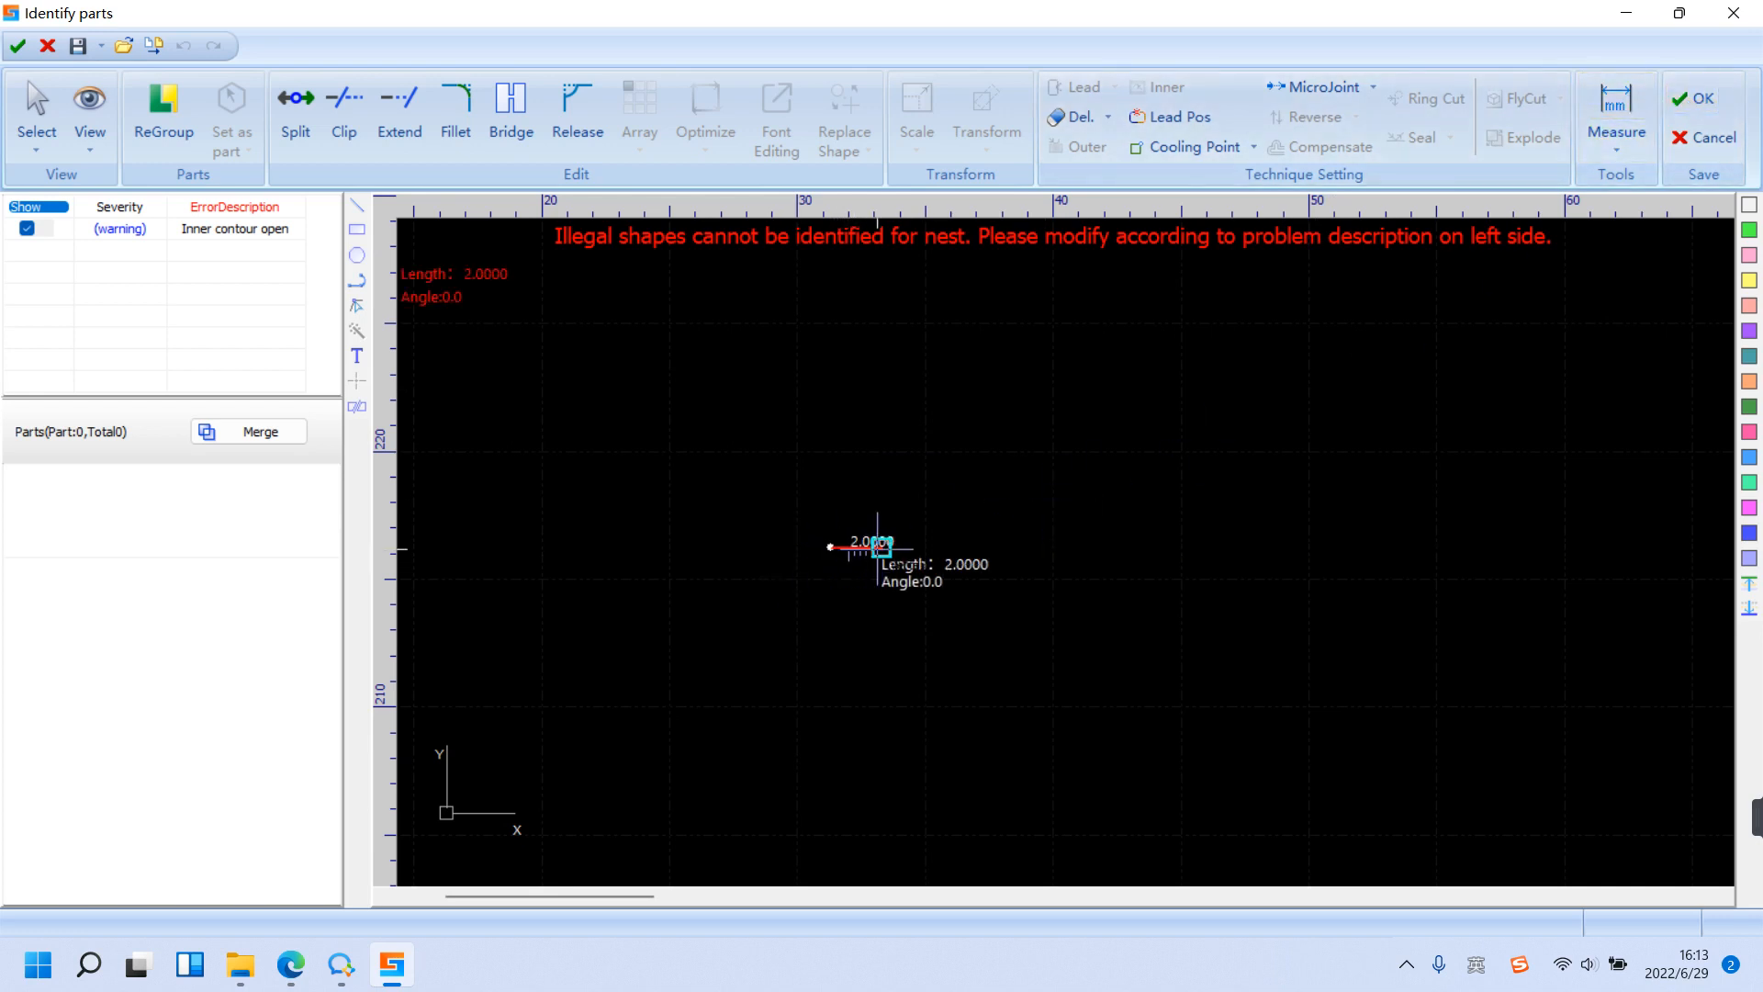
left_click(880, 547)
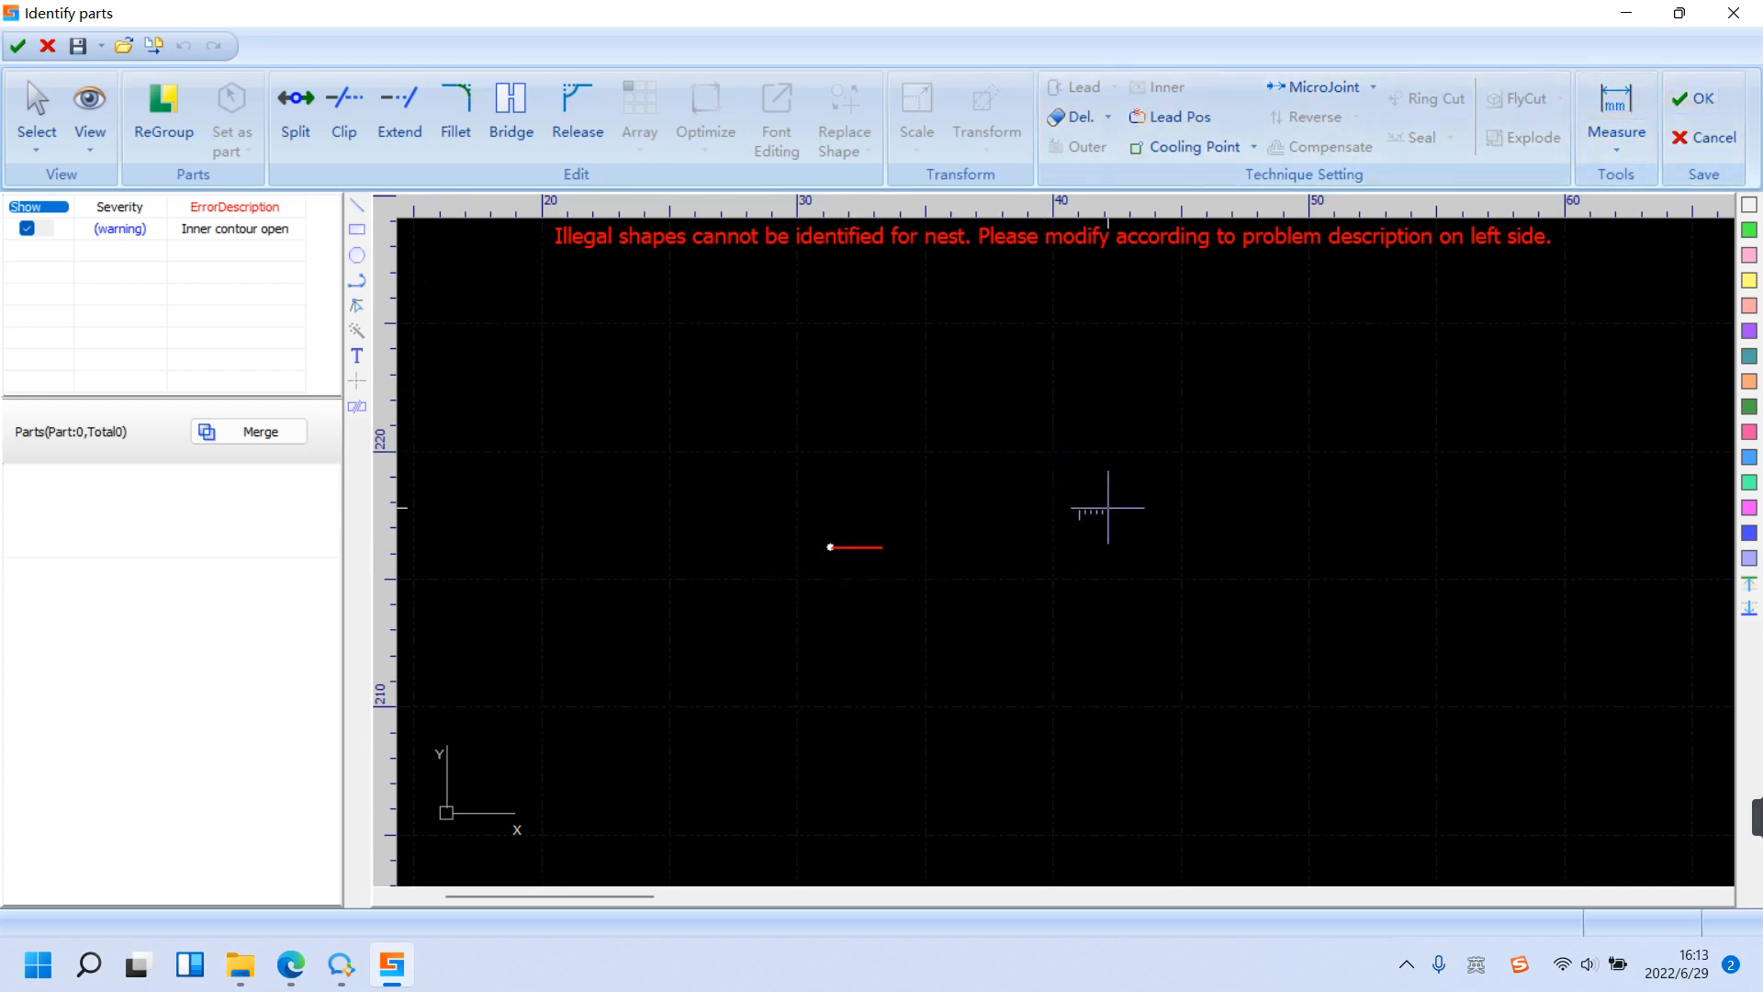
left_click(1107, 507)
scroll(867, 525, "down", 2)
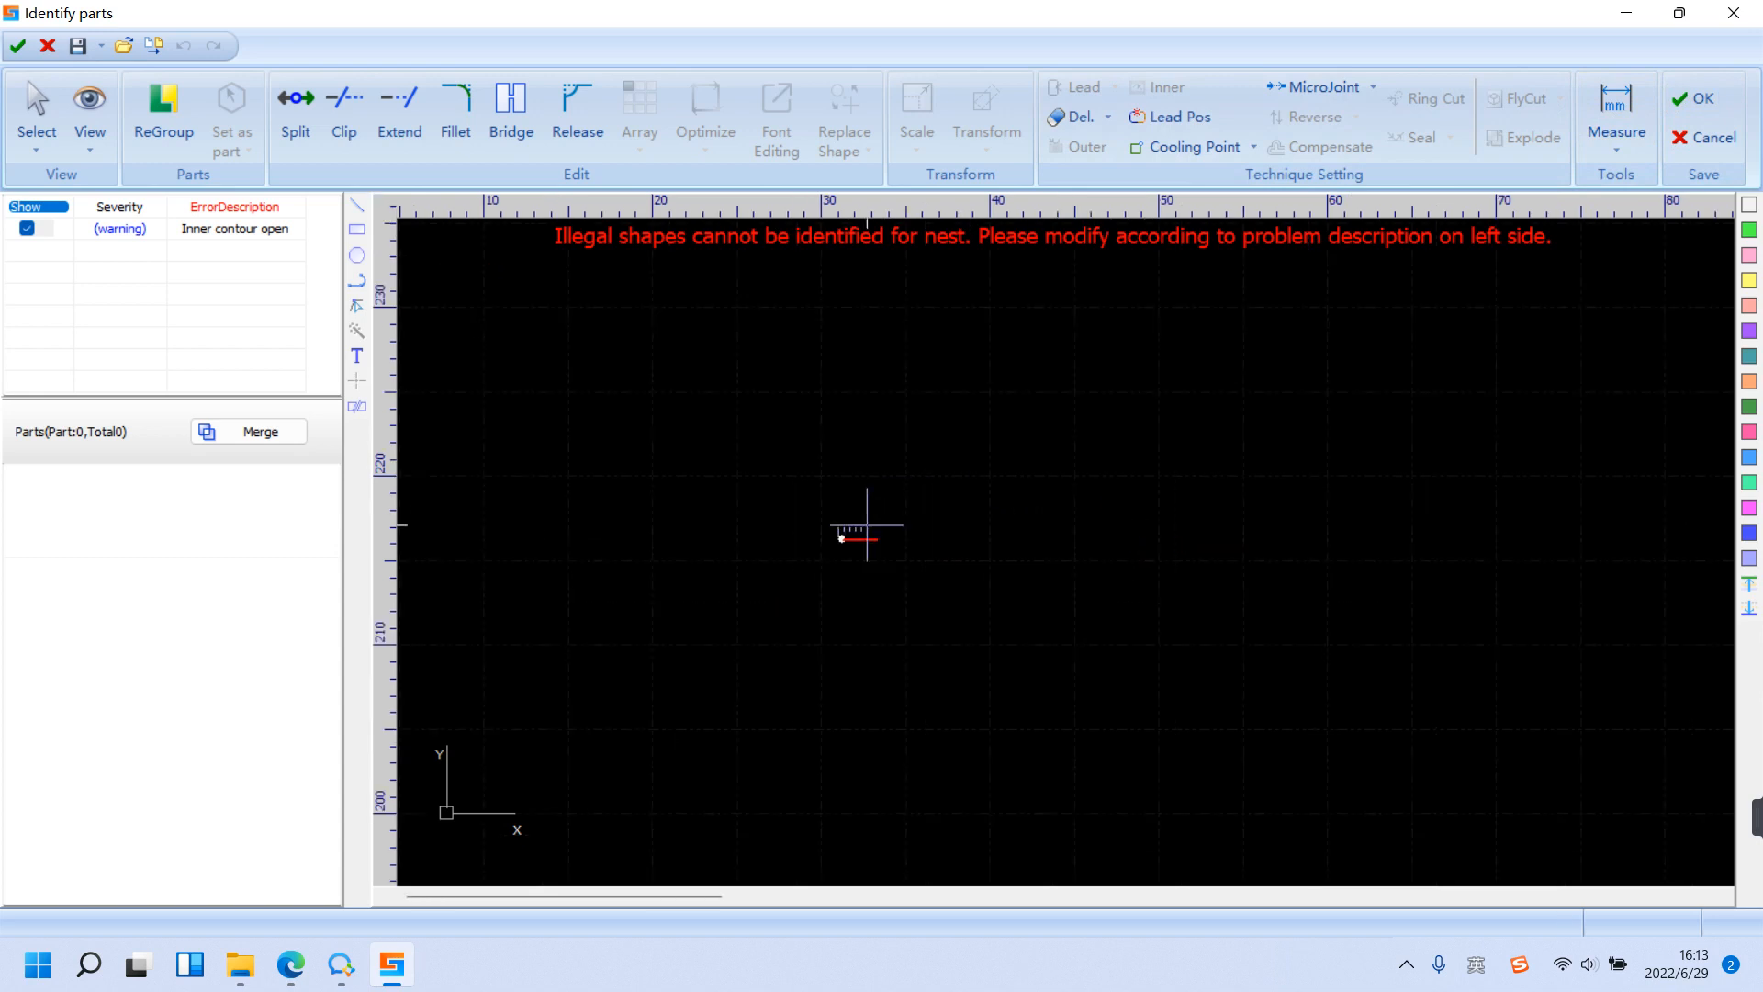
scroll(866, 525, "down", 2)
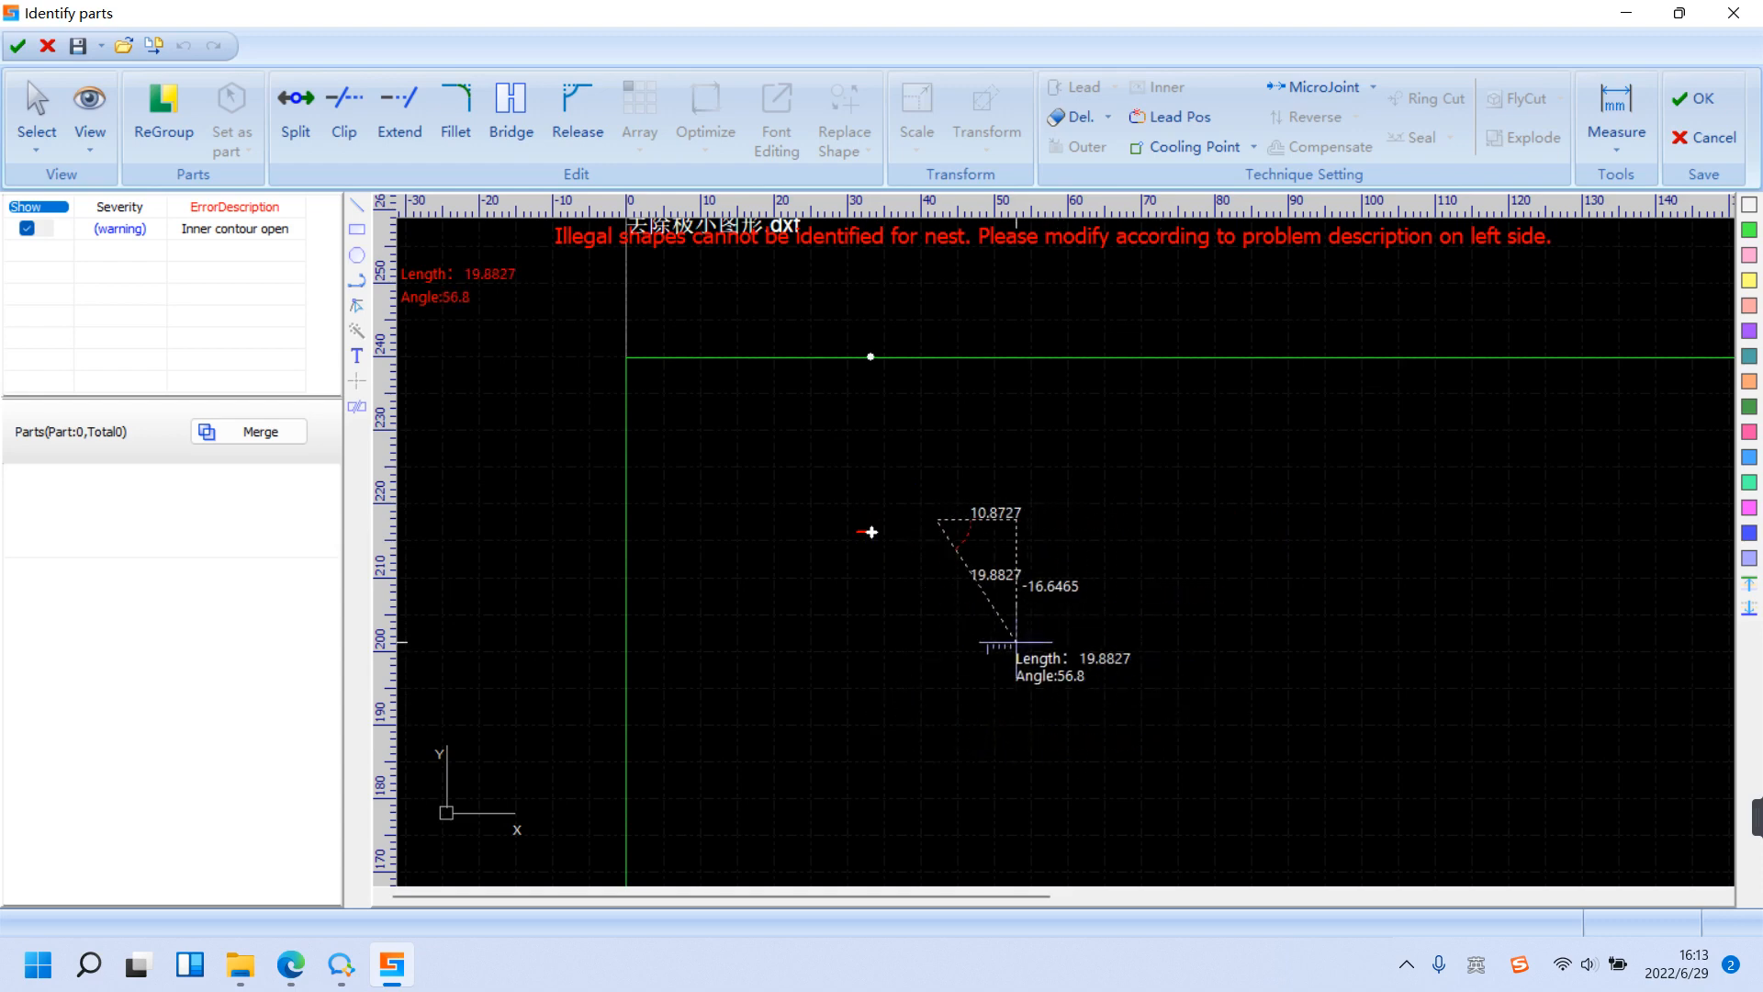
right_click(1018, 641)
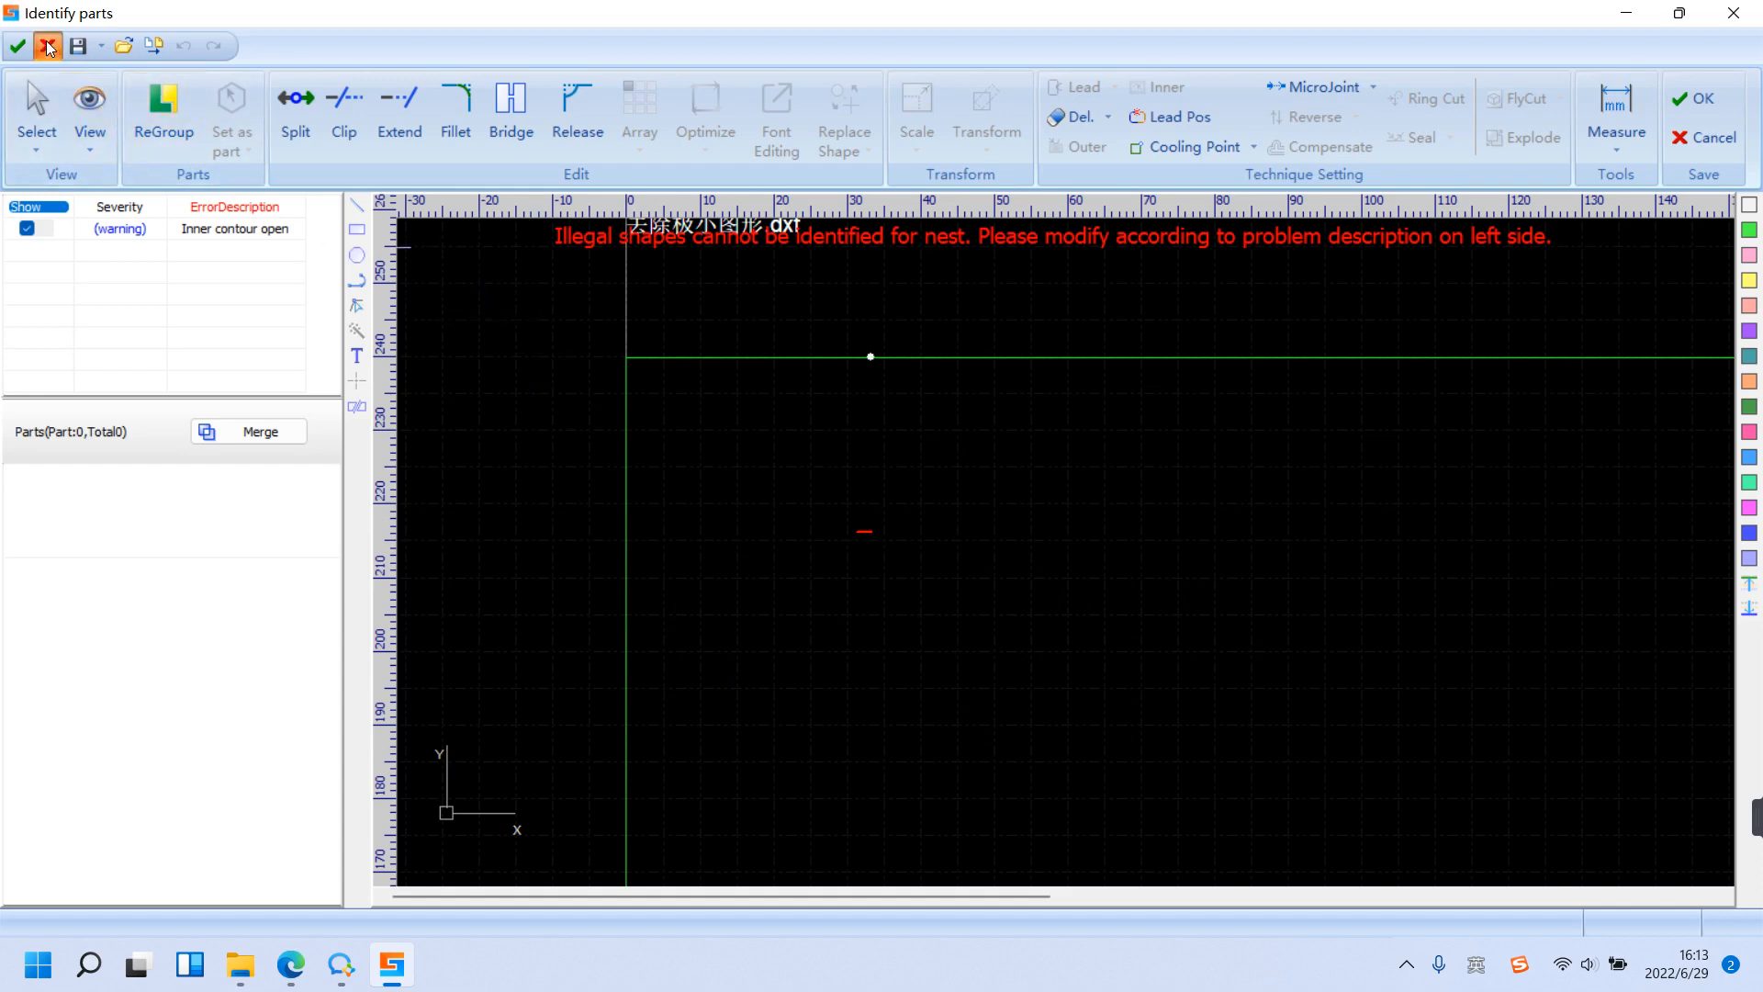
left_click(47, 45)
left_click(827, 511)
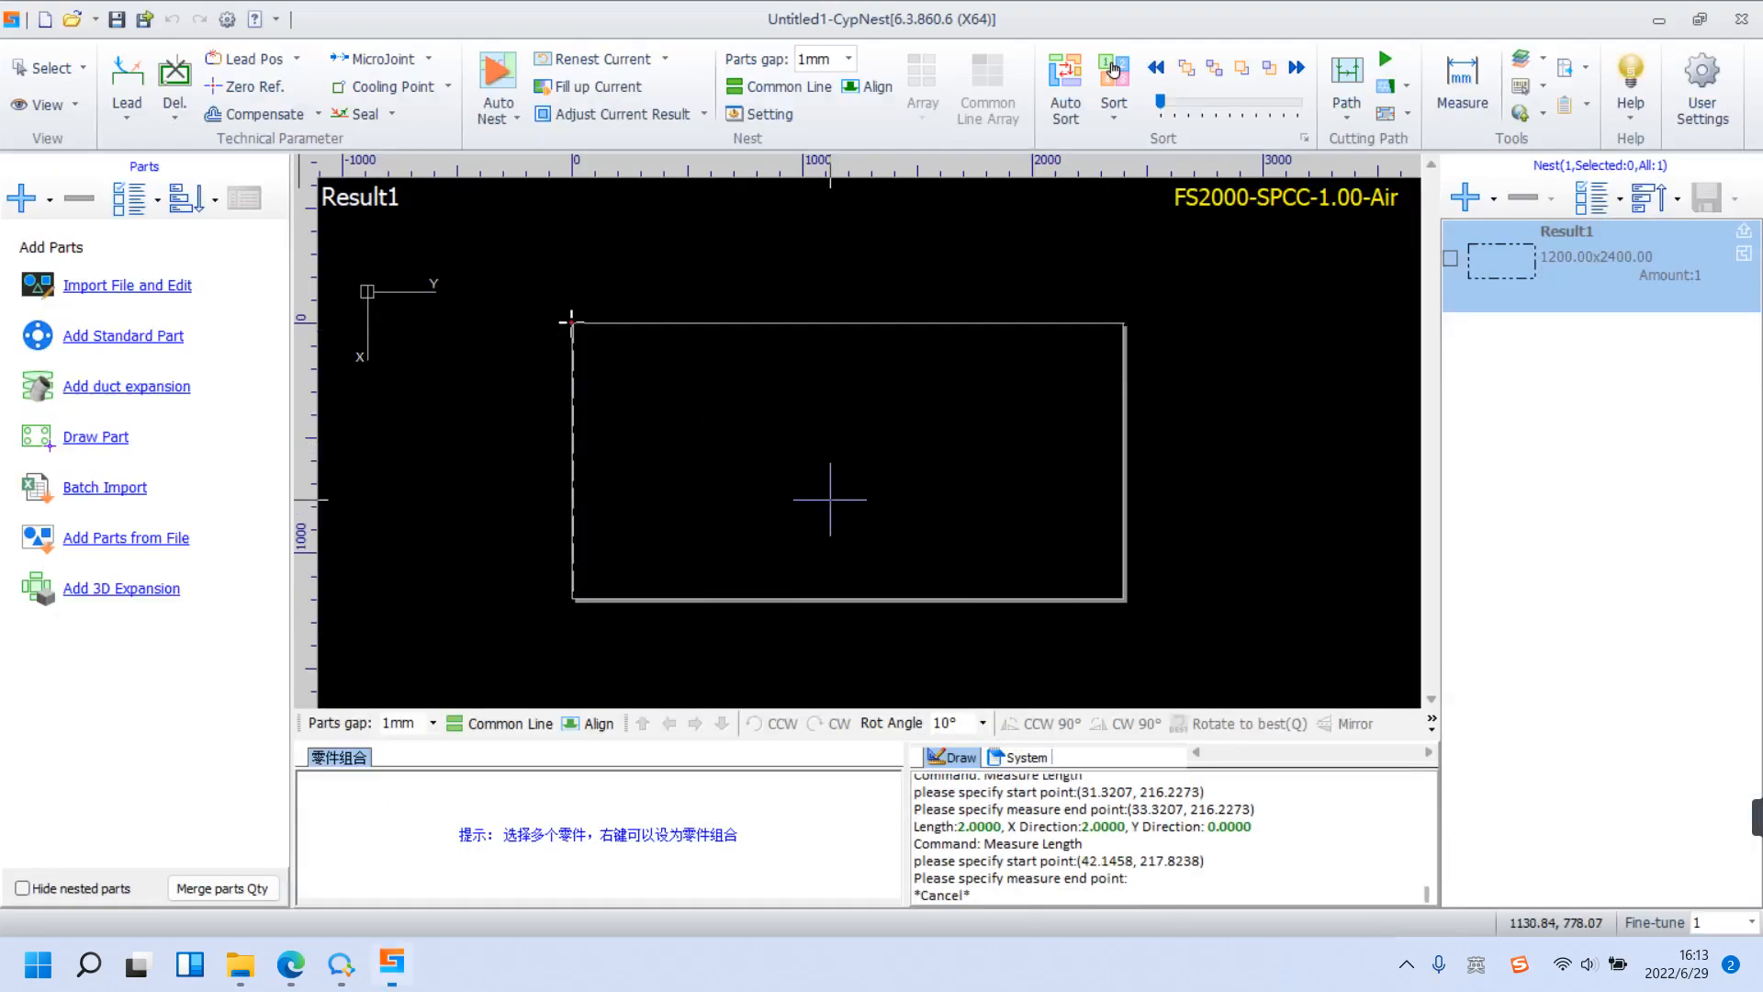
Import 去除极小图形 again with Auto Remove Trivial turned on, and return to the main page without adding the part.
left_click(168, 284)
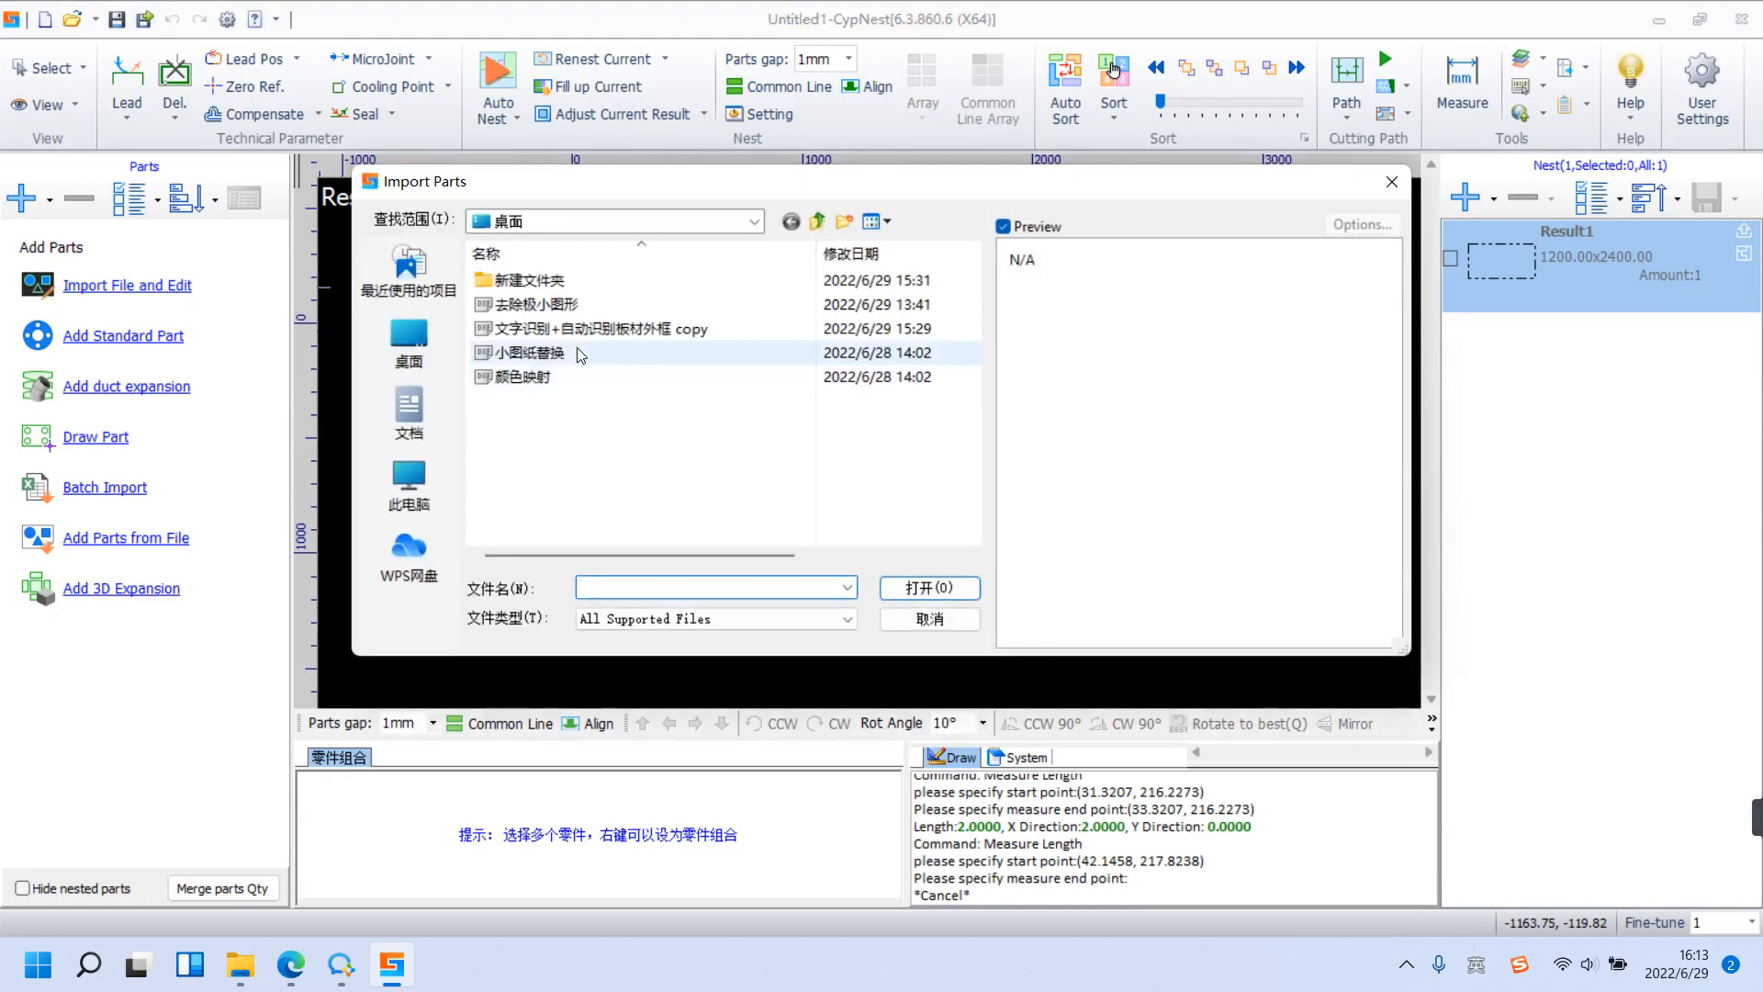
left_click(551, 304)
left_click(928, 588)
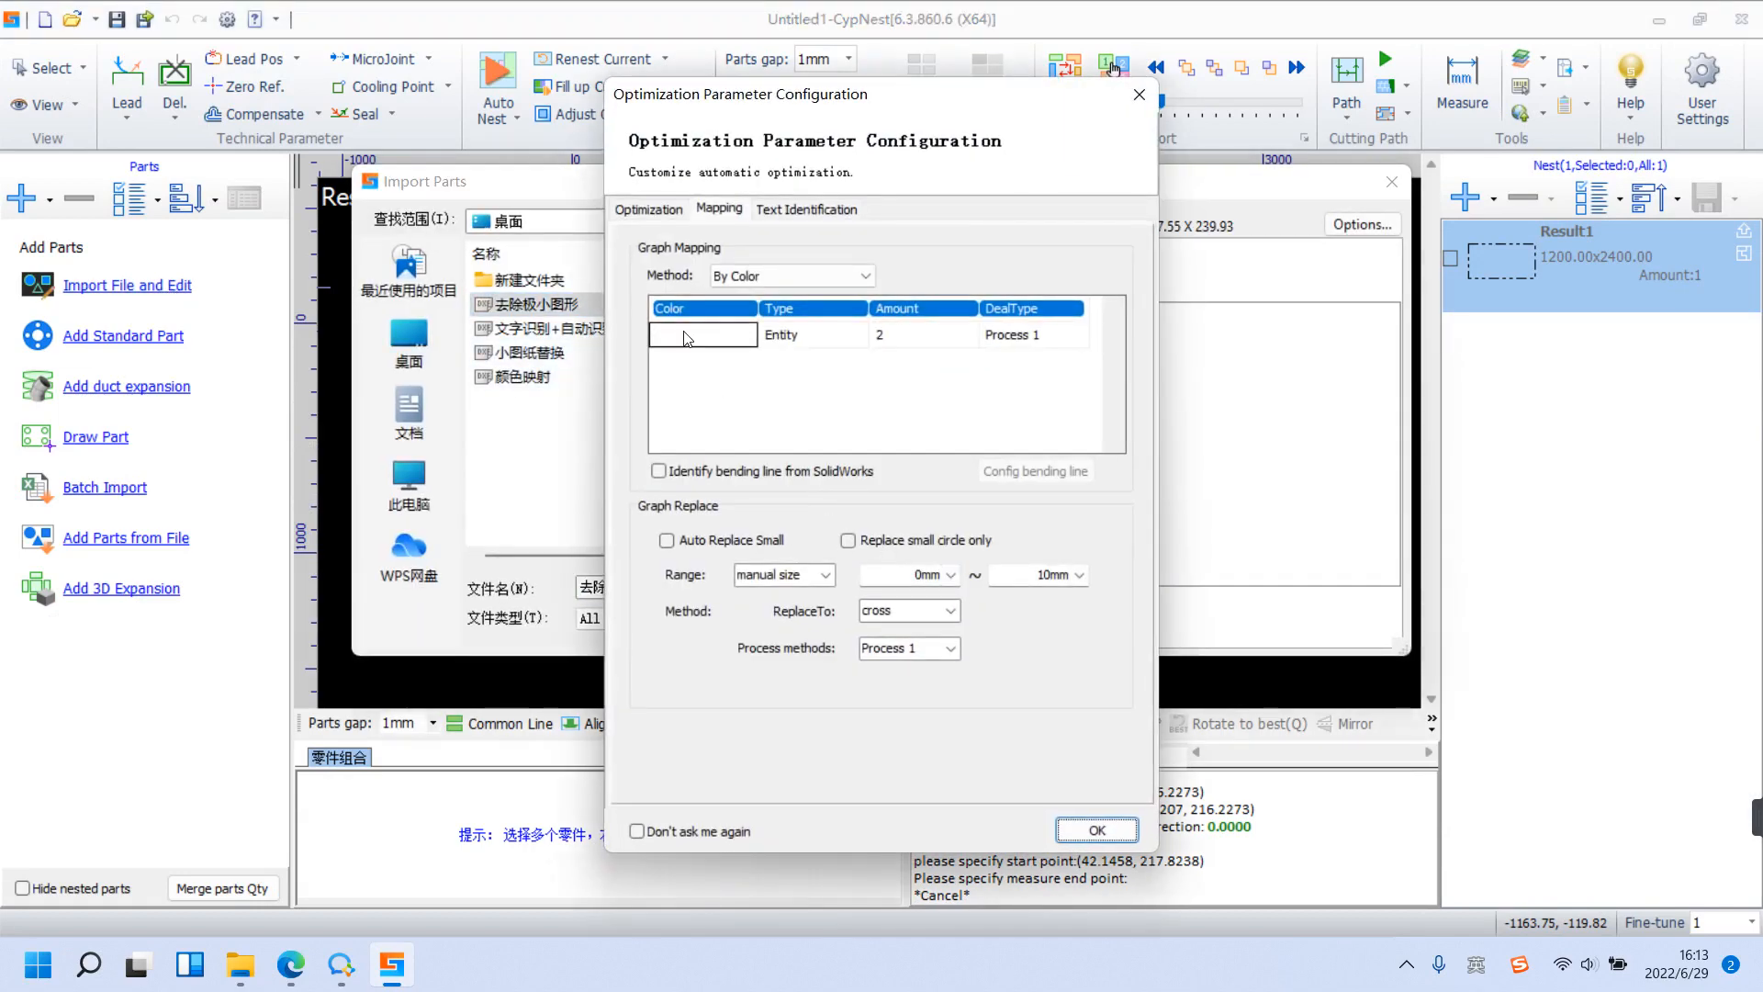
left_click(648, 210)
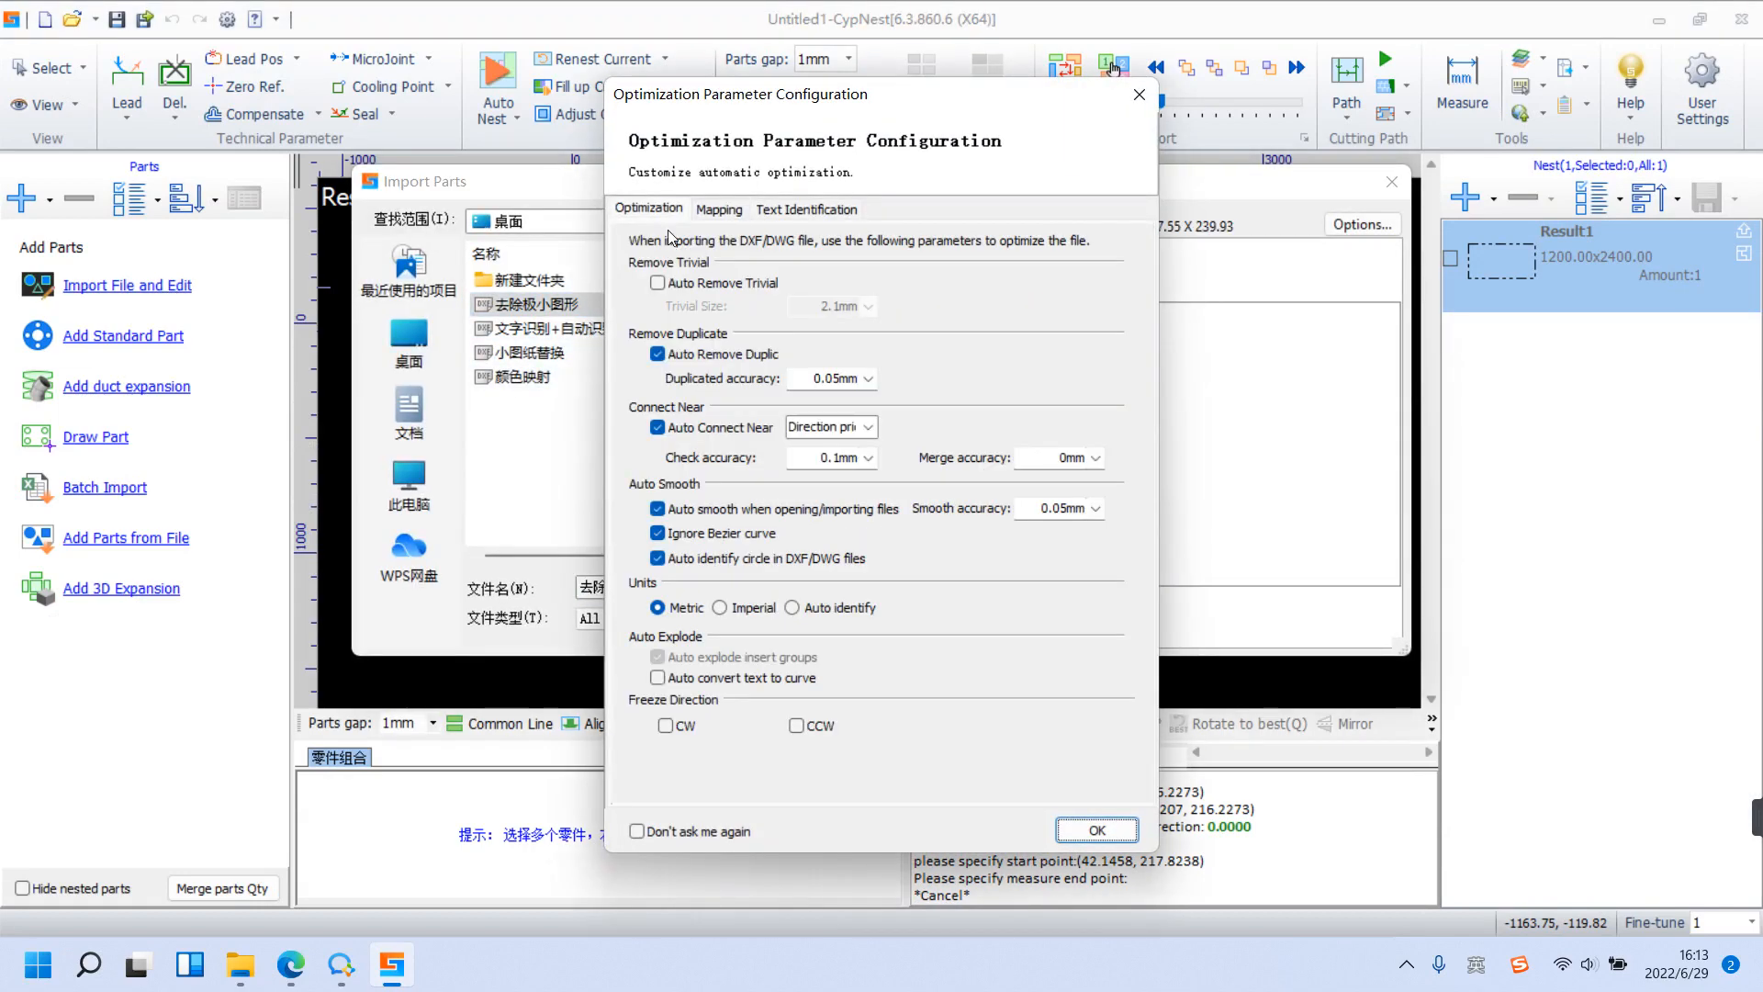
left_click(658, 283)
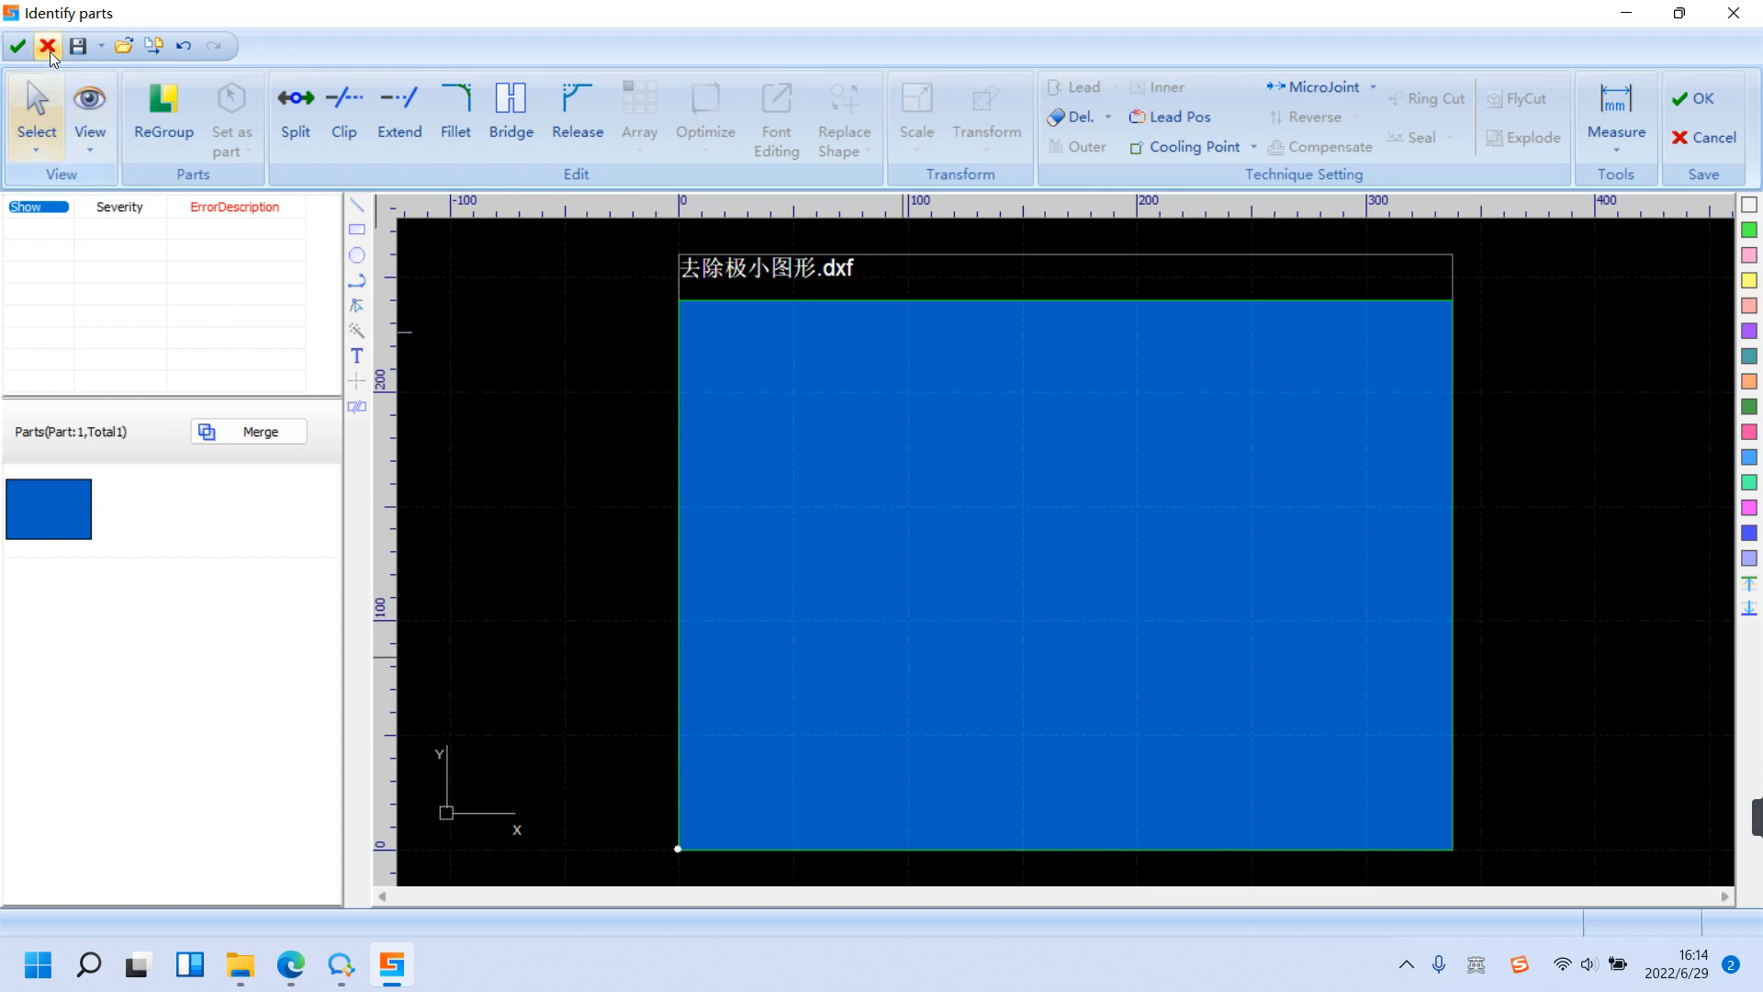
left_click(47, 45)
left_click(806, 514)
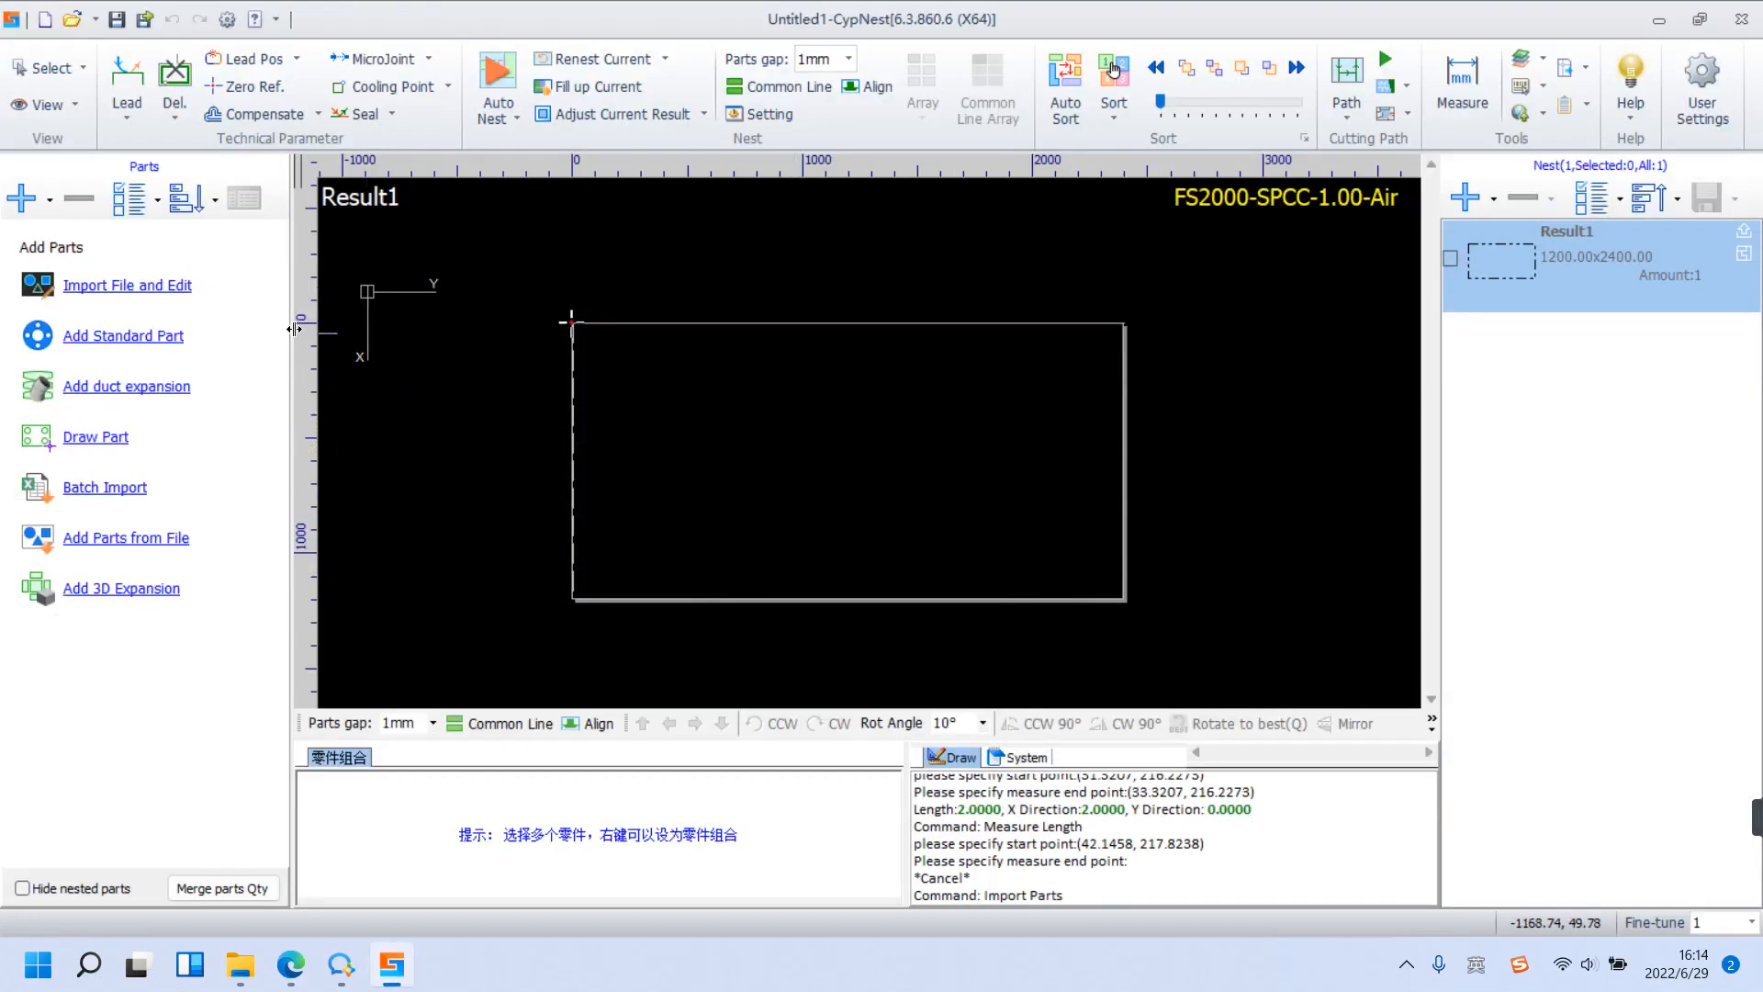
Import the drawing 颜色映射 with the graph mapping method By Color, and return to the main page without adding the parts.
left_click(133, 286)
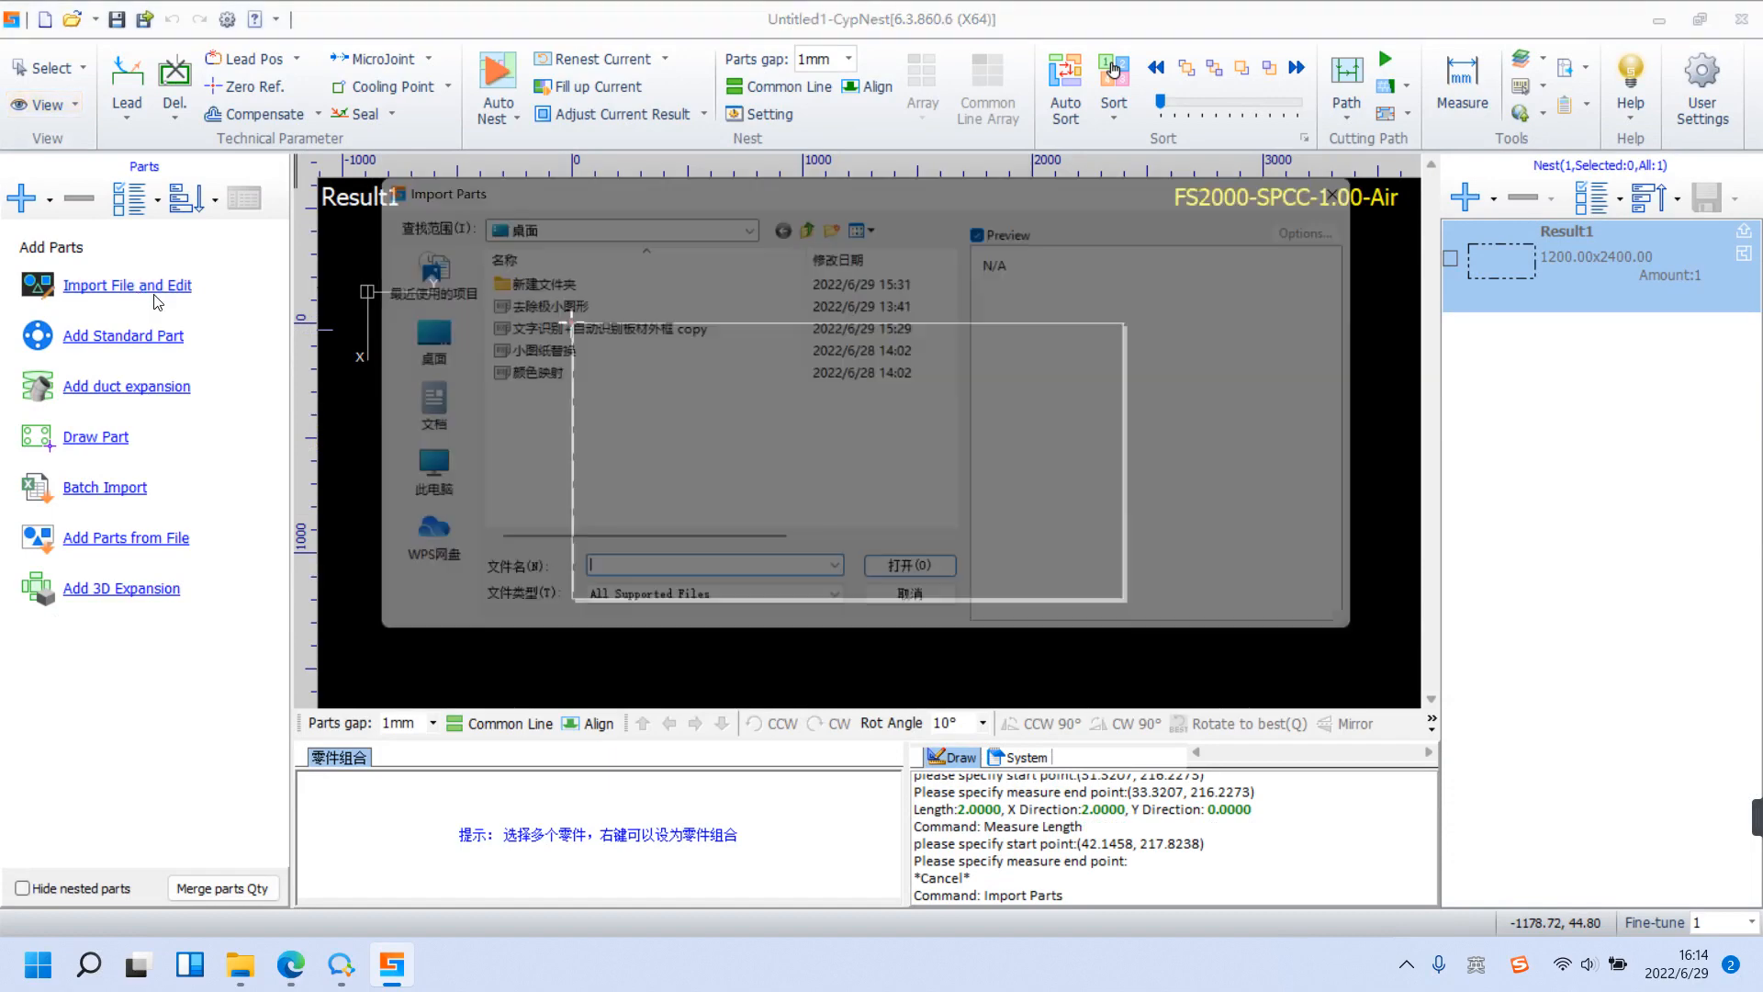
left_click(711, 377)
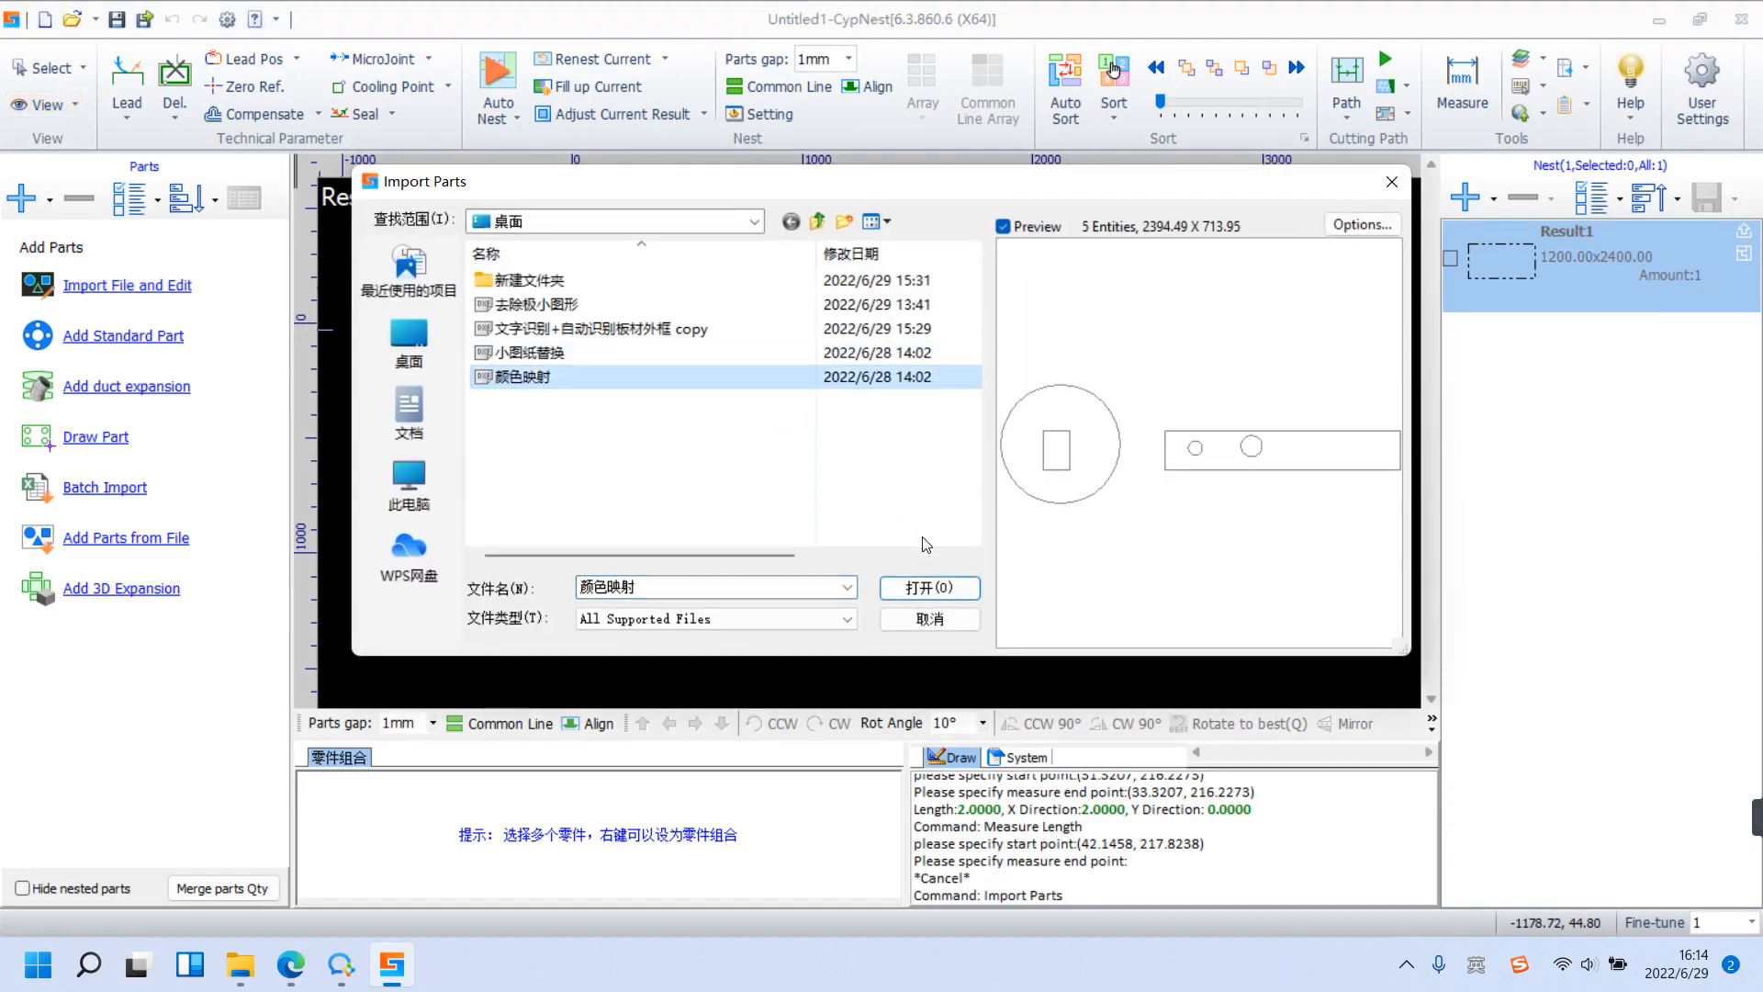
left_click(930, 588)
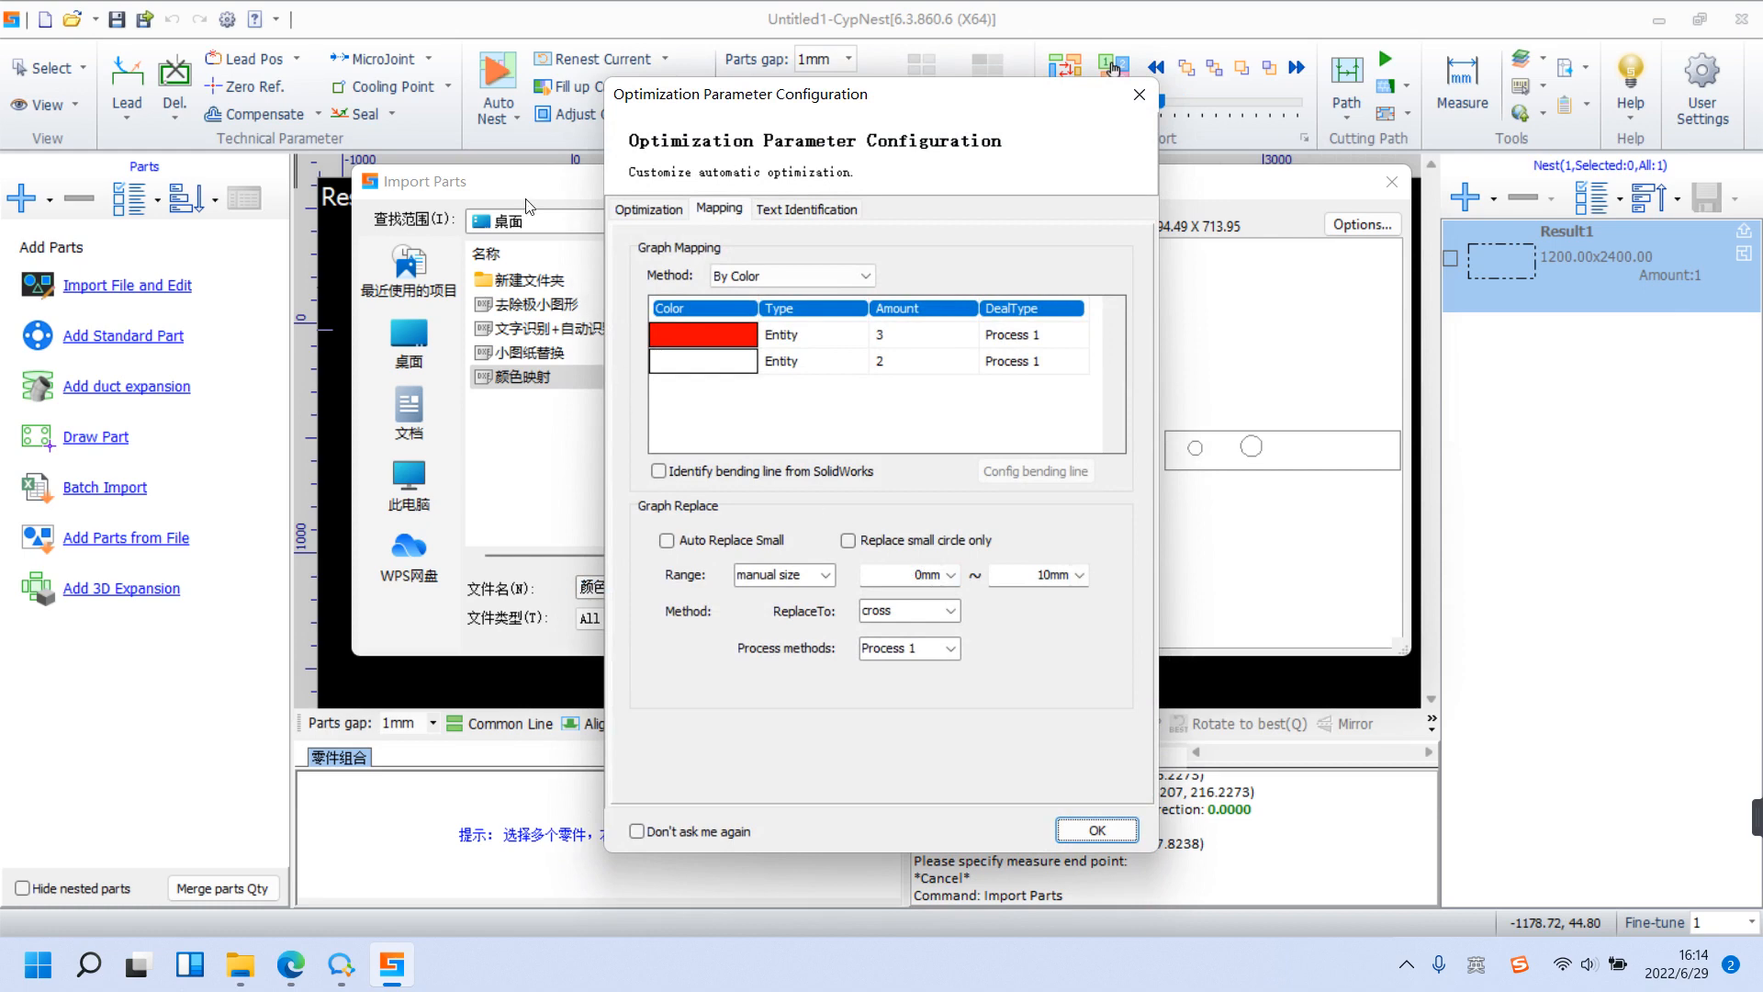
left_click(861, 275)
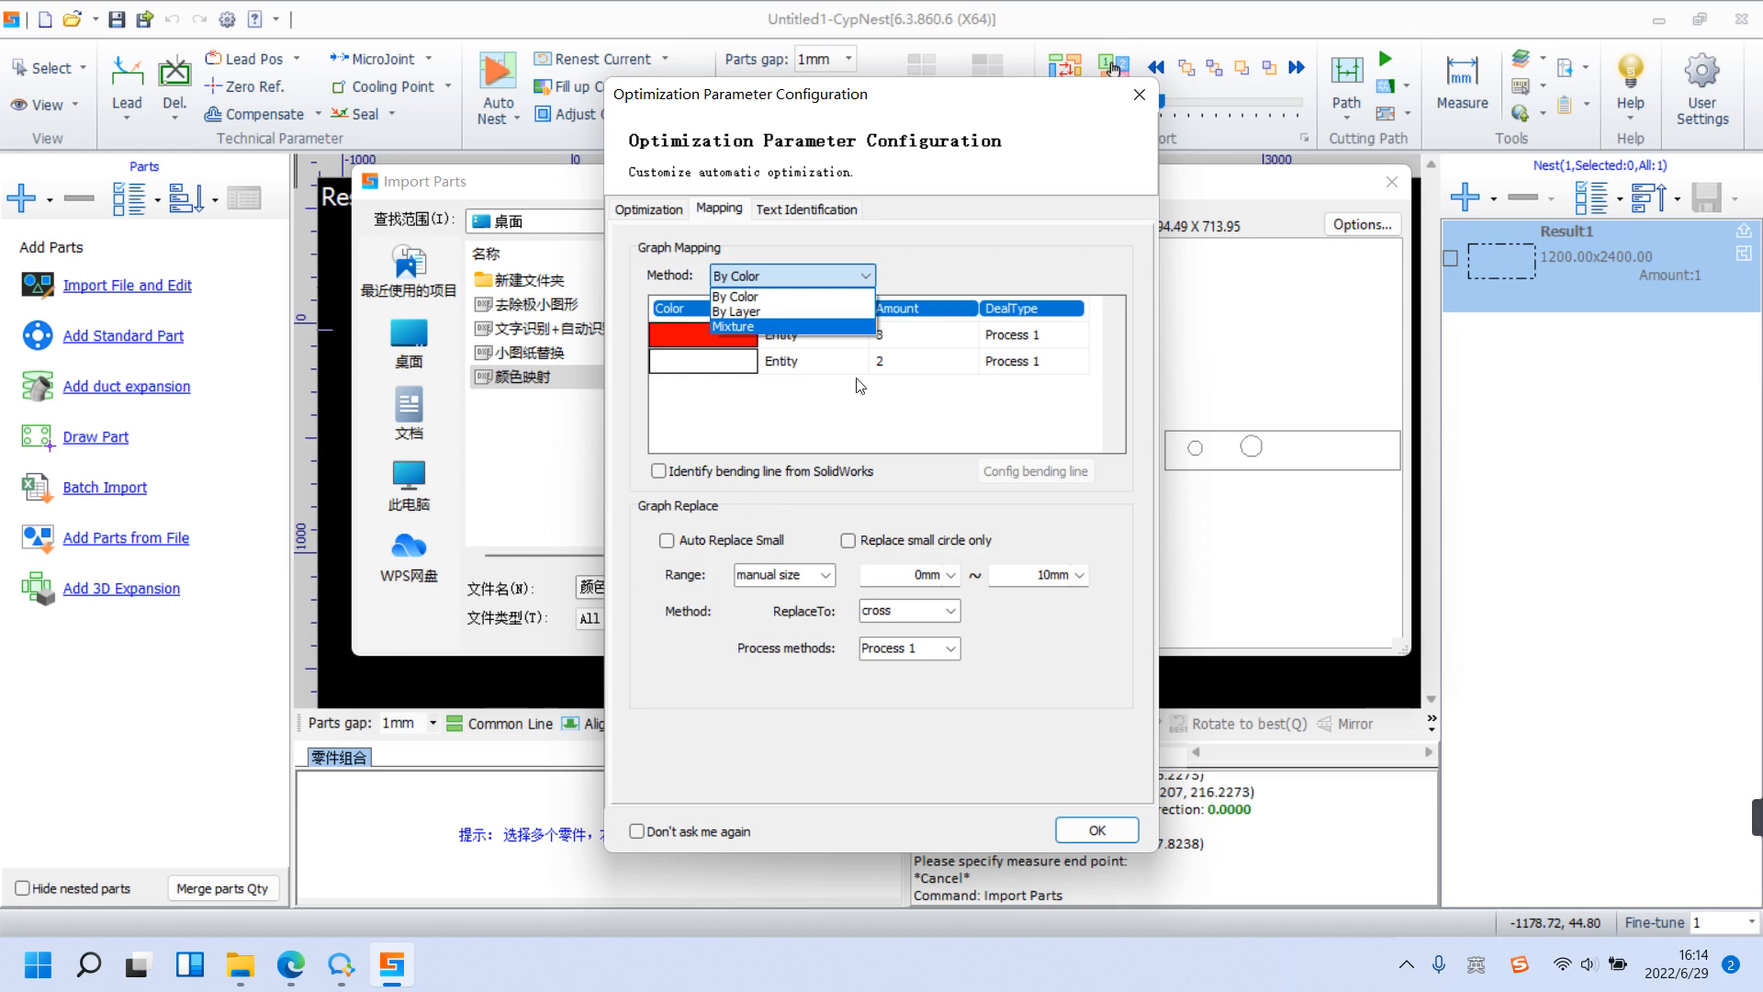
left_click(817, 298)
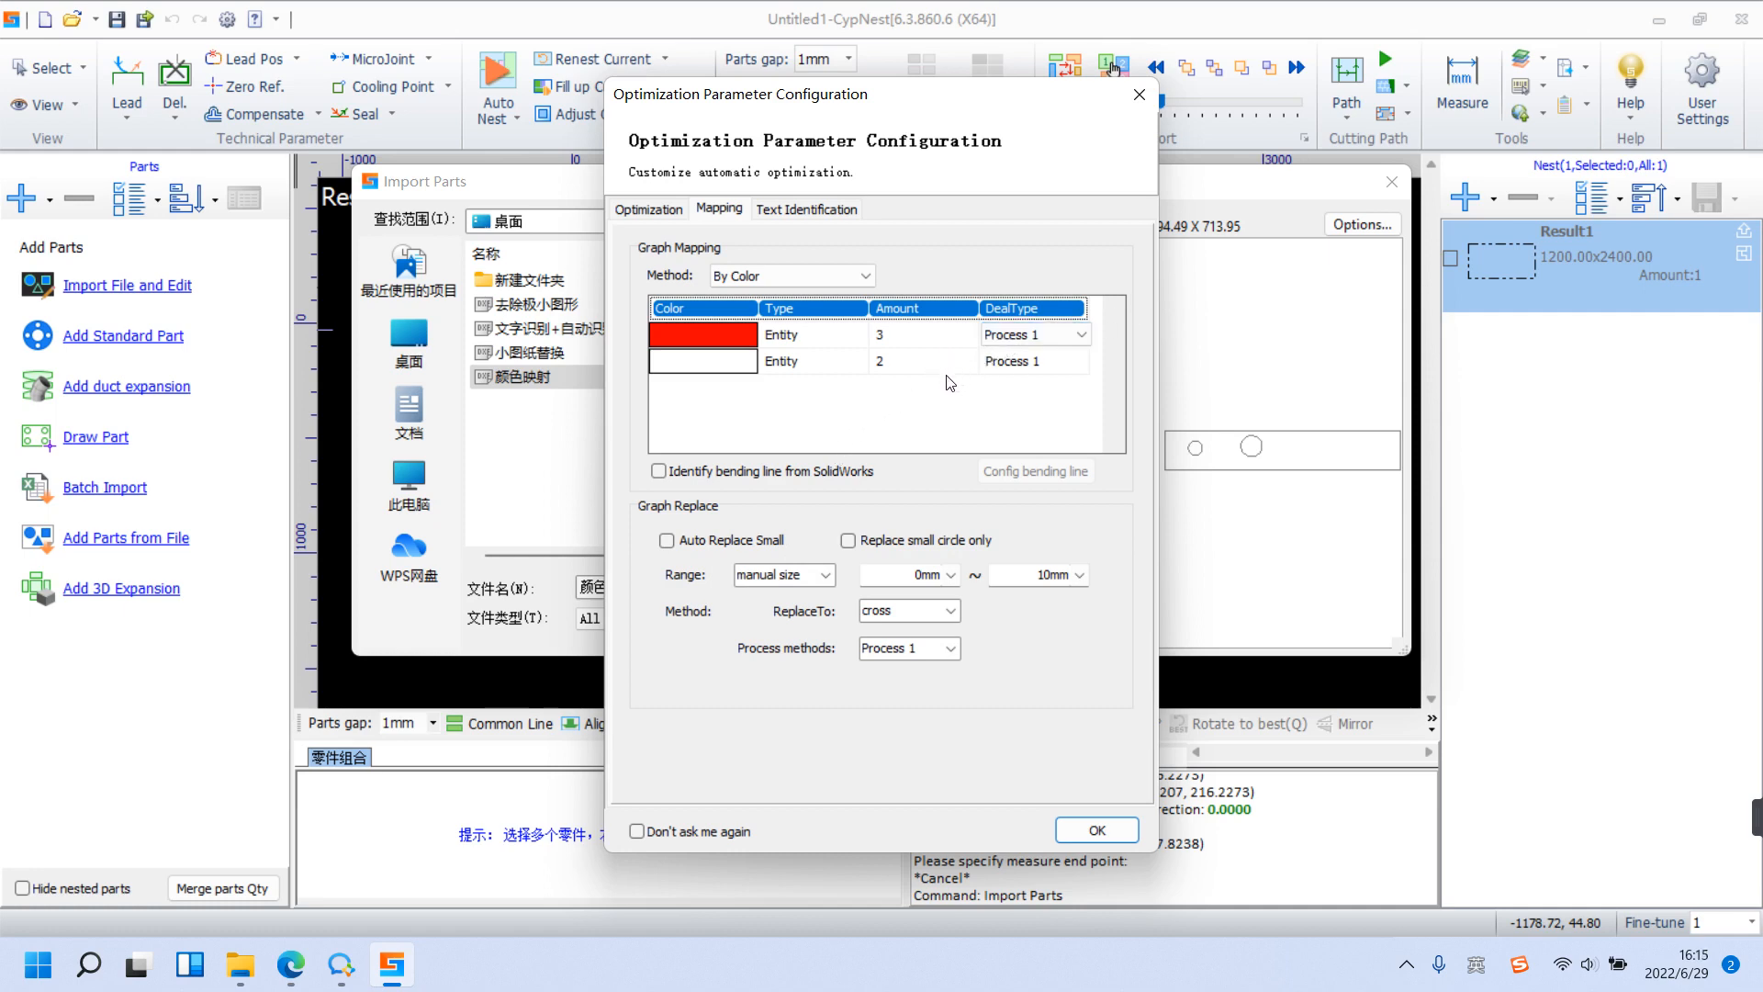
left_click(1096, 832)
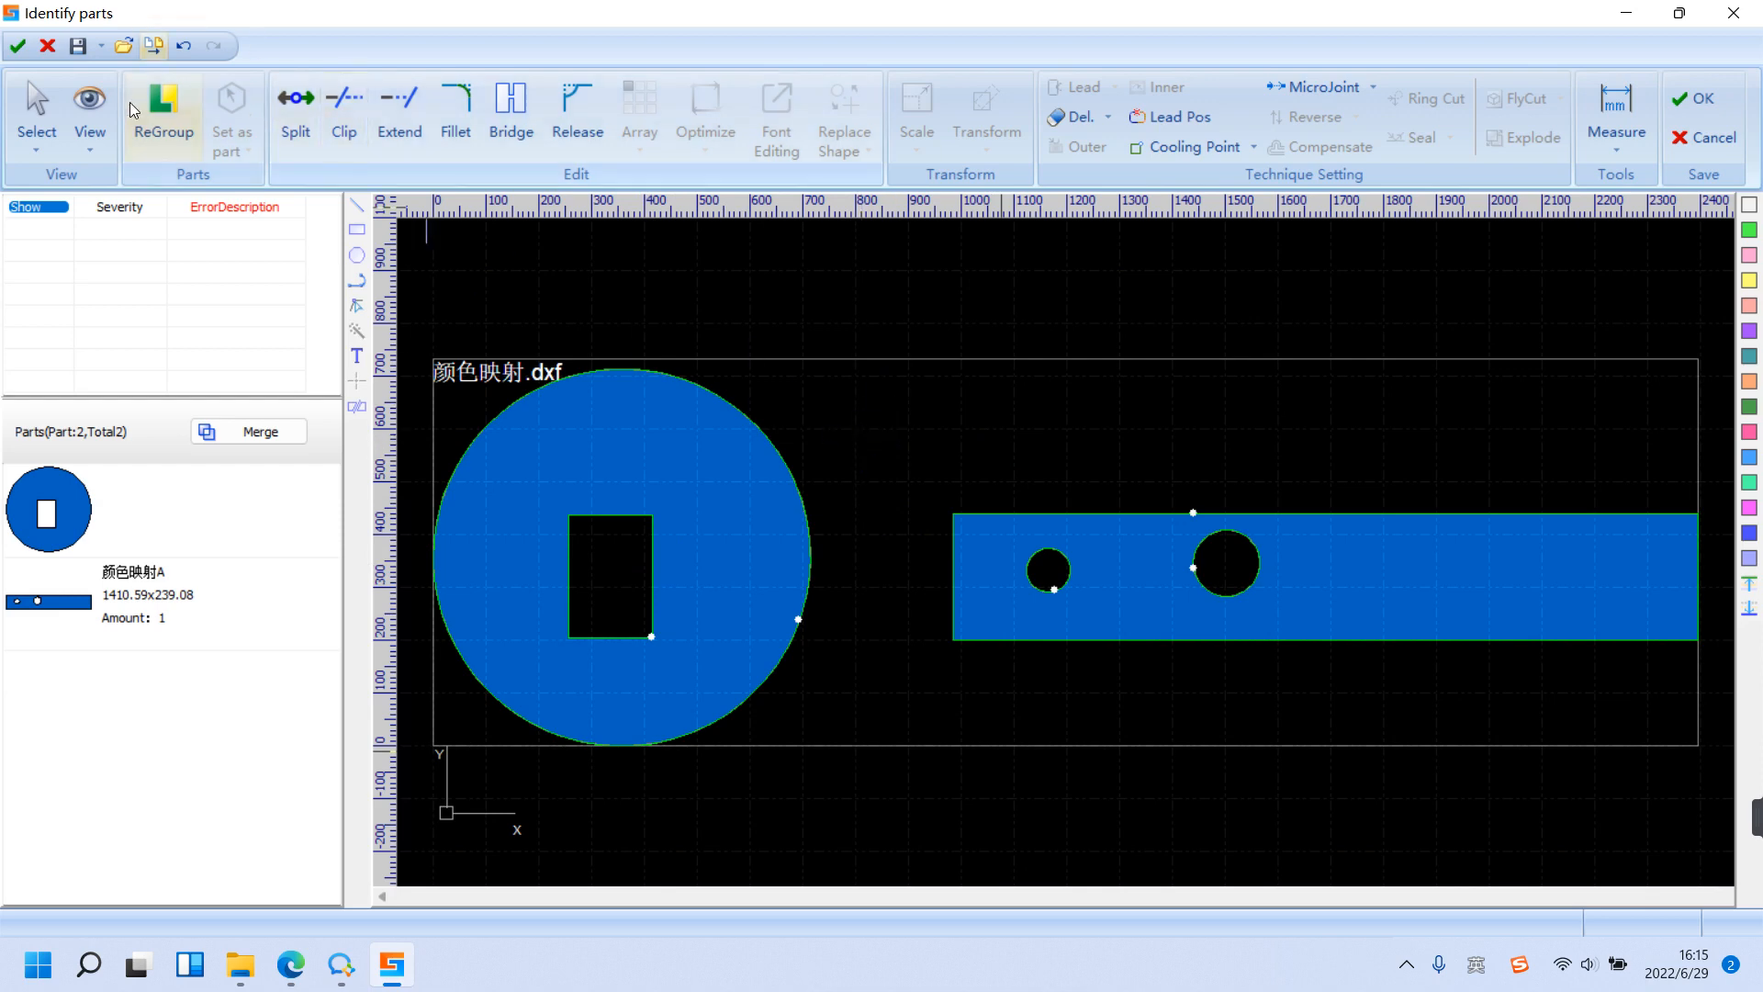
left_click(53, 48)
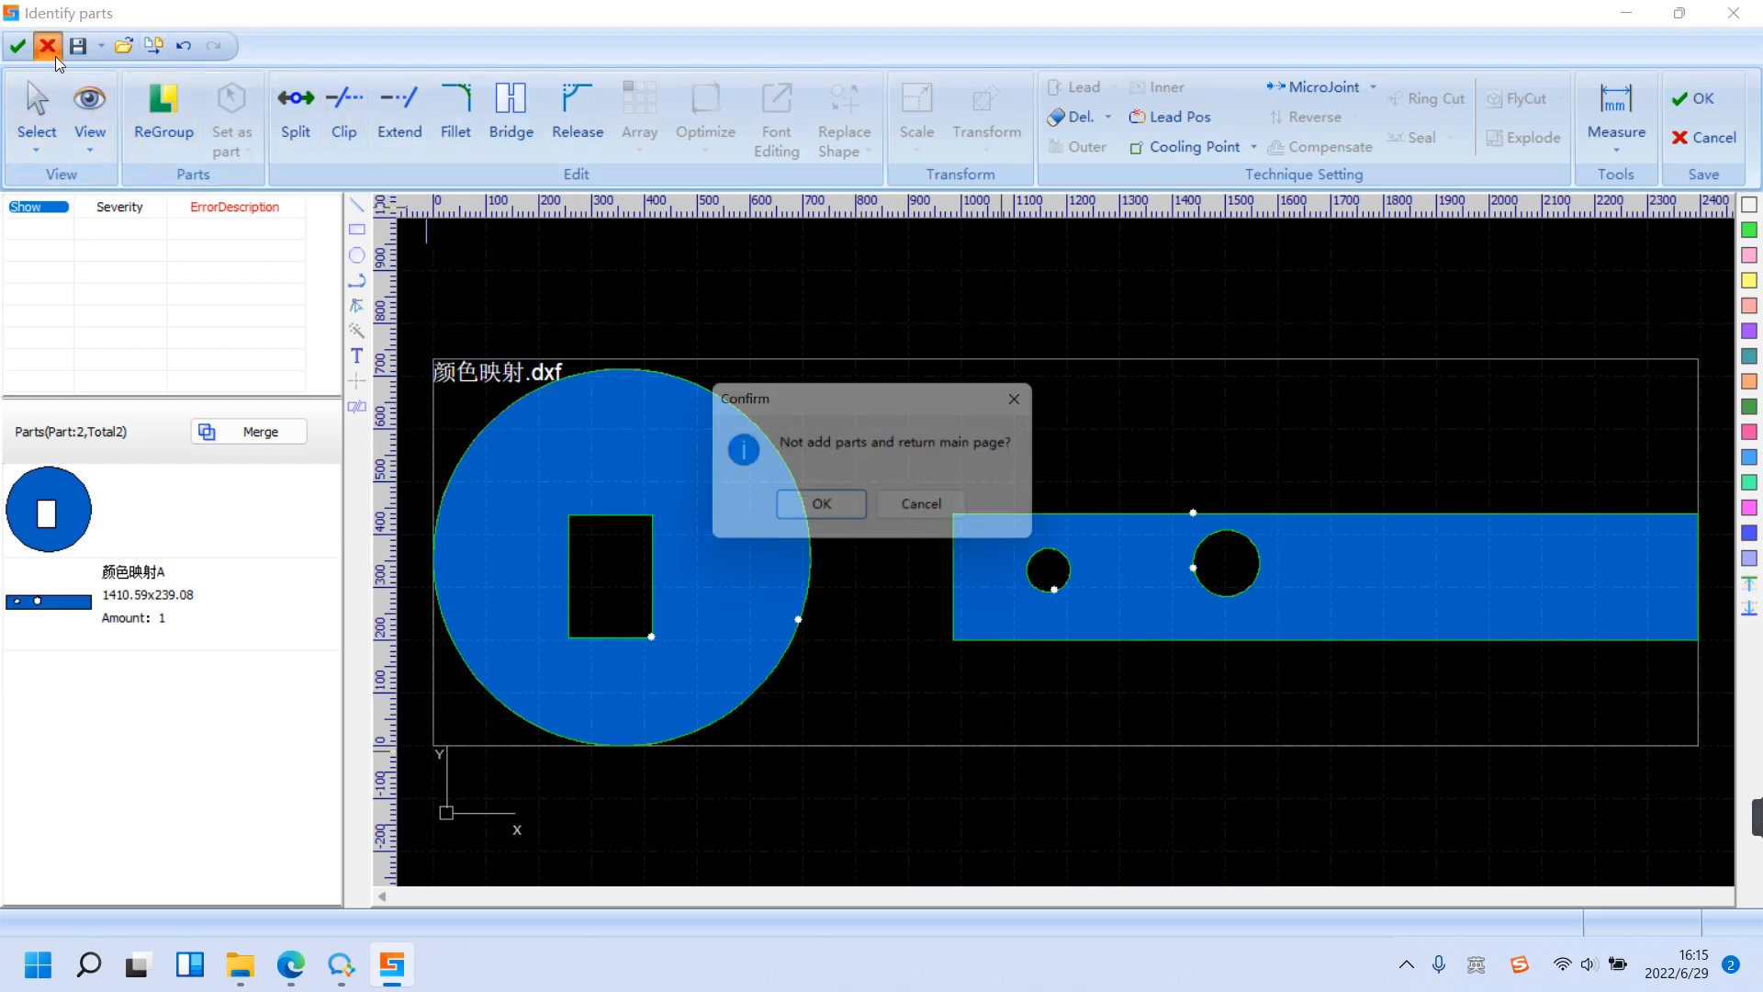
left_click(850, 510)
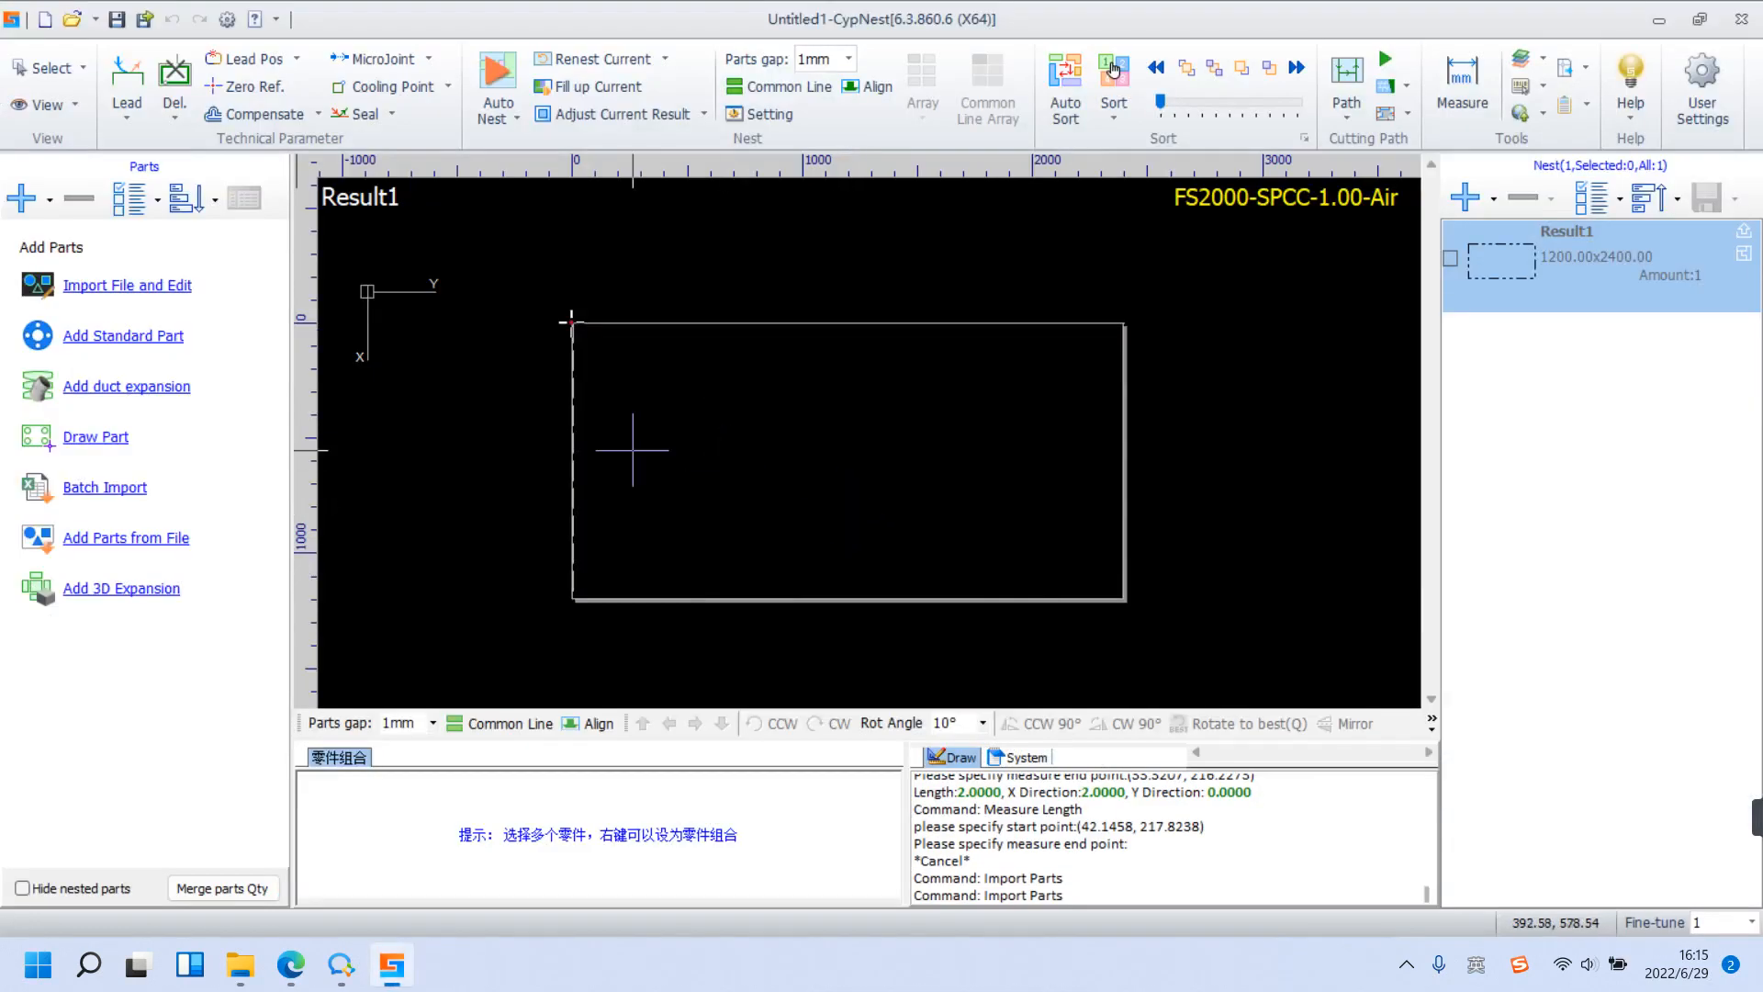
Import 颜色映射 again with the red entities mapped to Marking, and return to the main page without adding the parts.
left_click(188, 286)
left_click(657, 377)
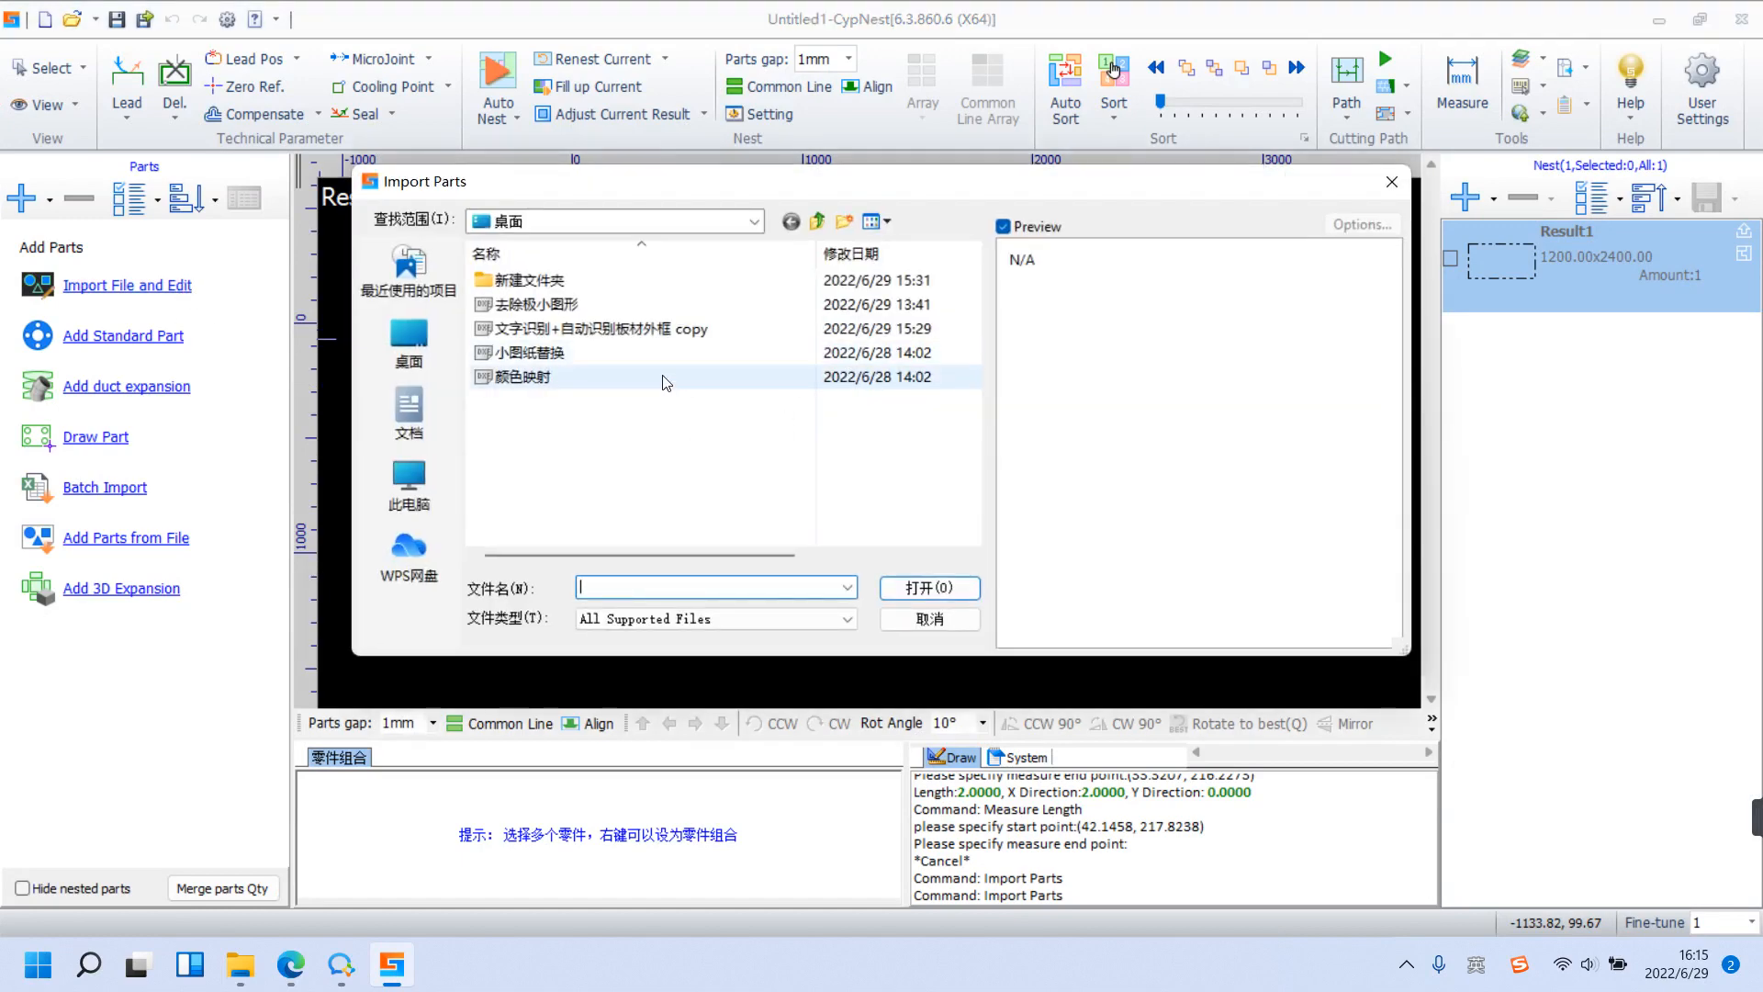
left_click(967, 590)
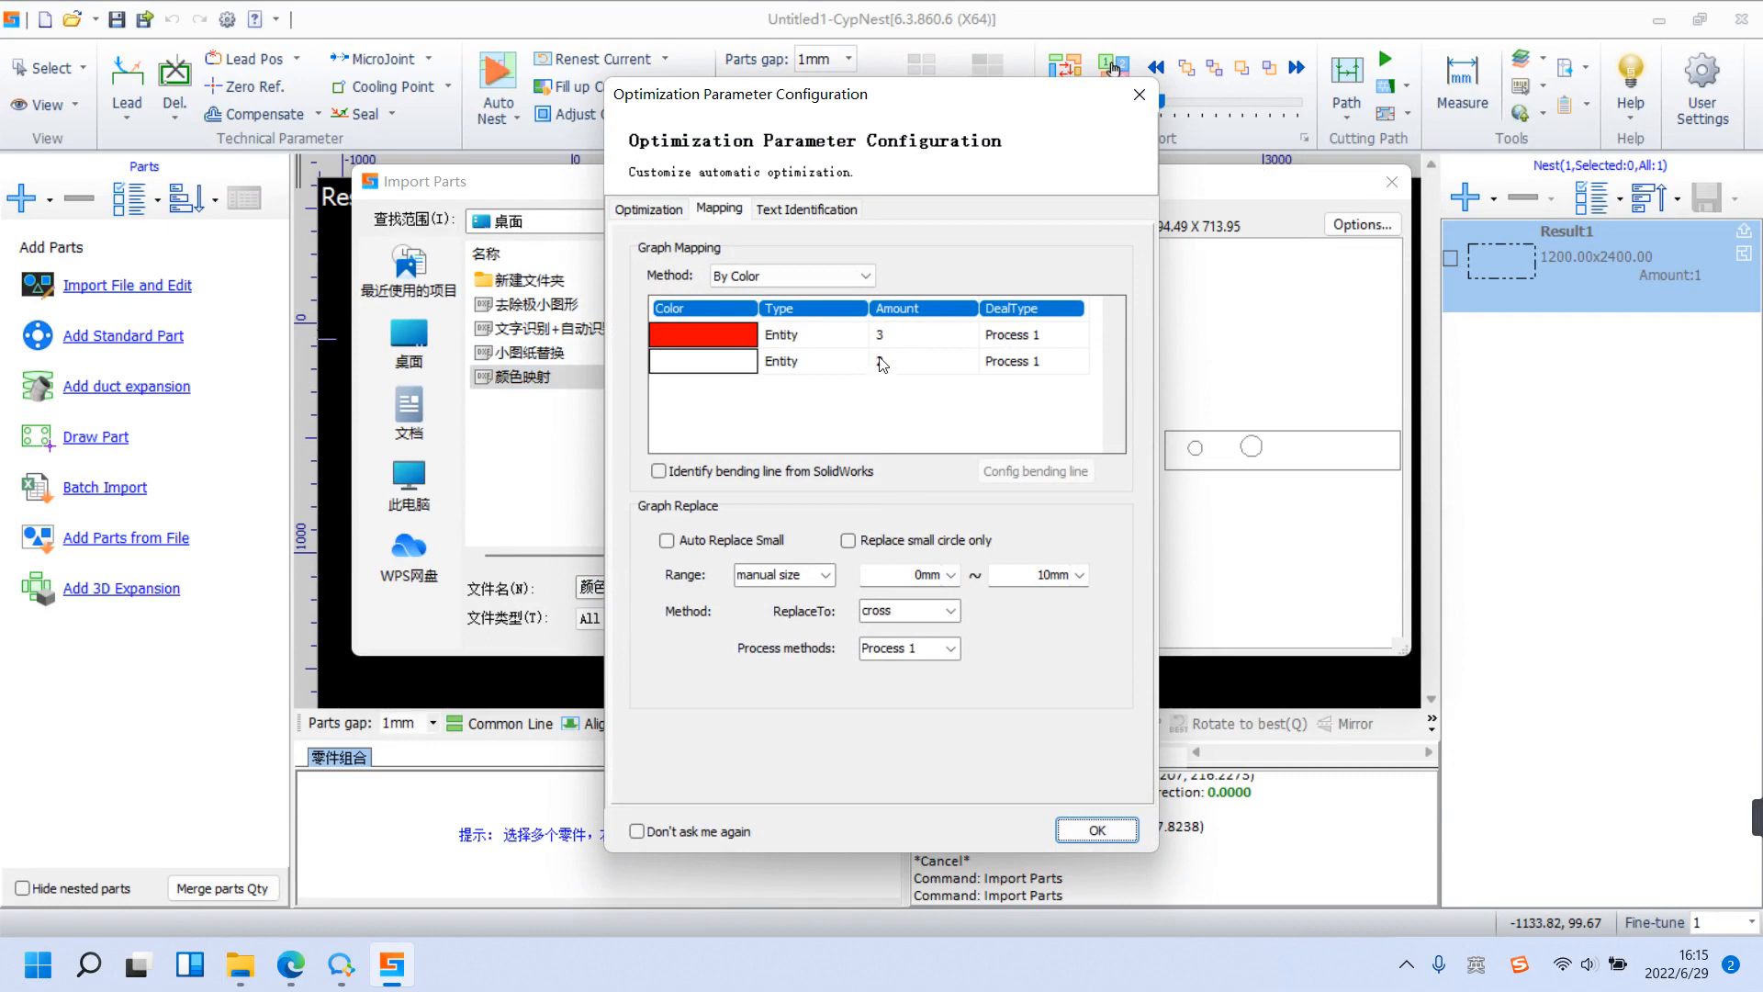
left_click(1043, 337)
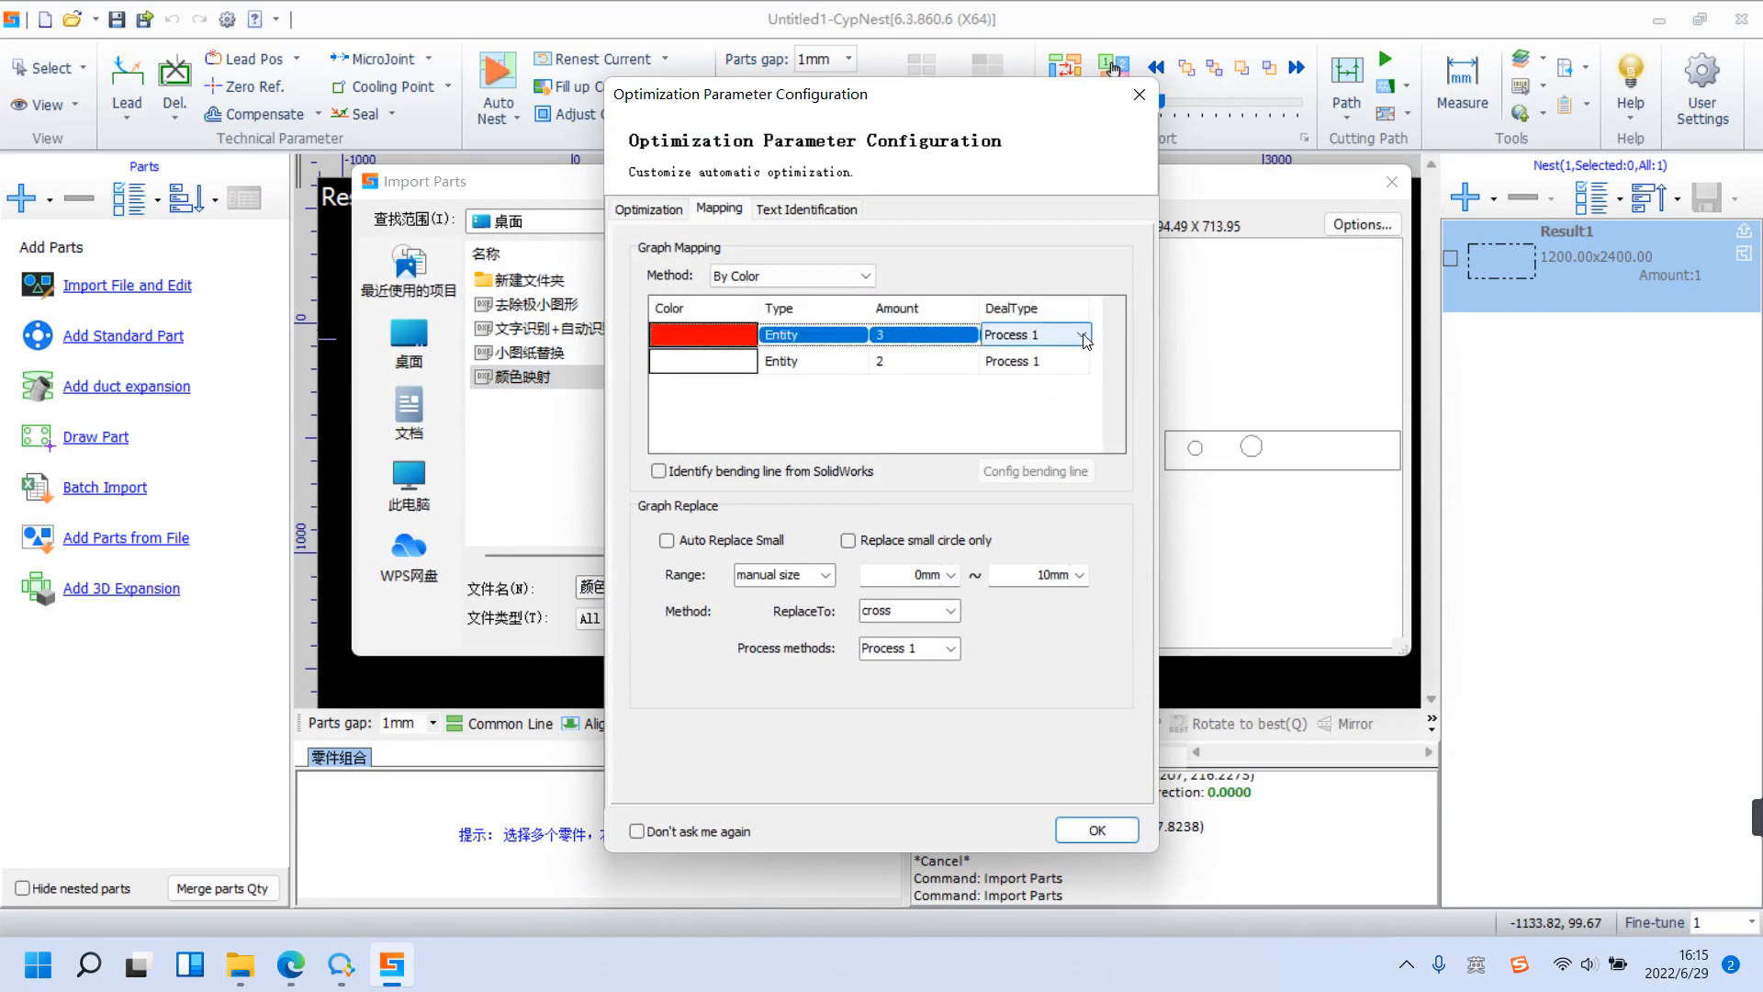
left_click(1084, 336)
left_click(1074, 400)
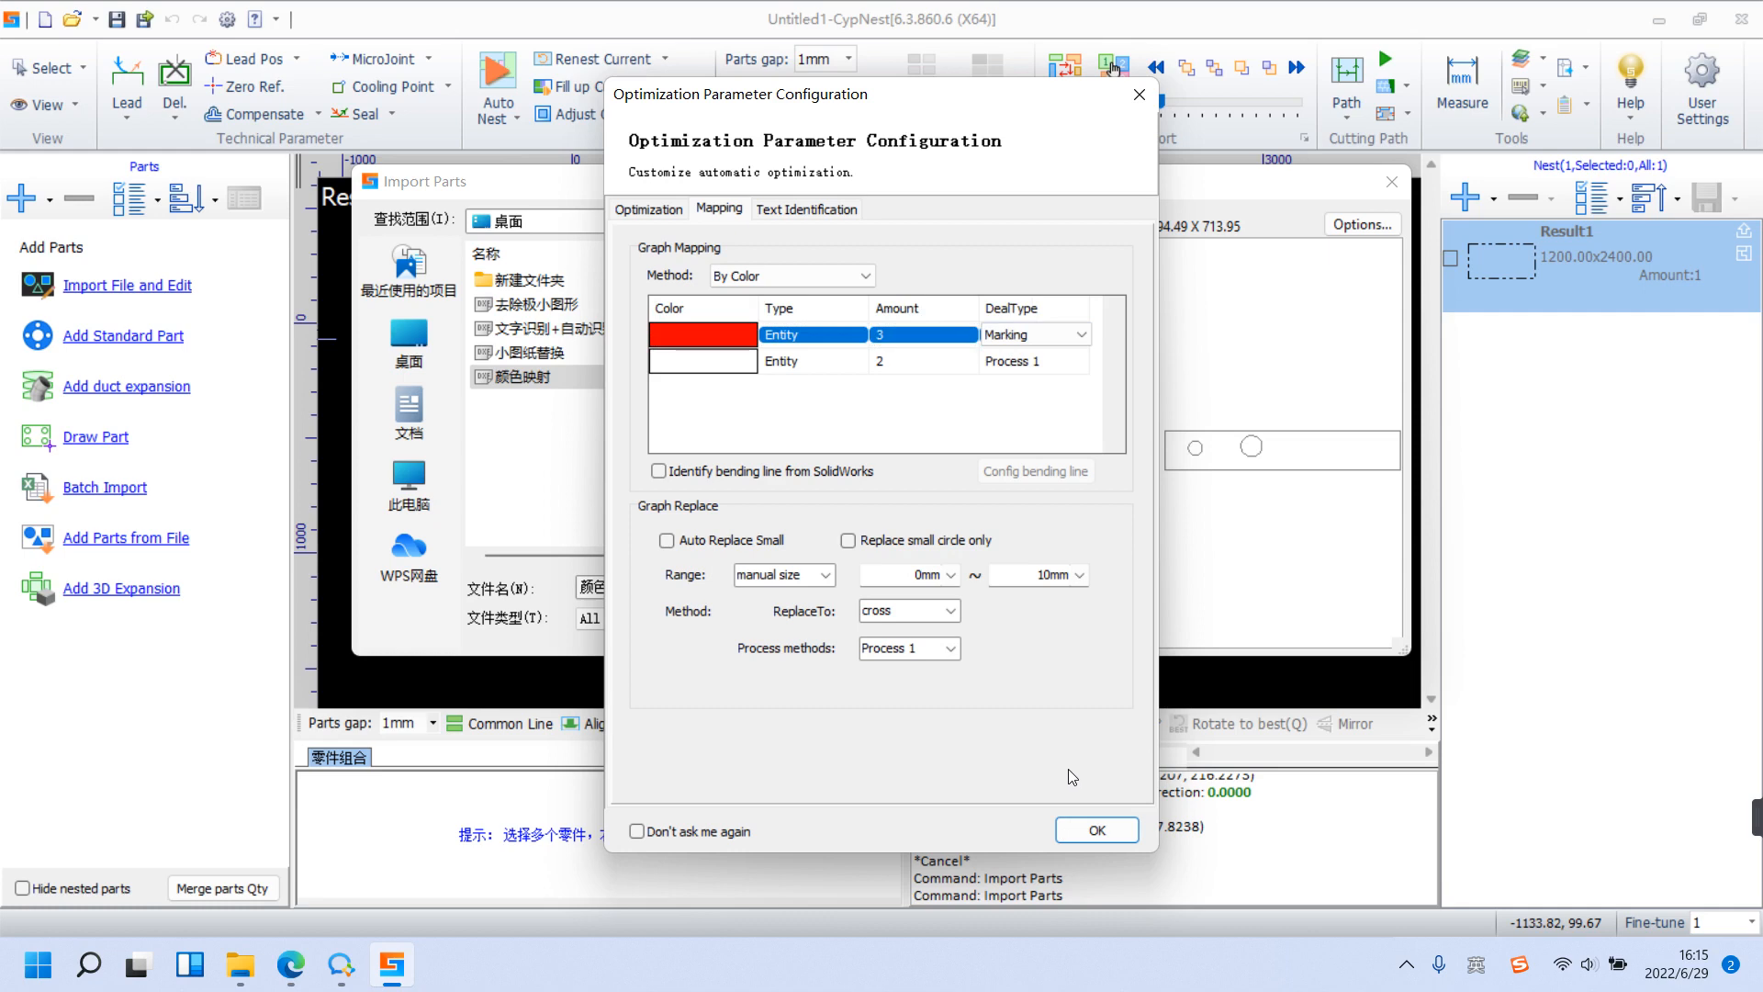
left_click(1098, 829)
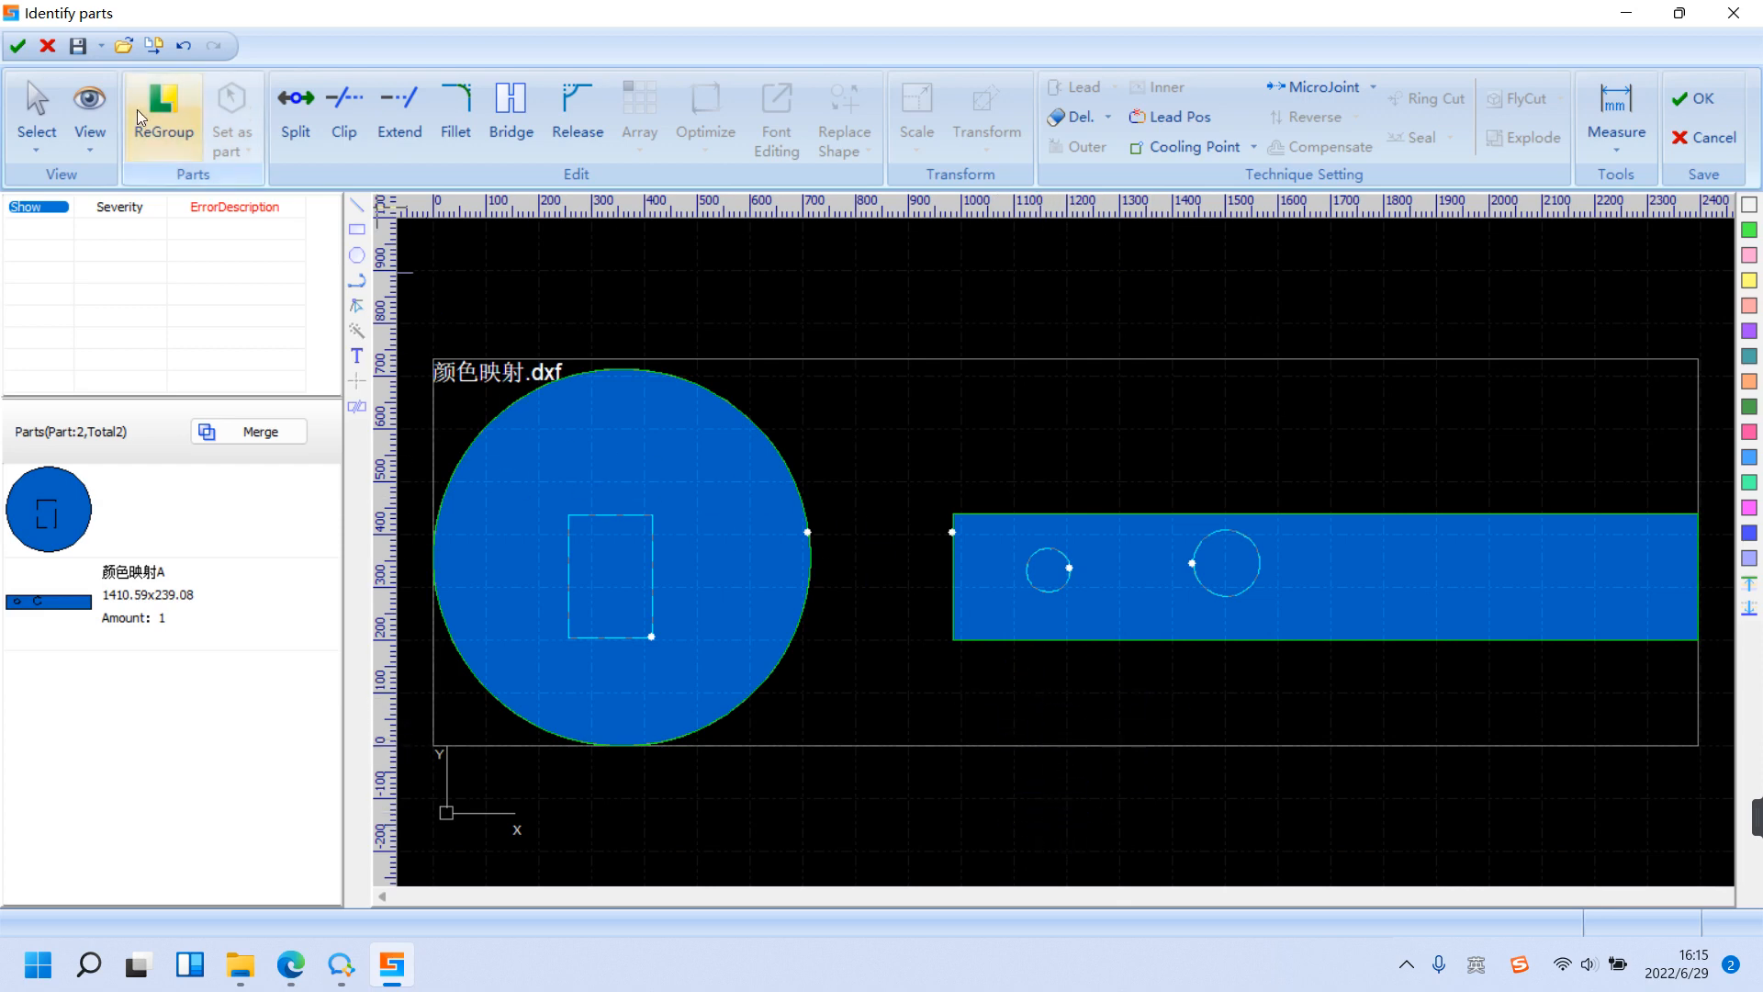
left_click(47, 45)
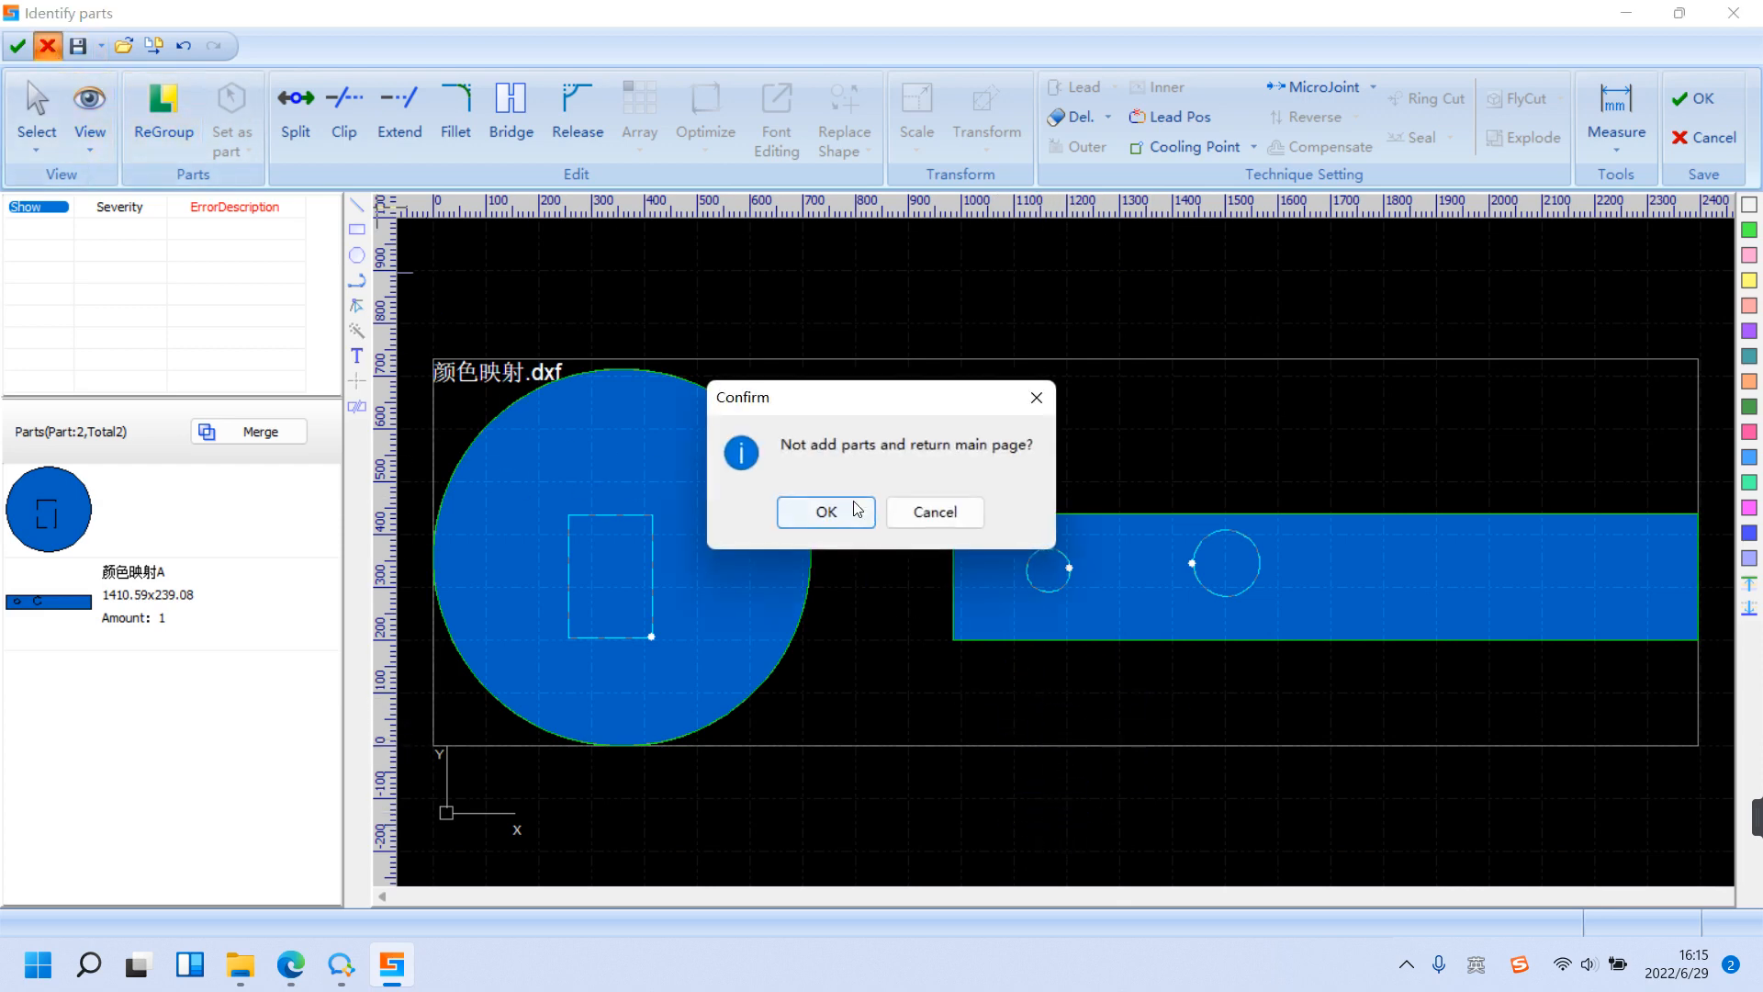
left_click(826, 511)
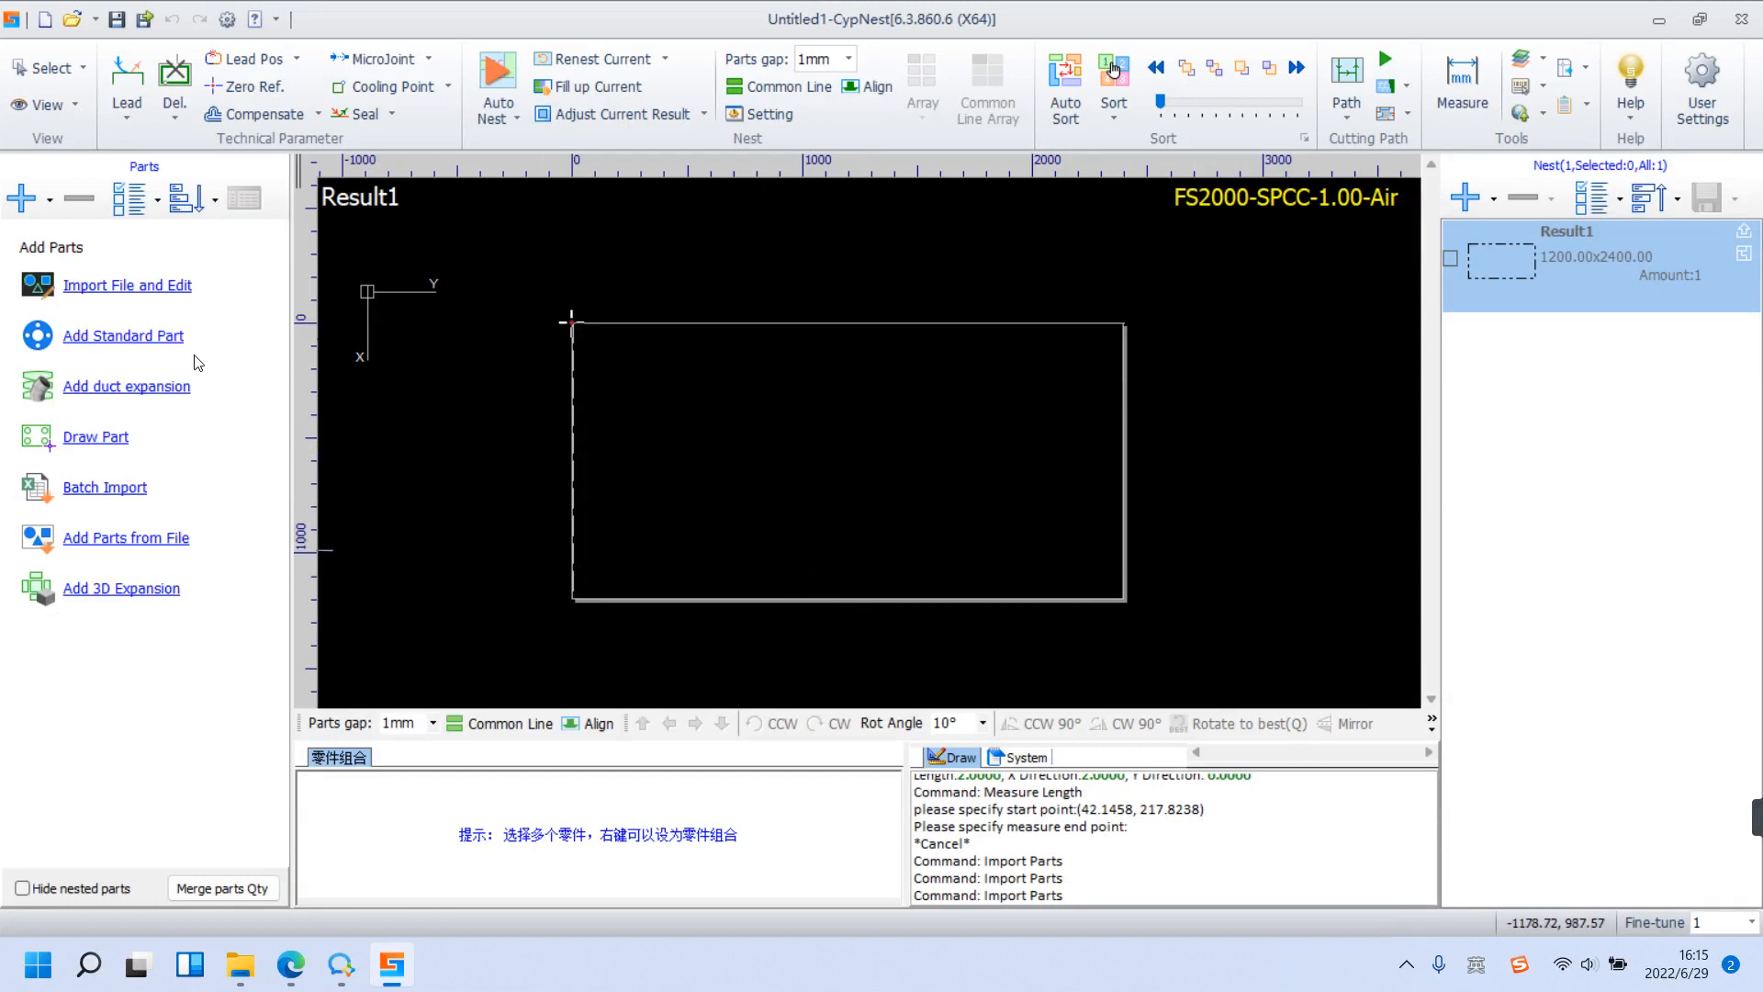
Import the drawing 小图纸替换 with Auto Replace Small off, inspect its small circles, and return to the main page without adding the part.
left_click(130, 290)
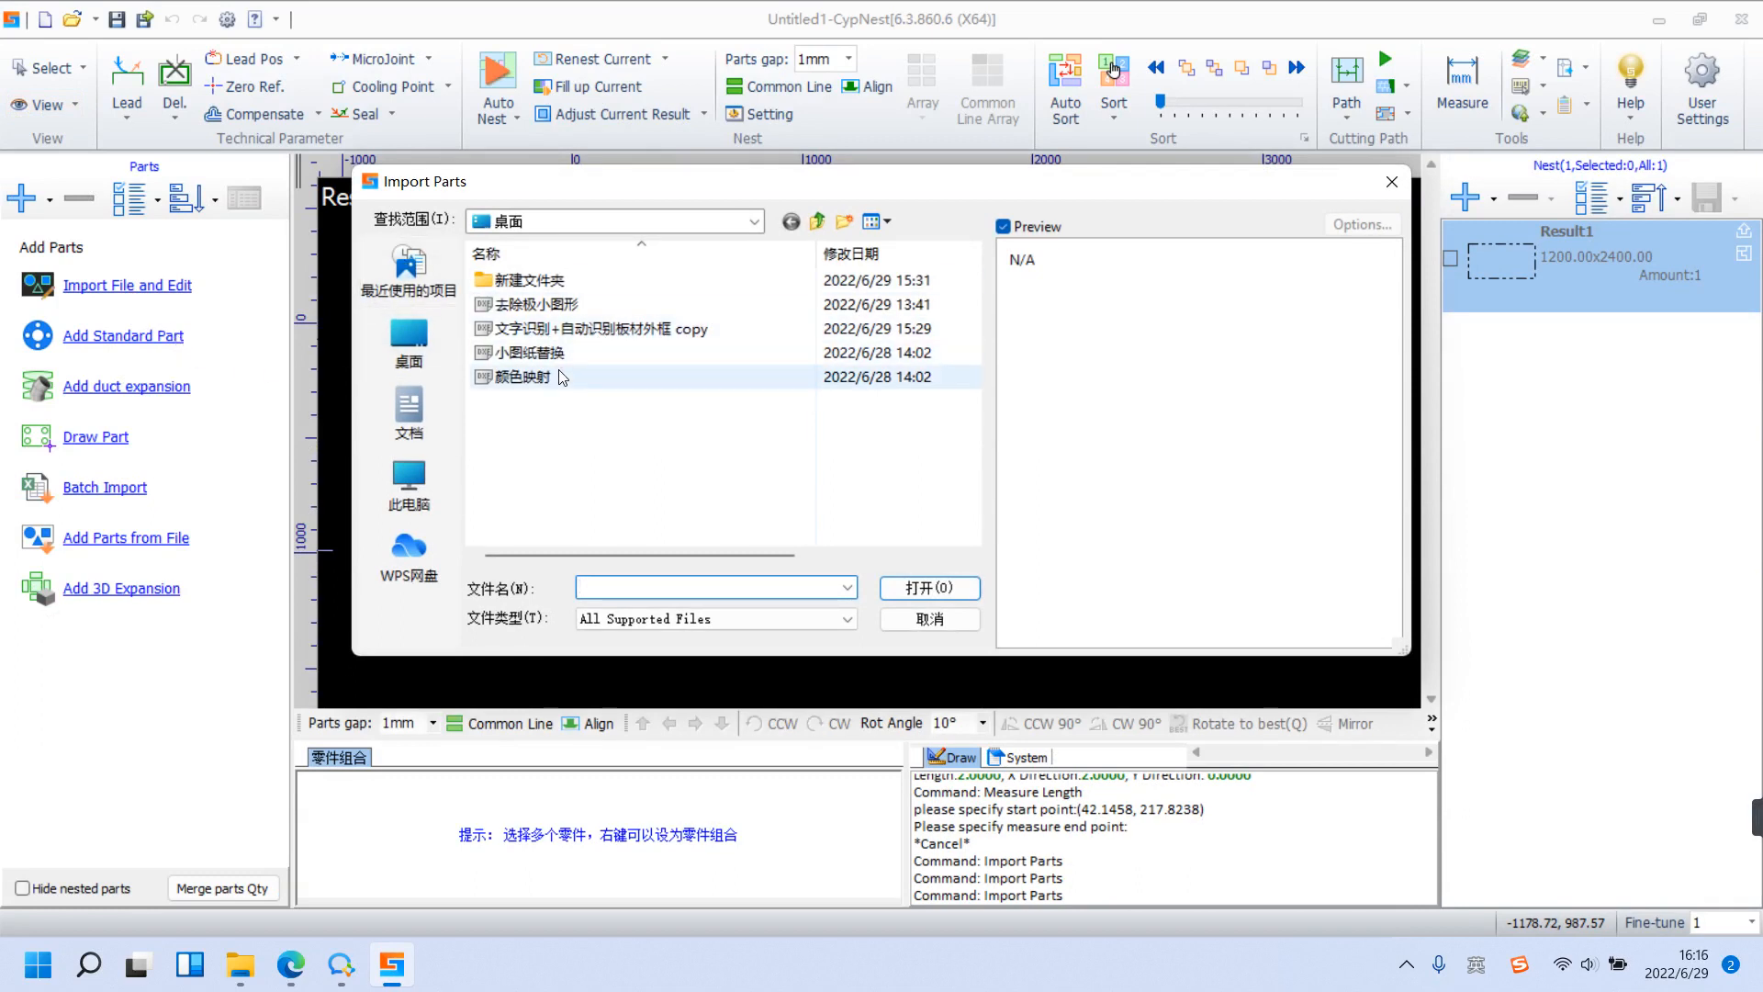
left_click(530, 353)
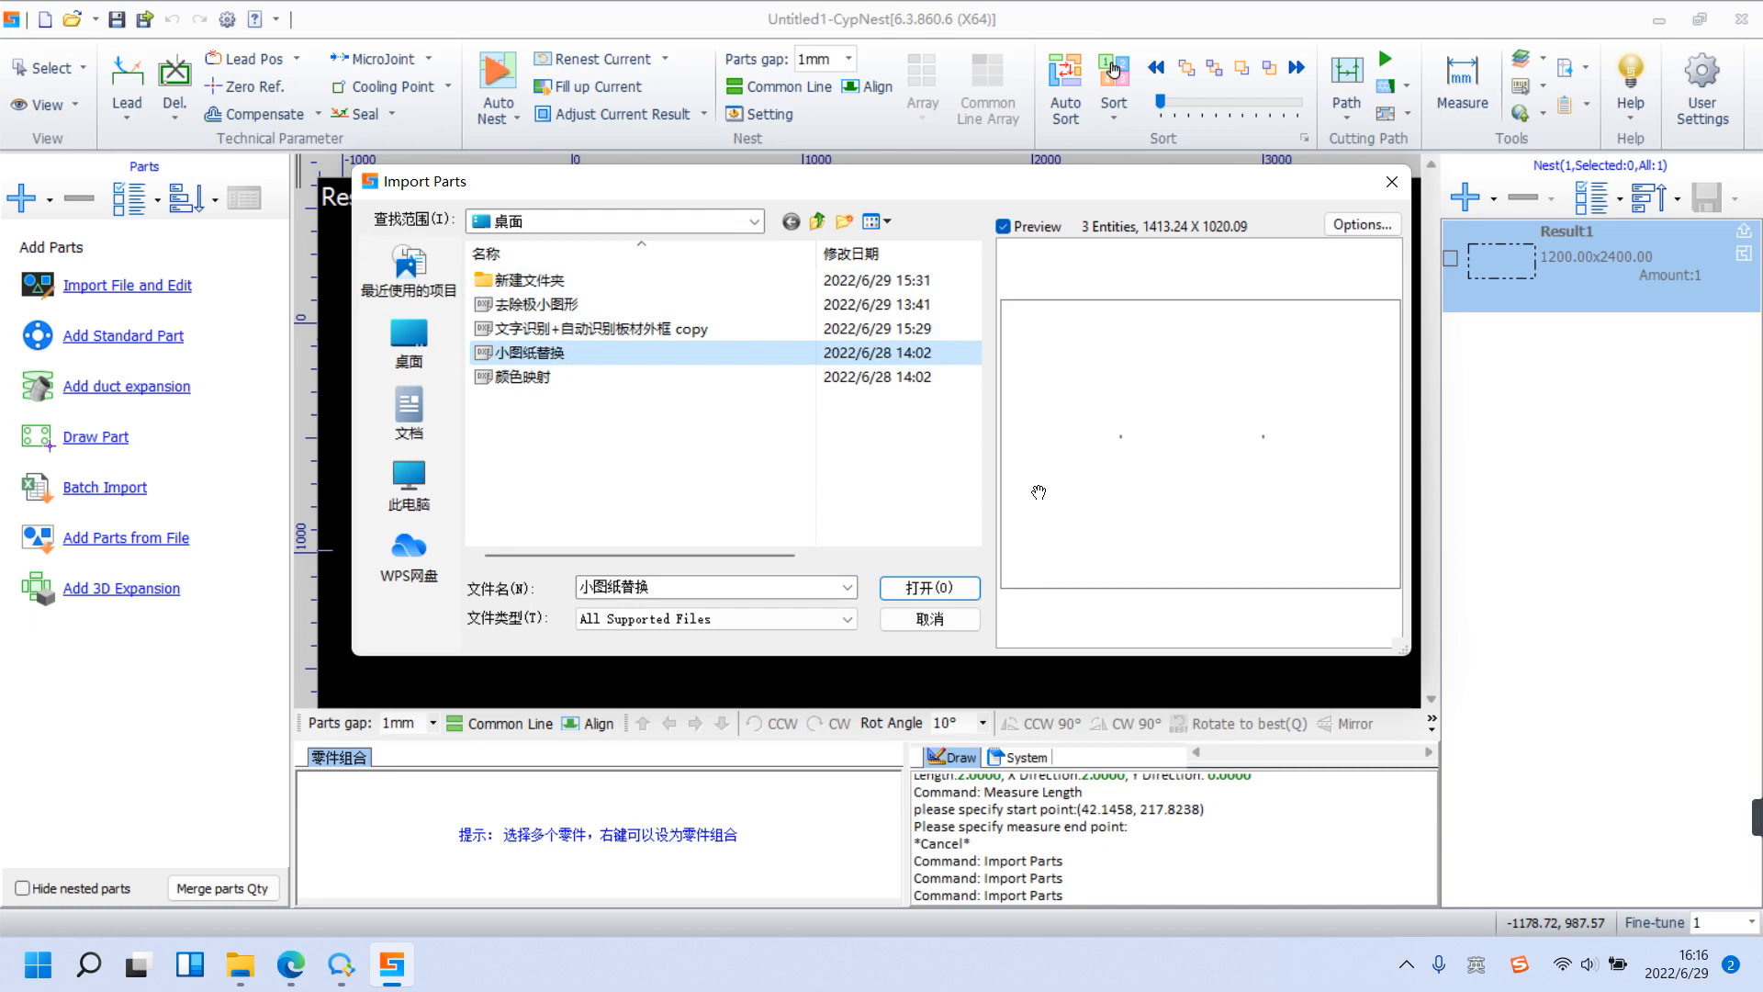
left_click(934, 592)
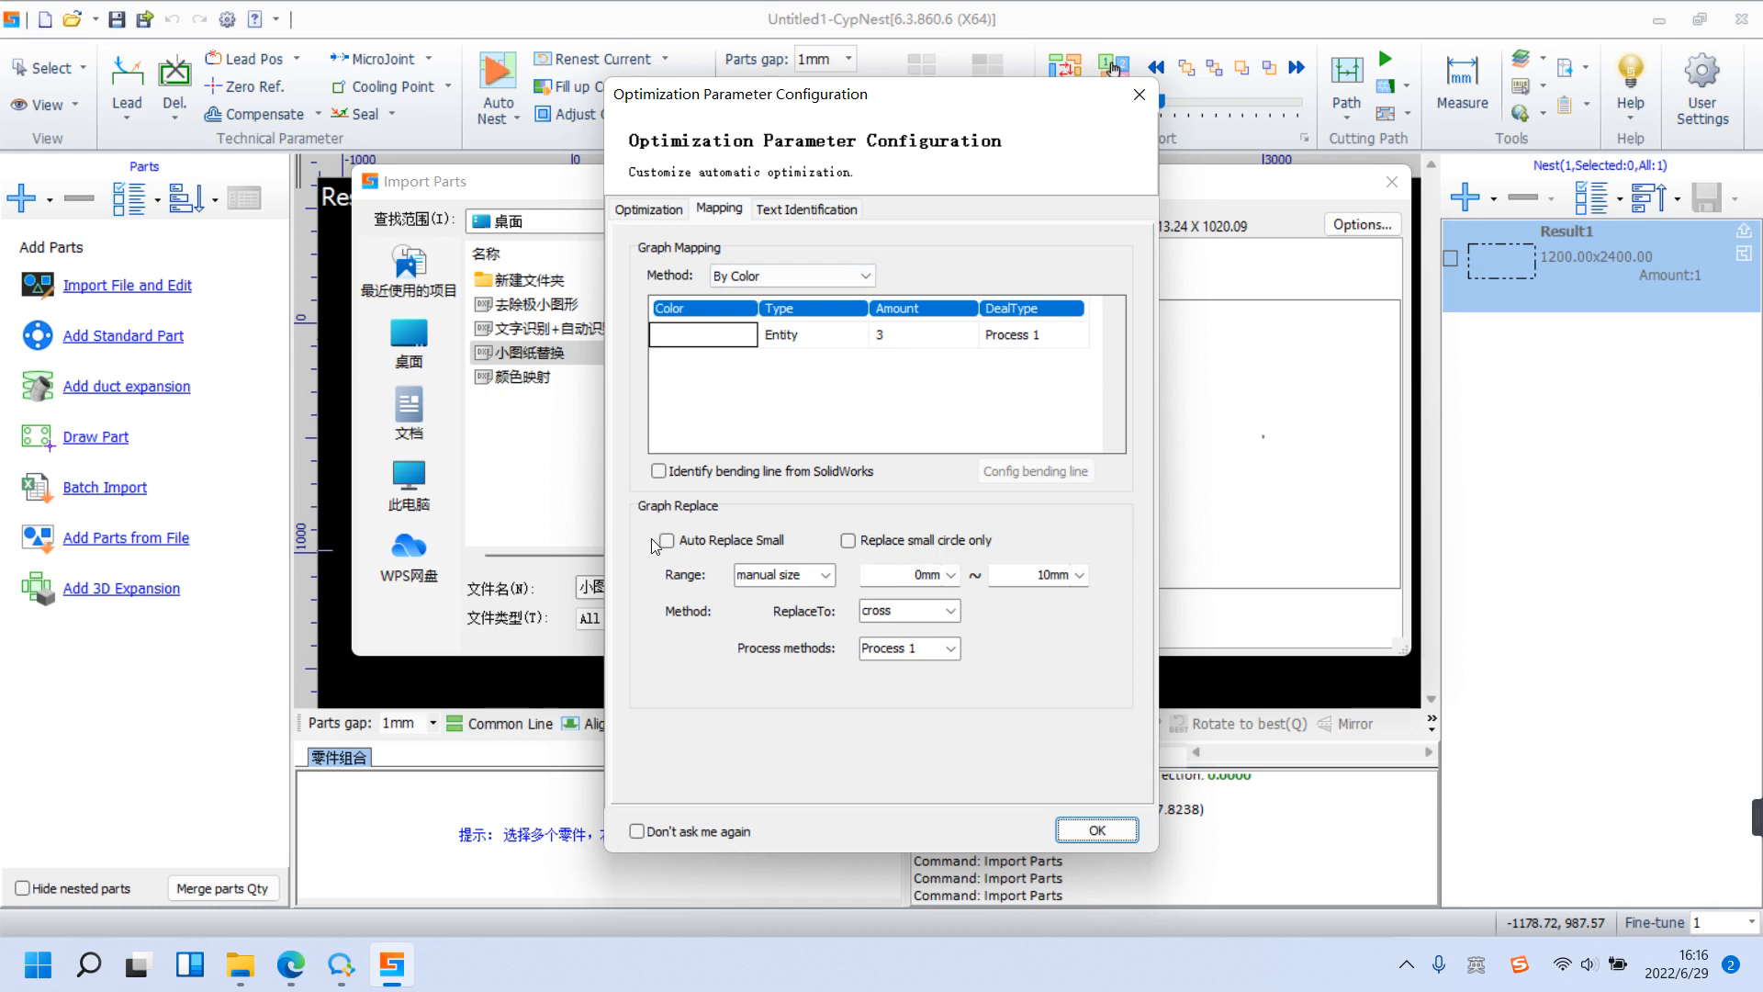
left_click(1097, 829)
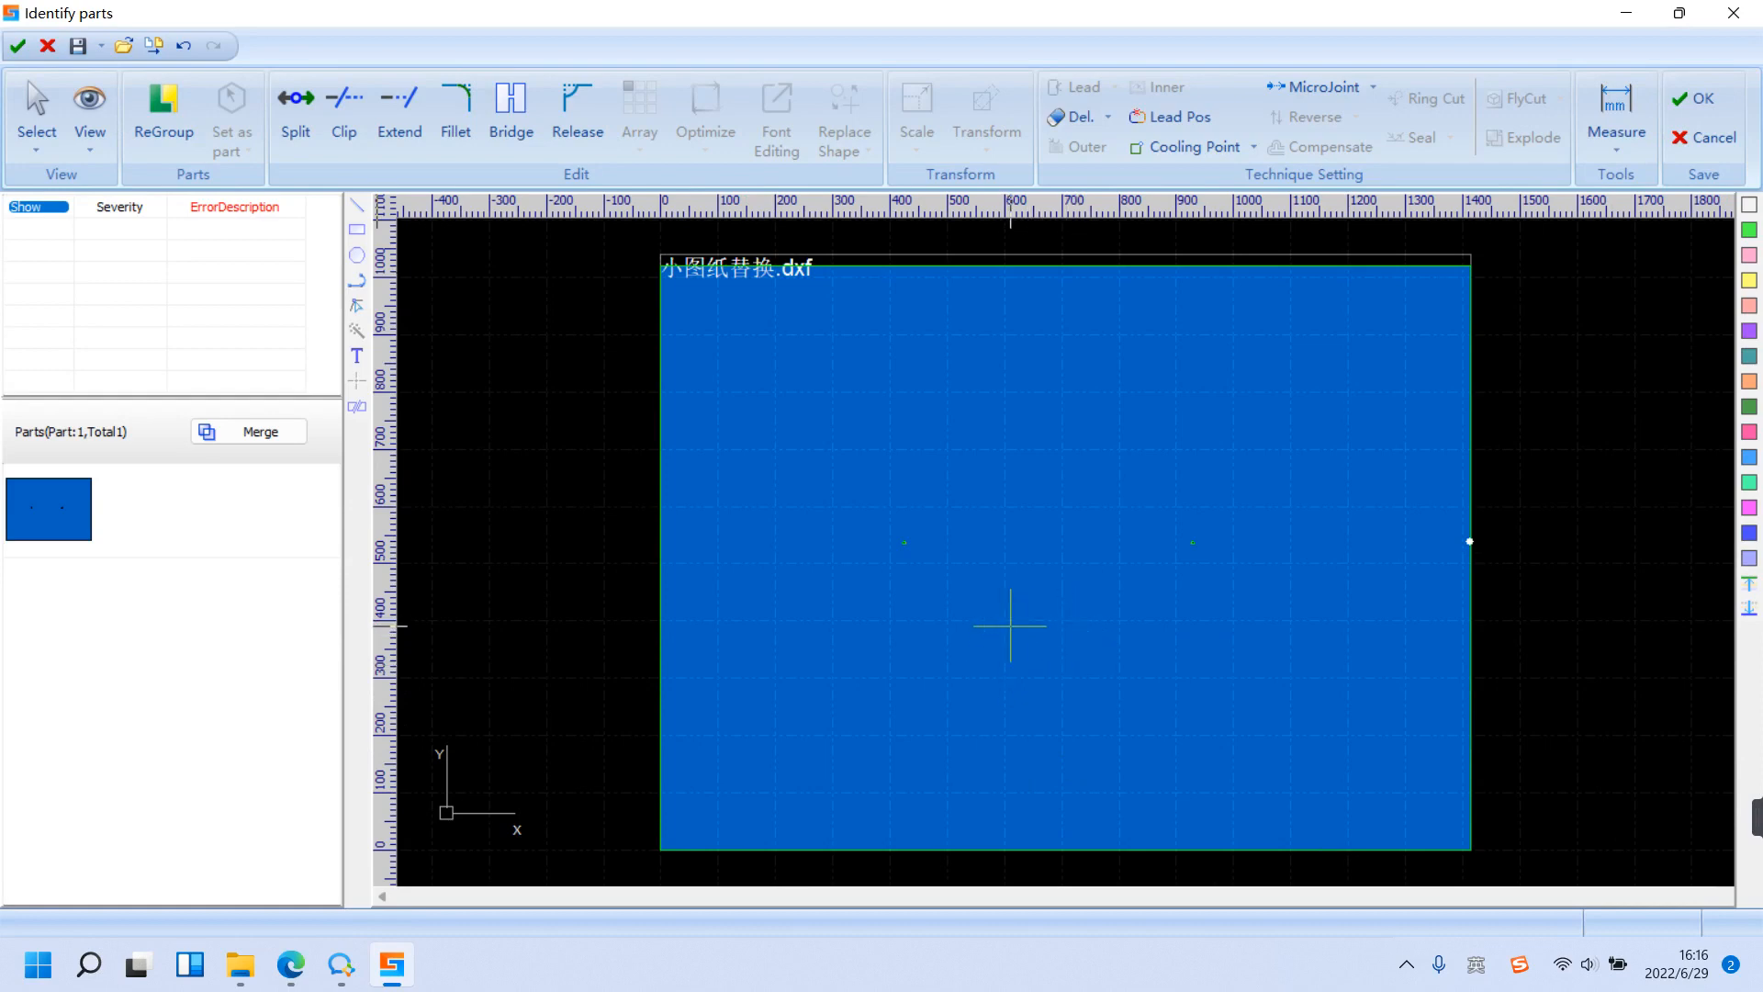
scroll(930, 585, "up", 3)
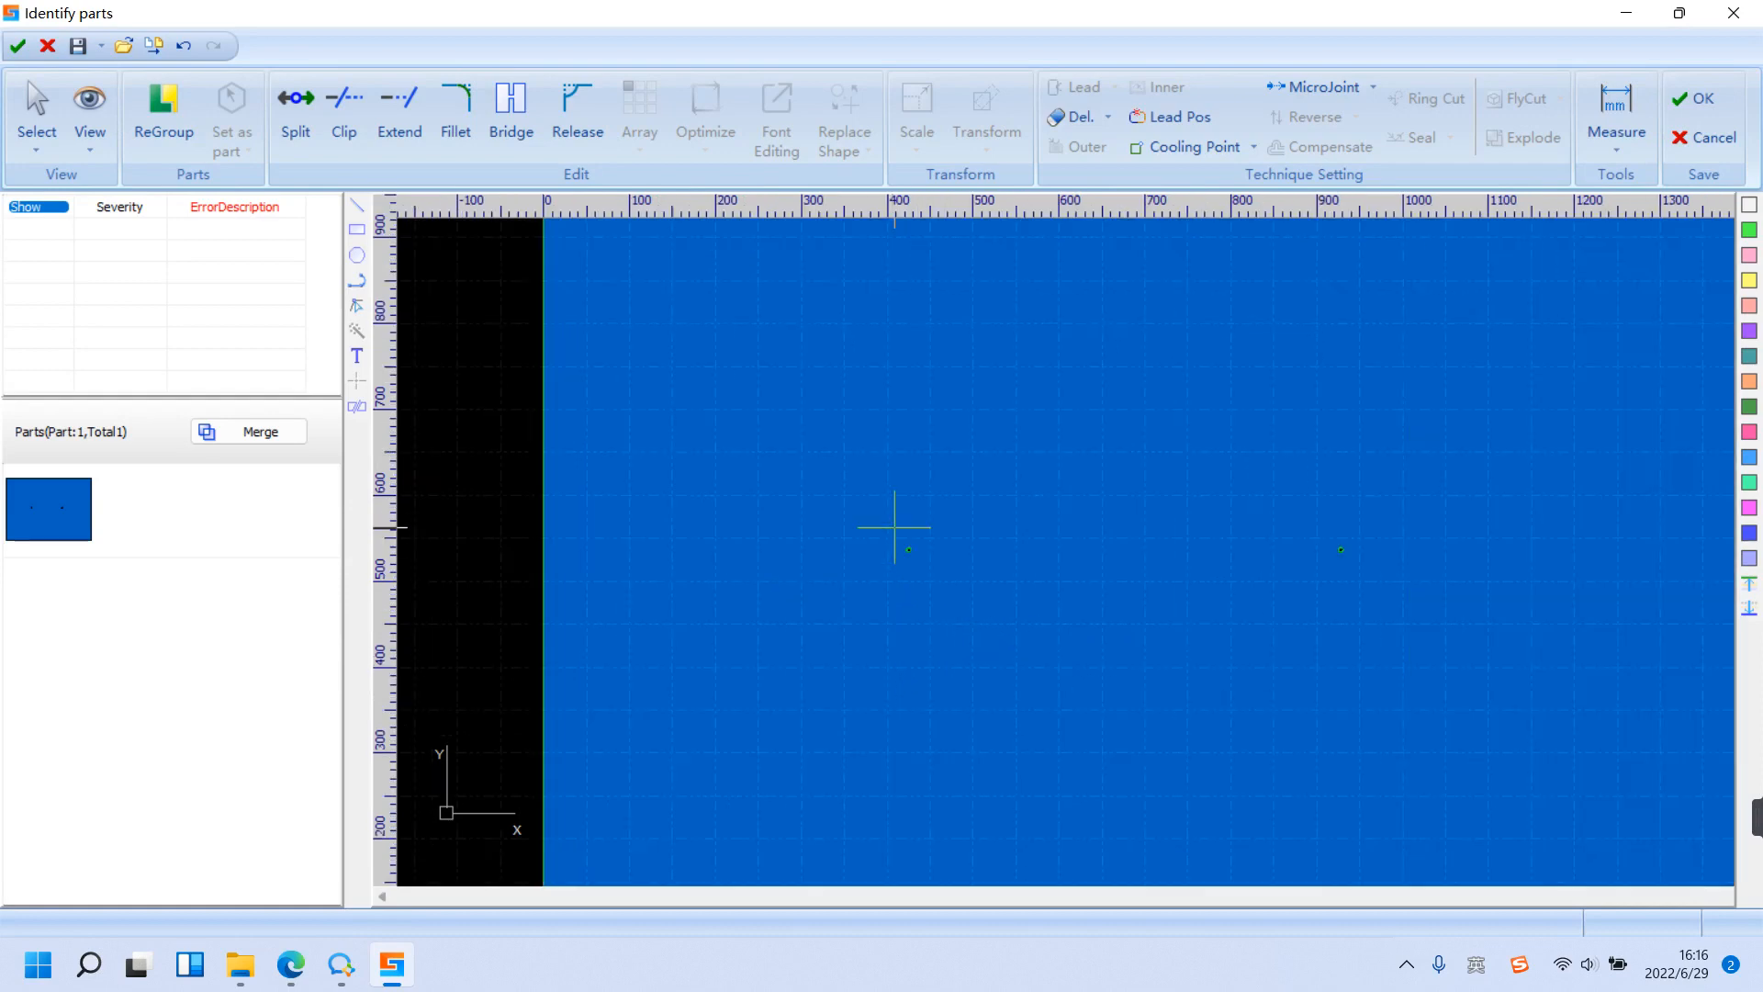
scroll(933, 605, "up", 3)
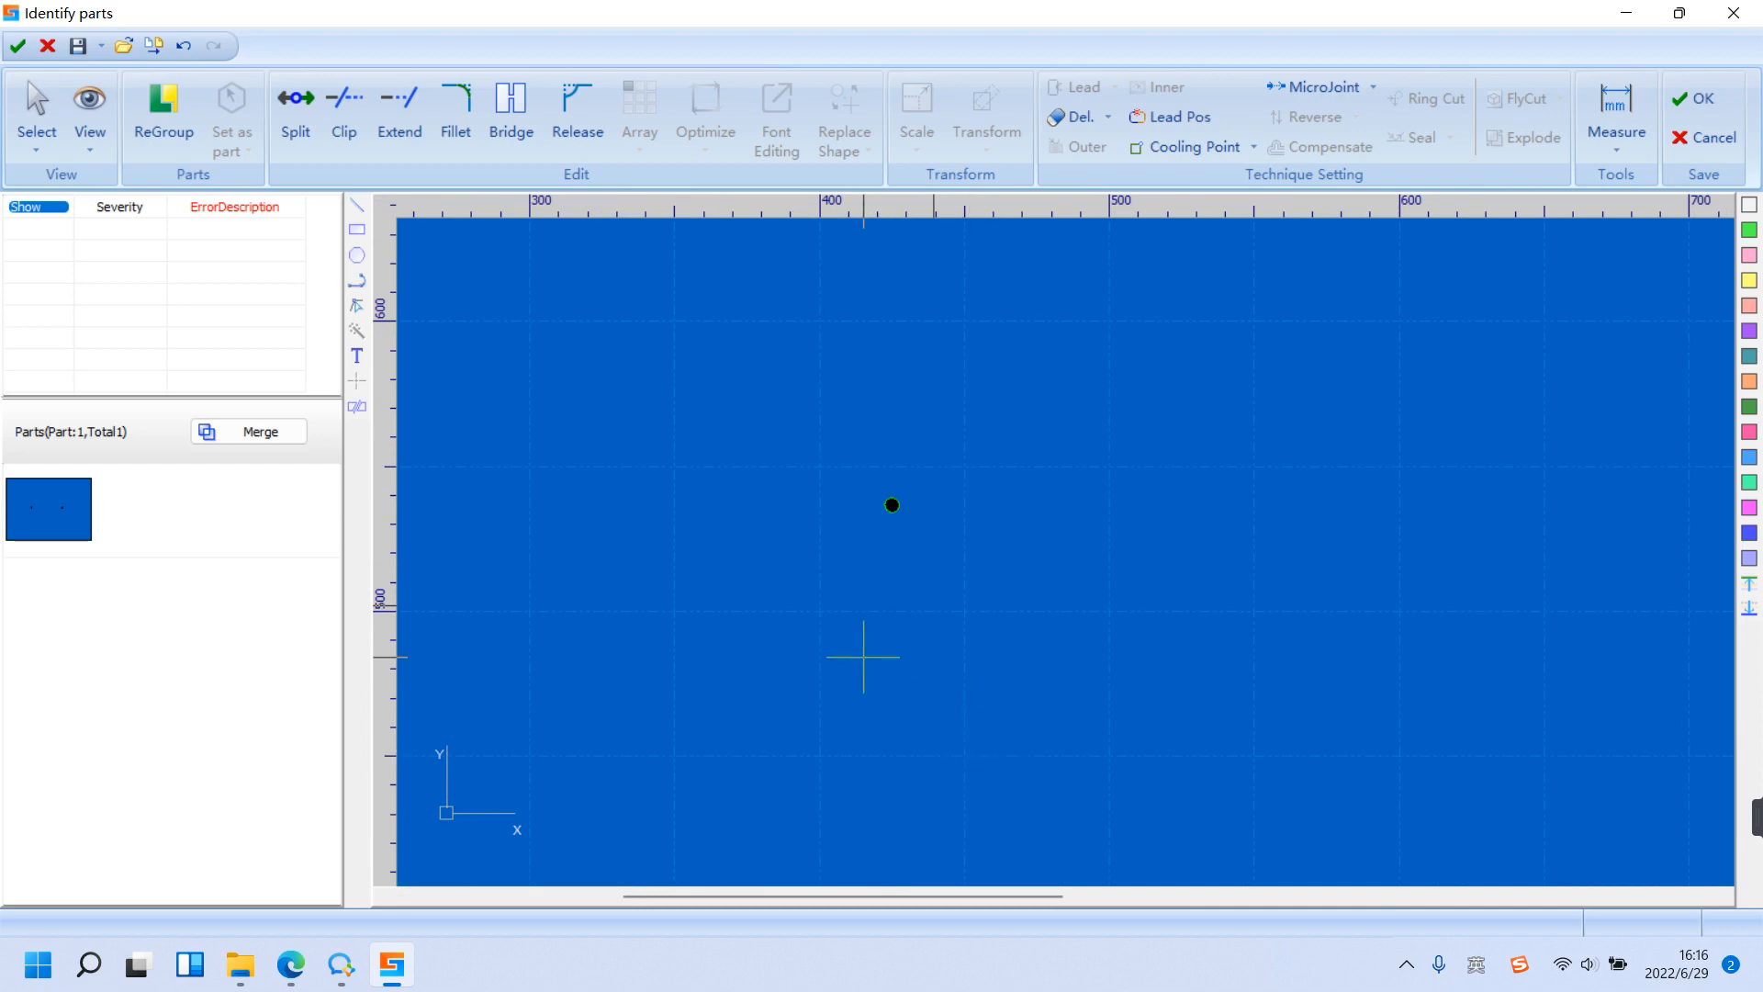
scroll(772, 483, "down", 3)
scroll(772, 484, "down", 1)
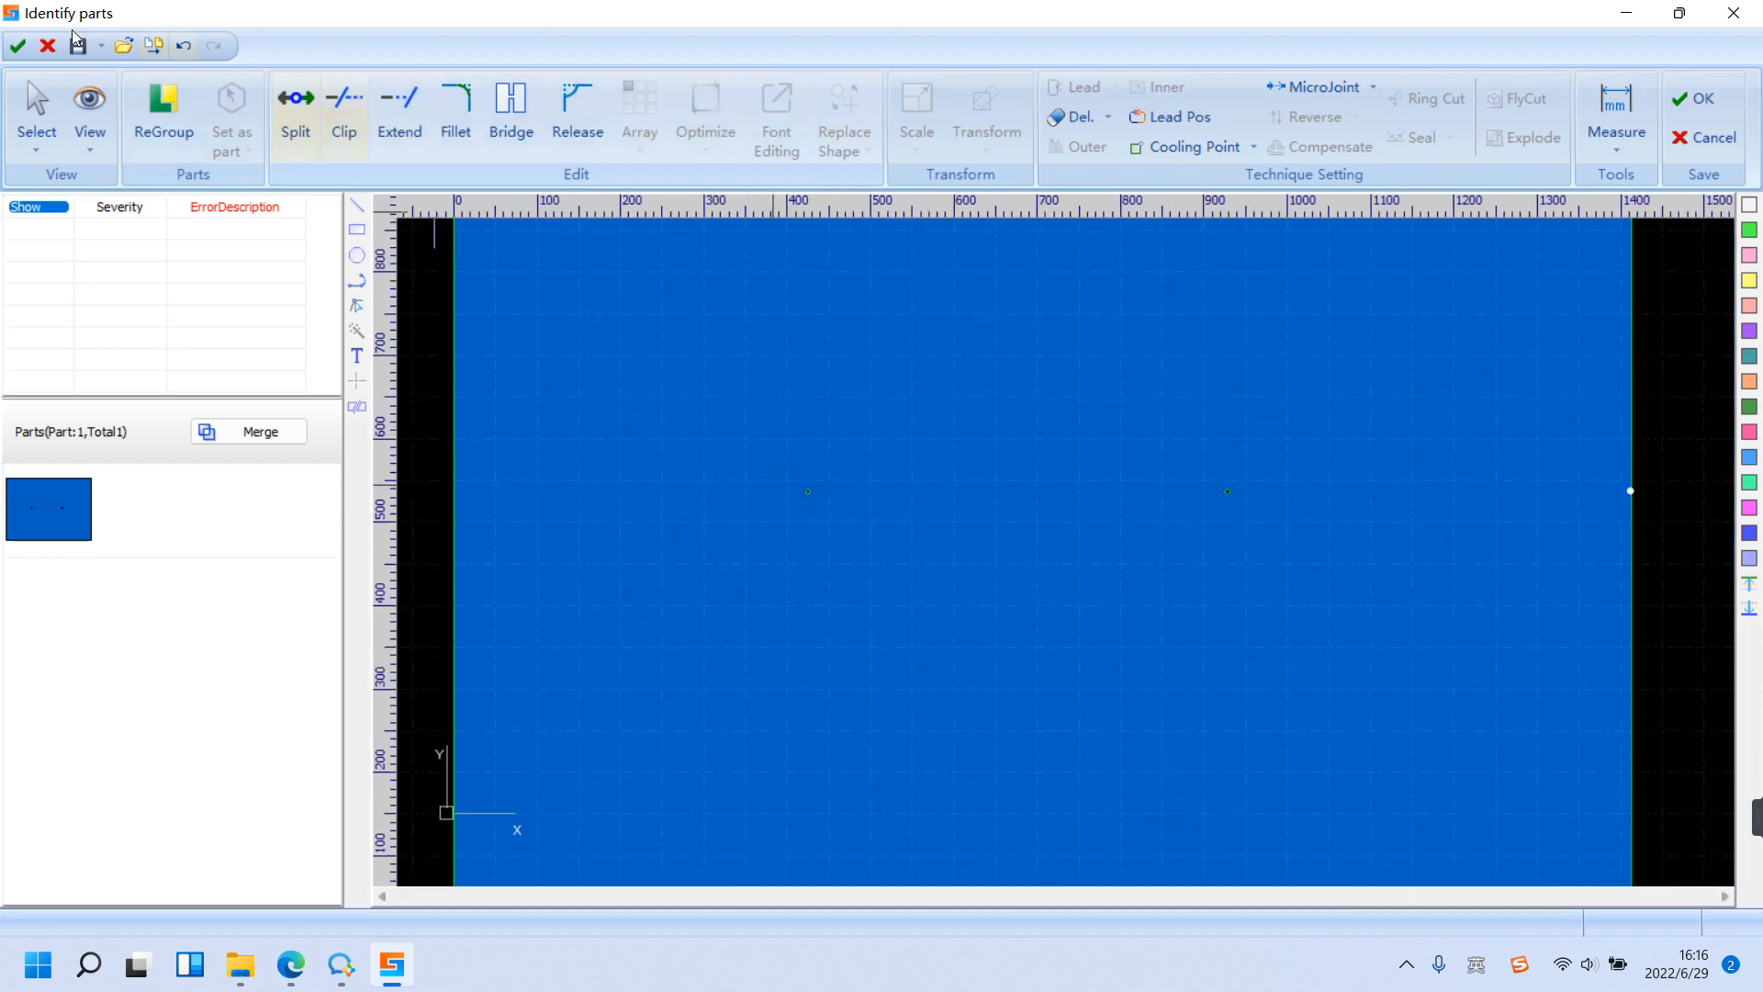
left_click(48, 45)
left_click(831, 515)
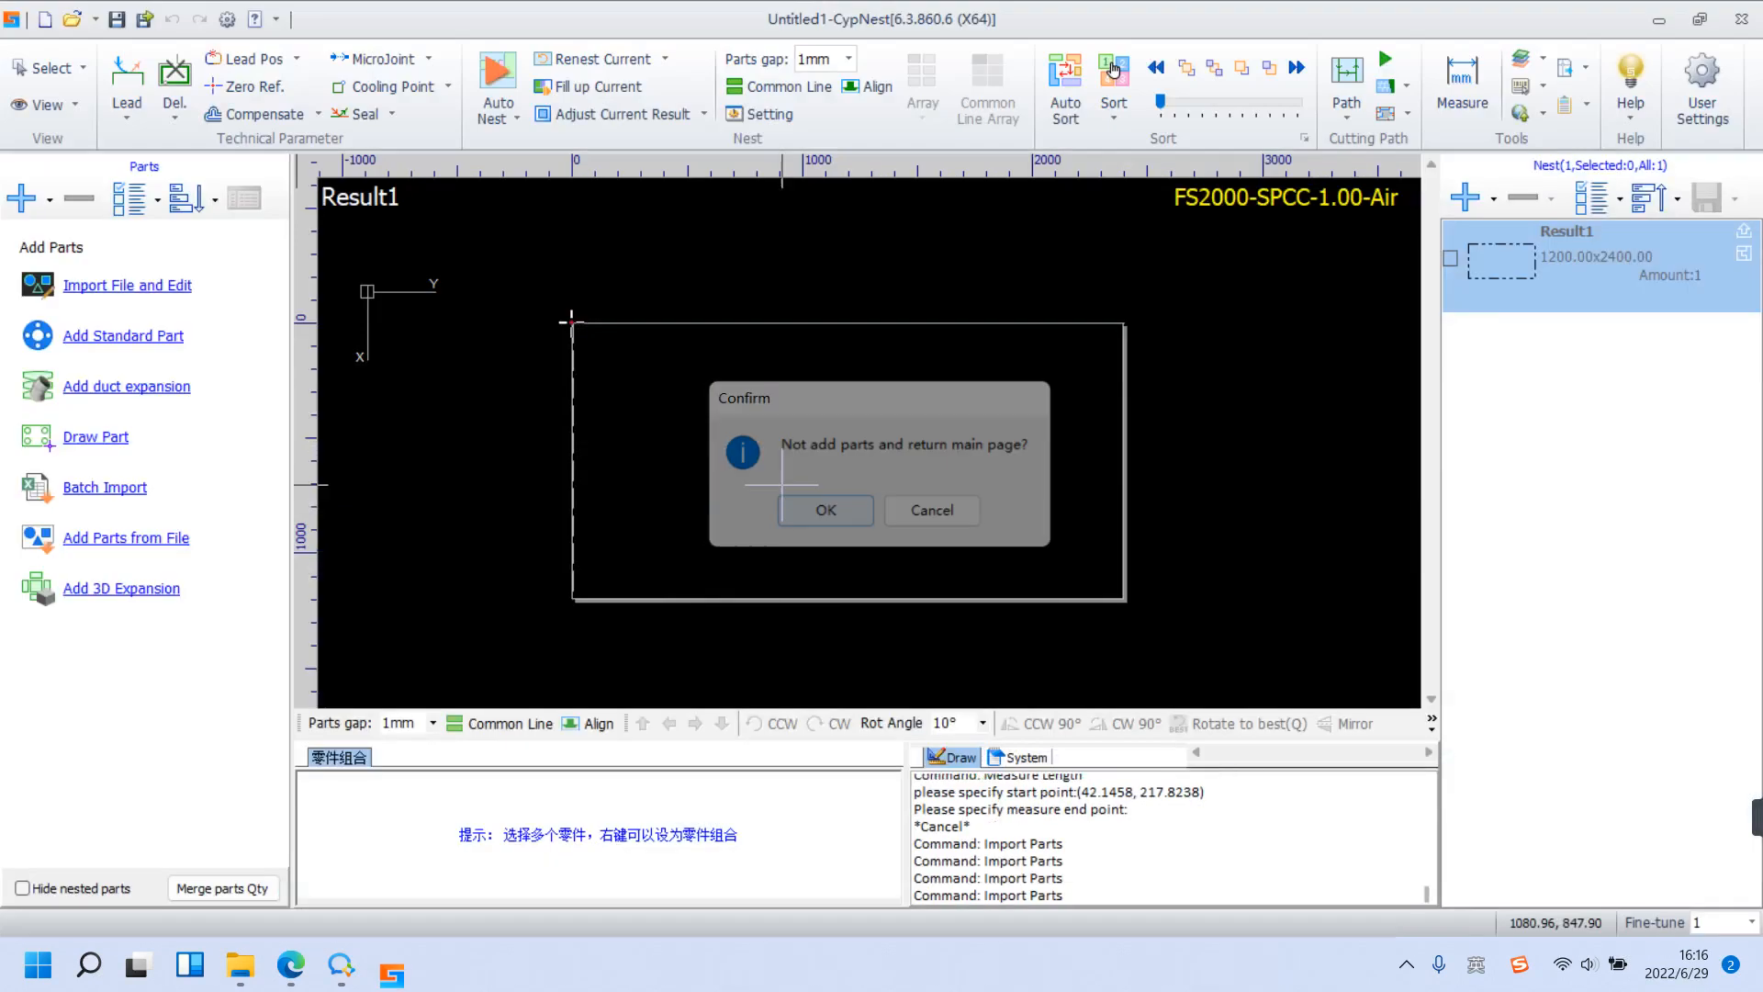
Import 小图纸替换 again with Auto Replace Small turned on, replacing shapes between 0 and 10 mm with a cross.
left_click(130, 289)
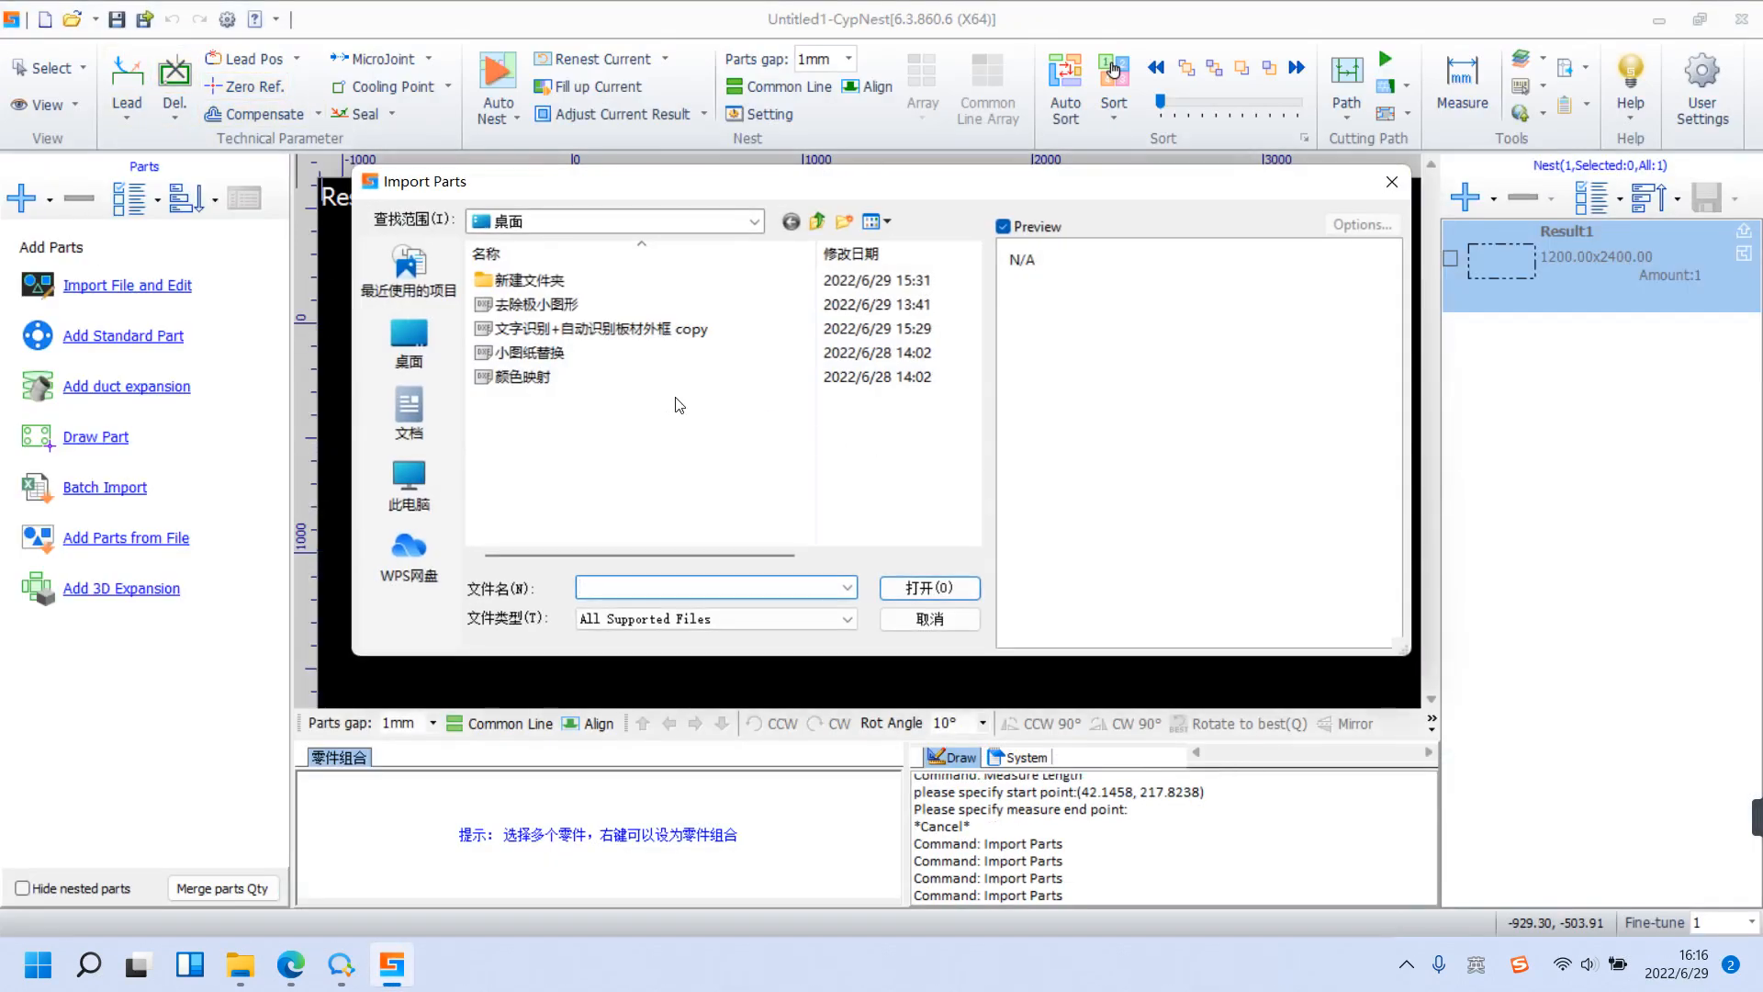
left_click(640, 359)
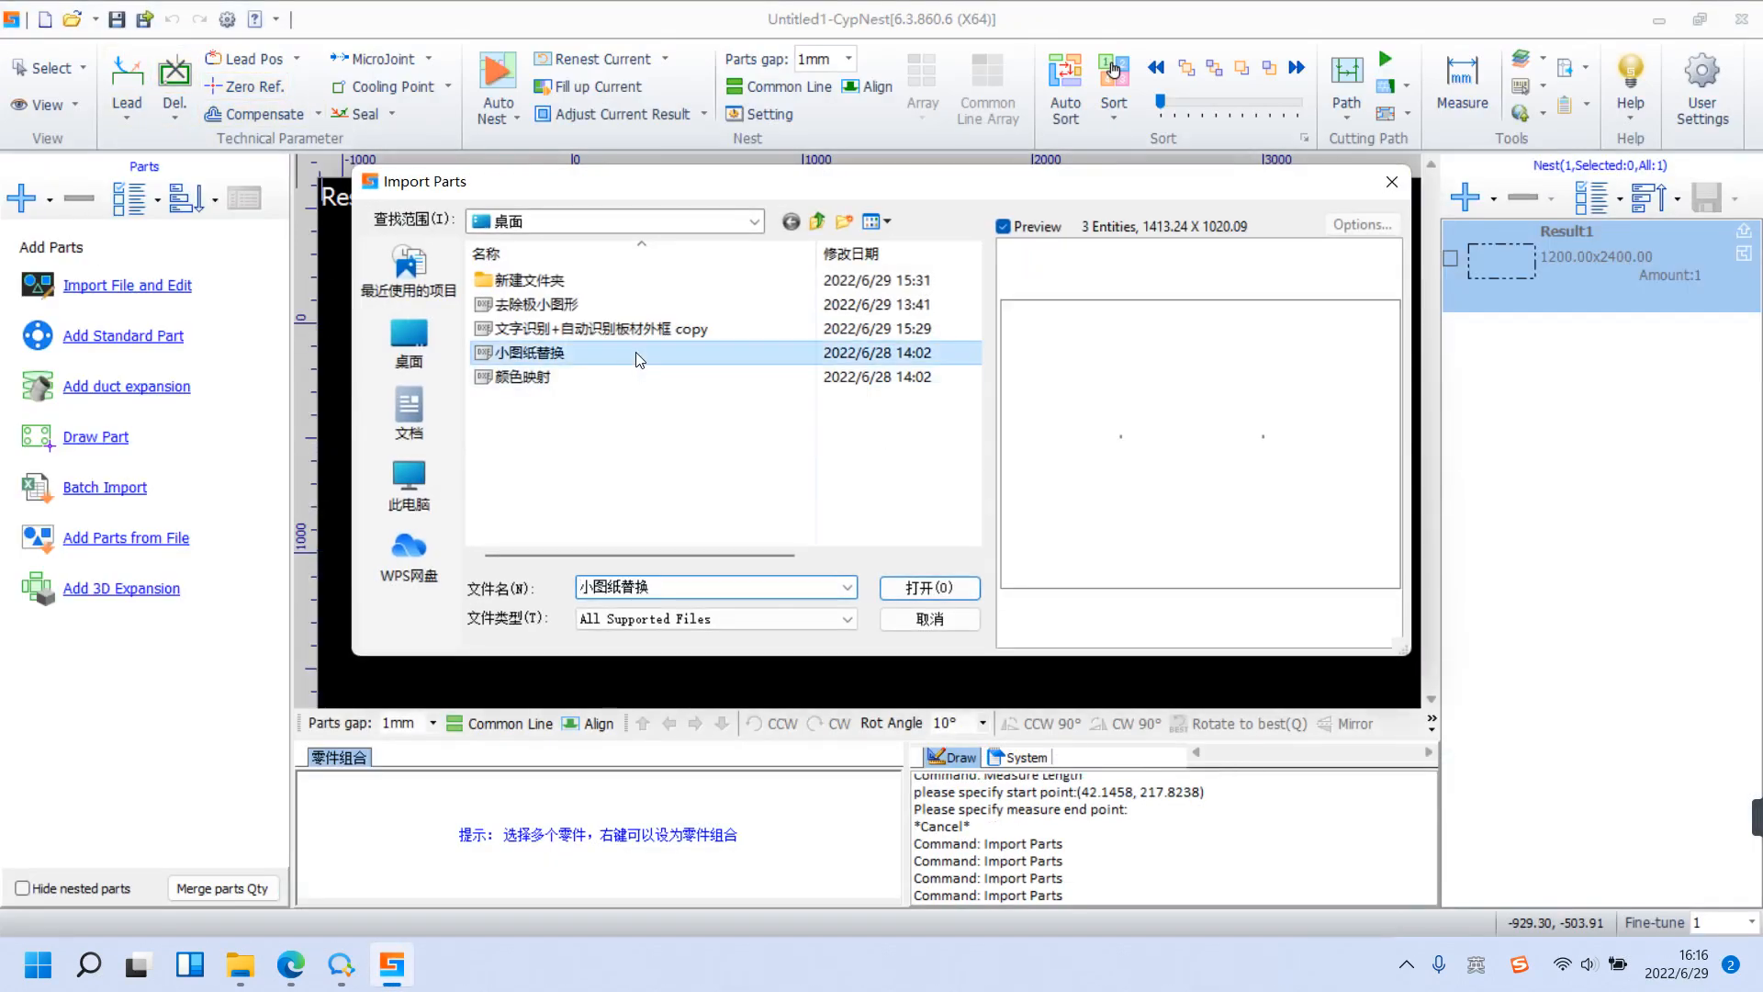
left_click(931, 588)
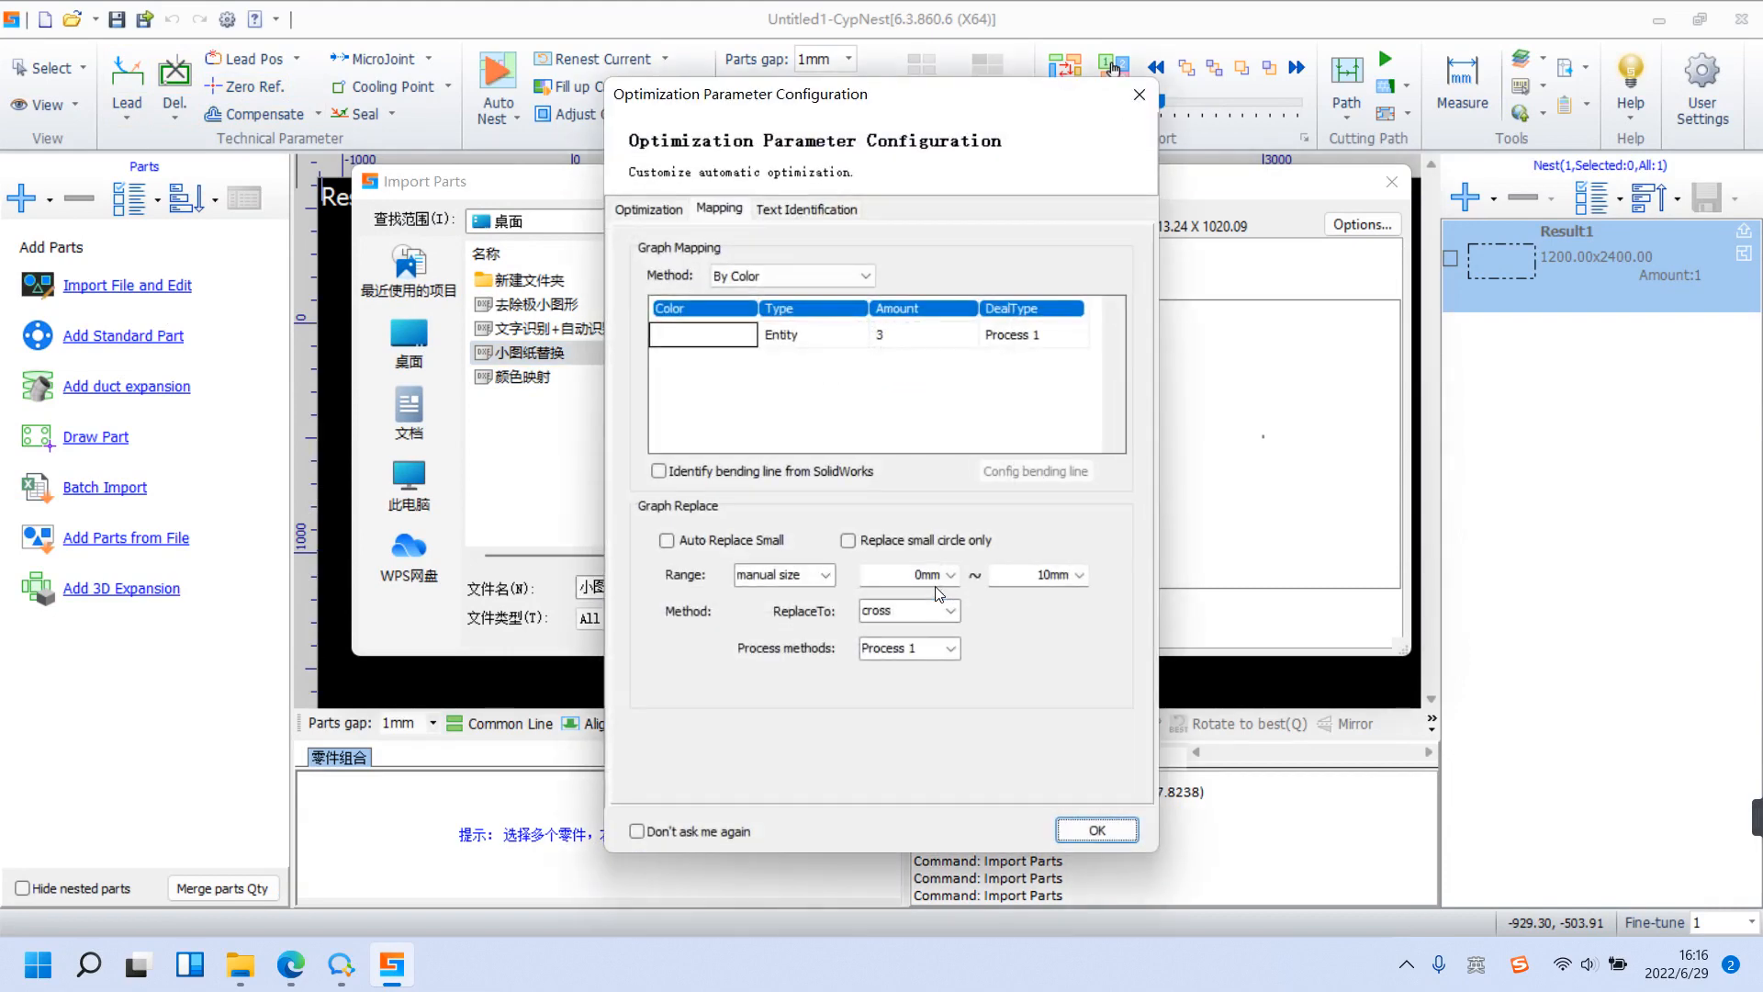
left_click(667, 541)
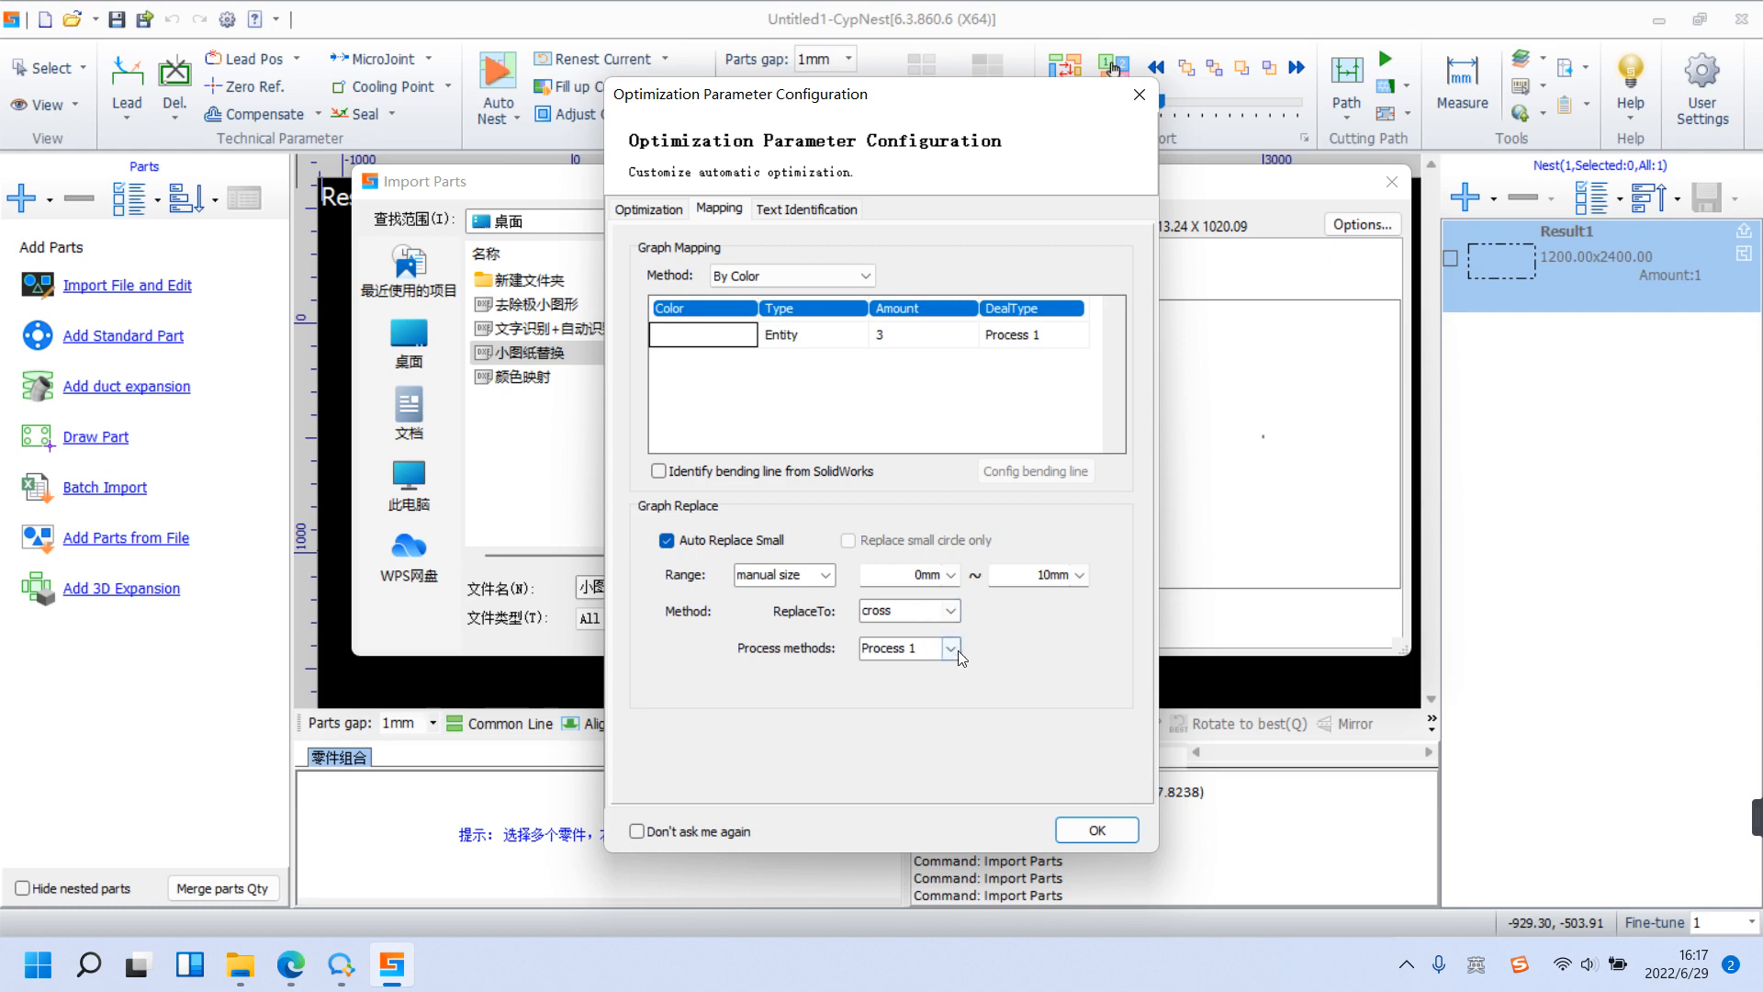
left_click(952, 612)
left_click(1105, 829)
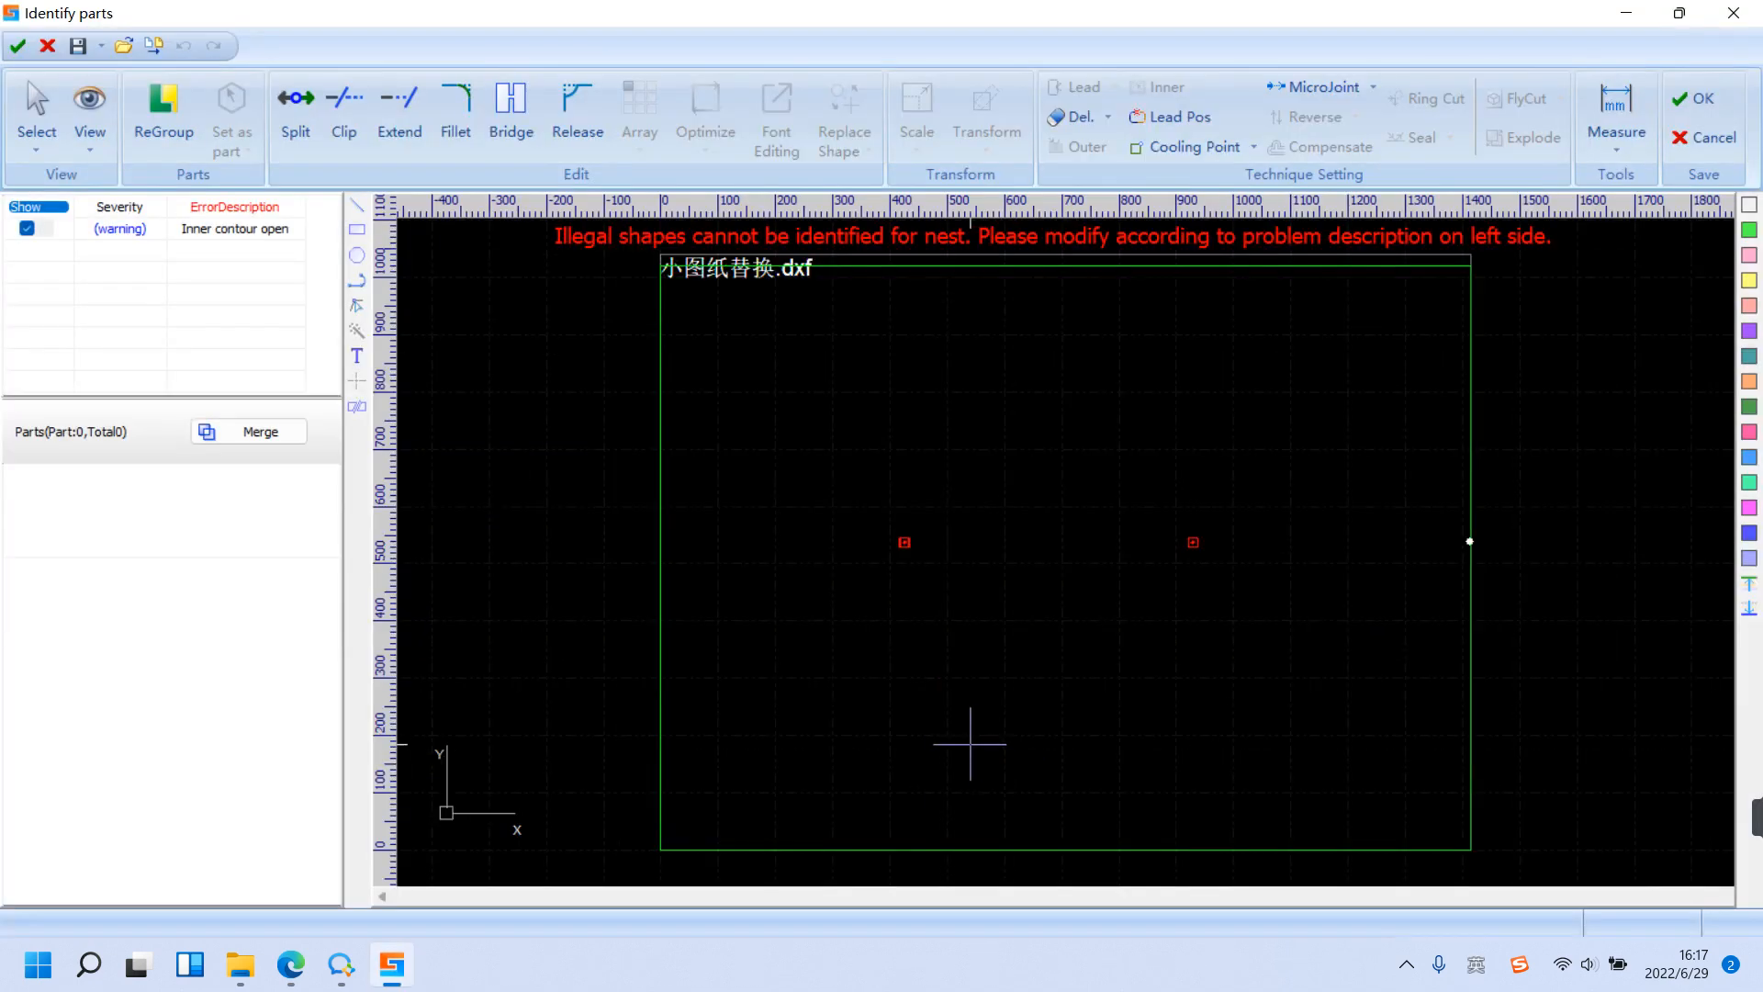
Examine the small shape inside the outline of the imported drawing up close, and return to the main page without adding the part.
scroll(881, 551, "up", 3)
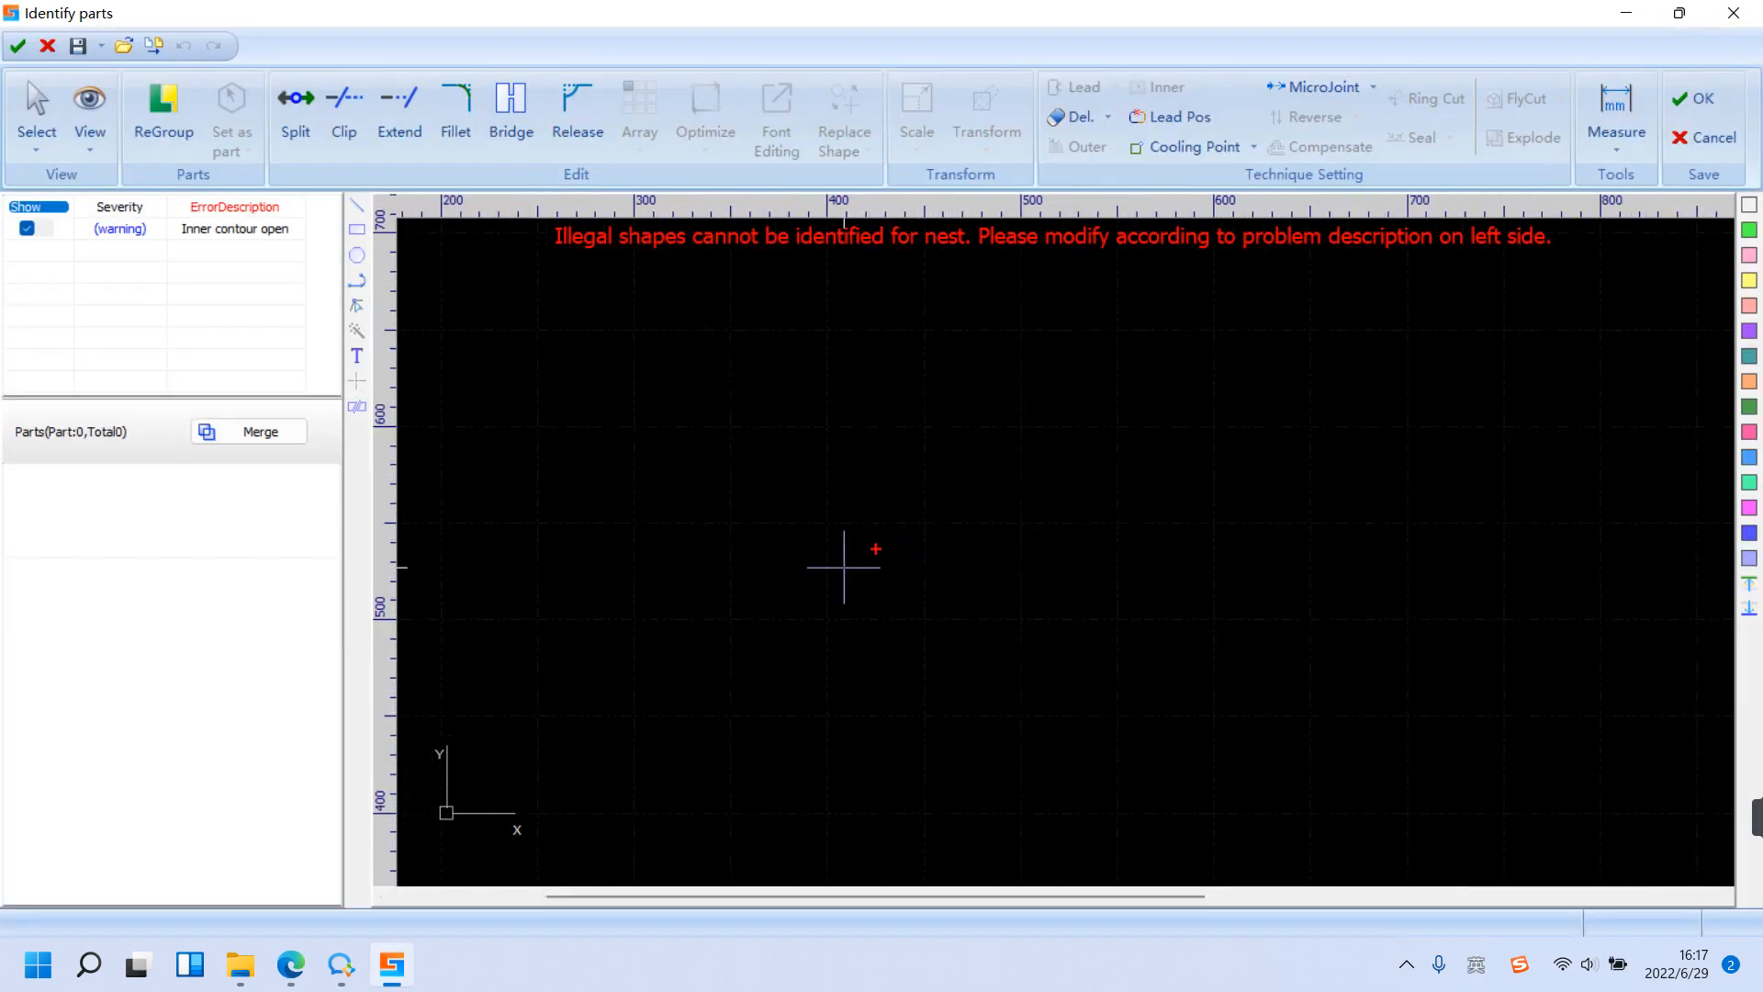
scroll(842, 570, "up", 3)
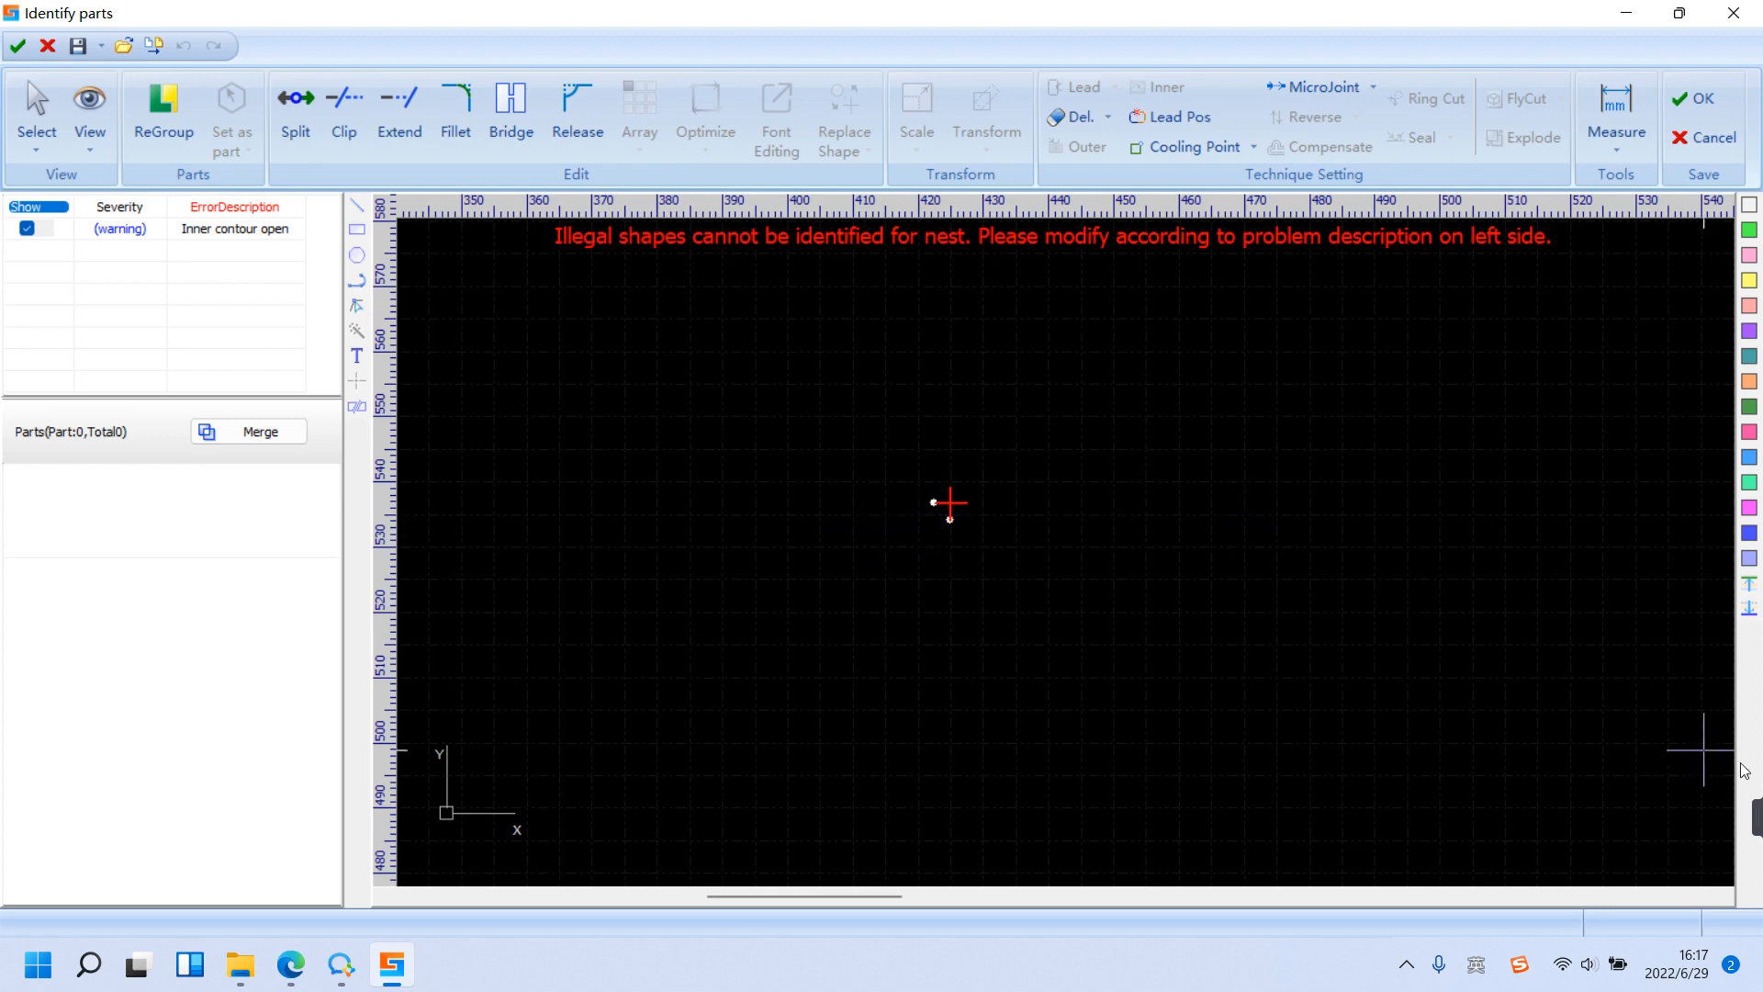
mouse_move(1753, 817)
left_click(1424, 819)
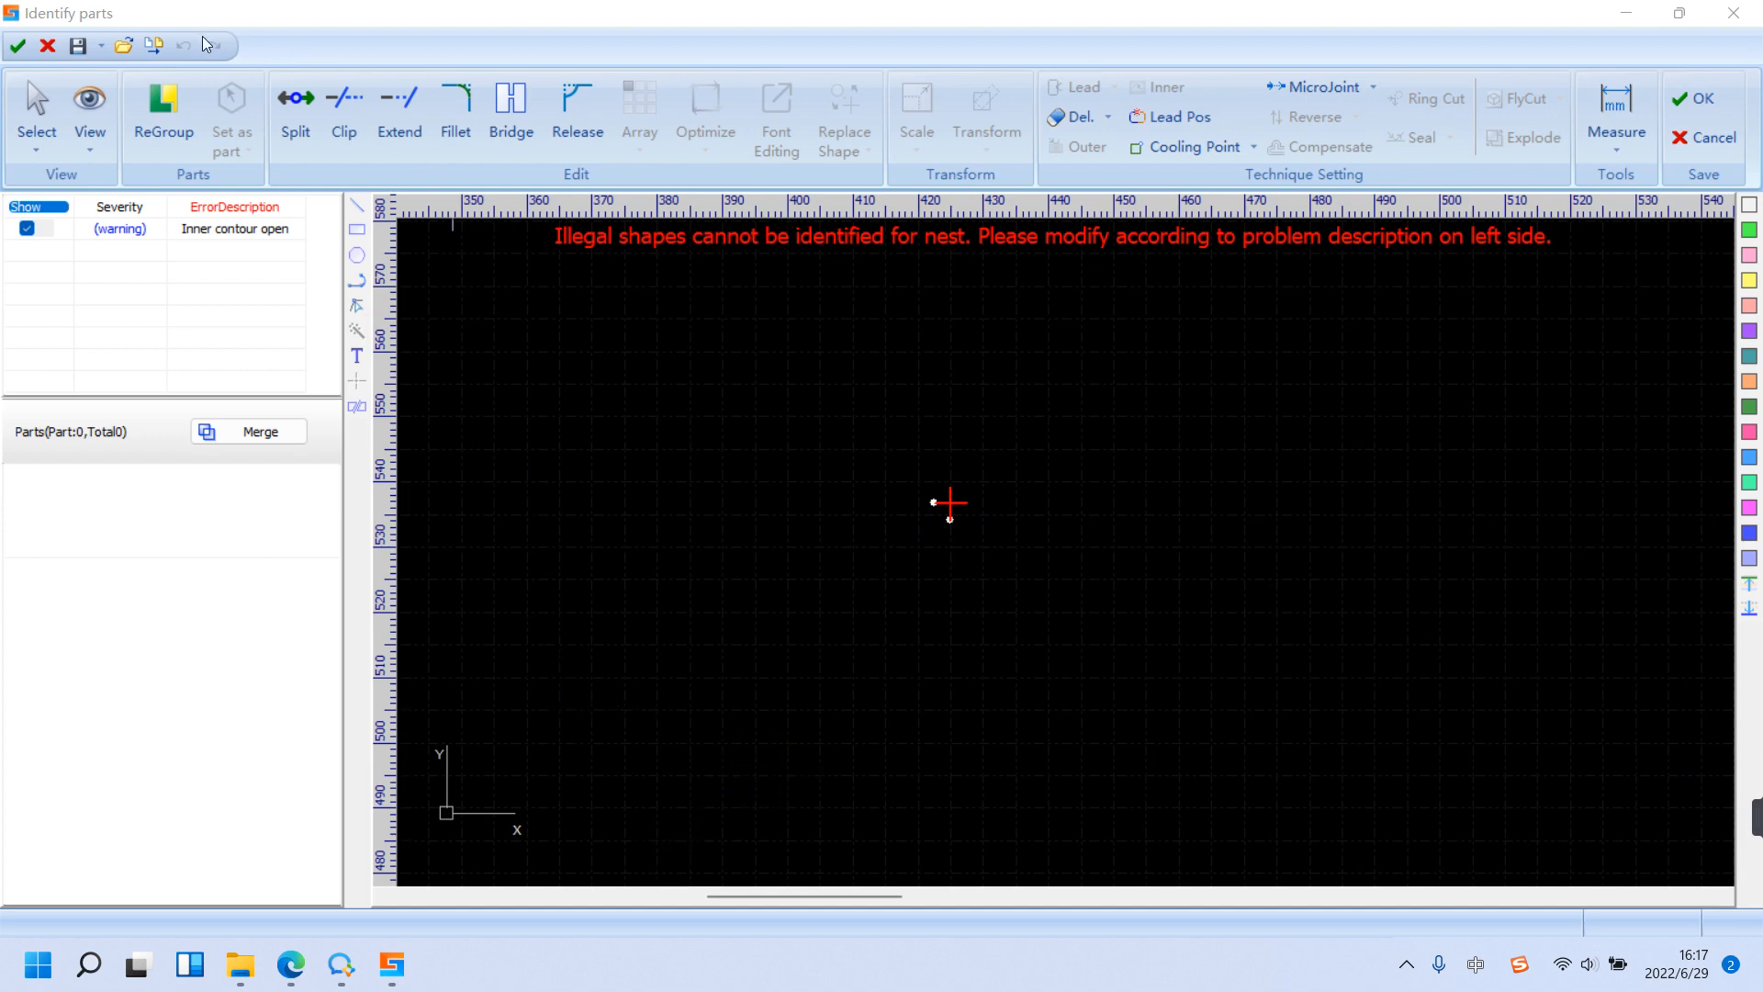
left_click(53, 48)
left_click(824, 513)
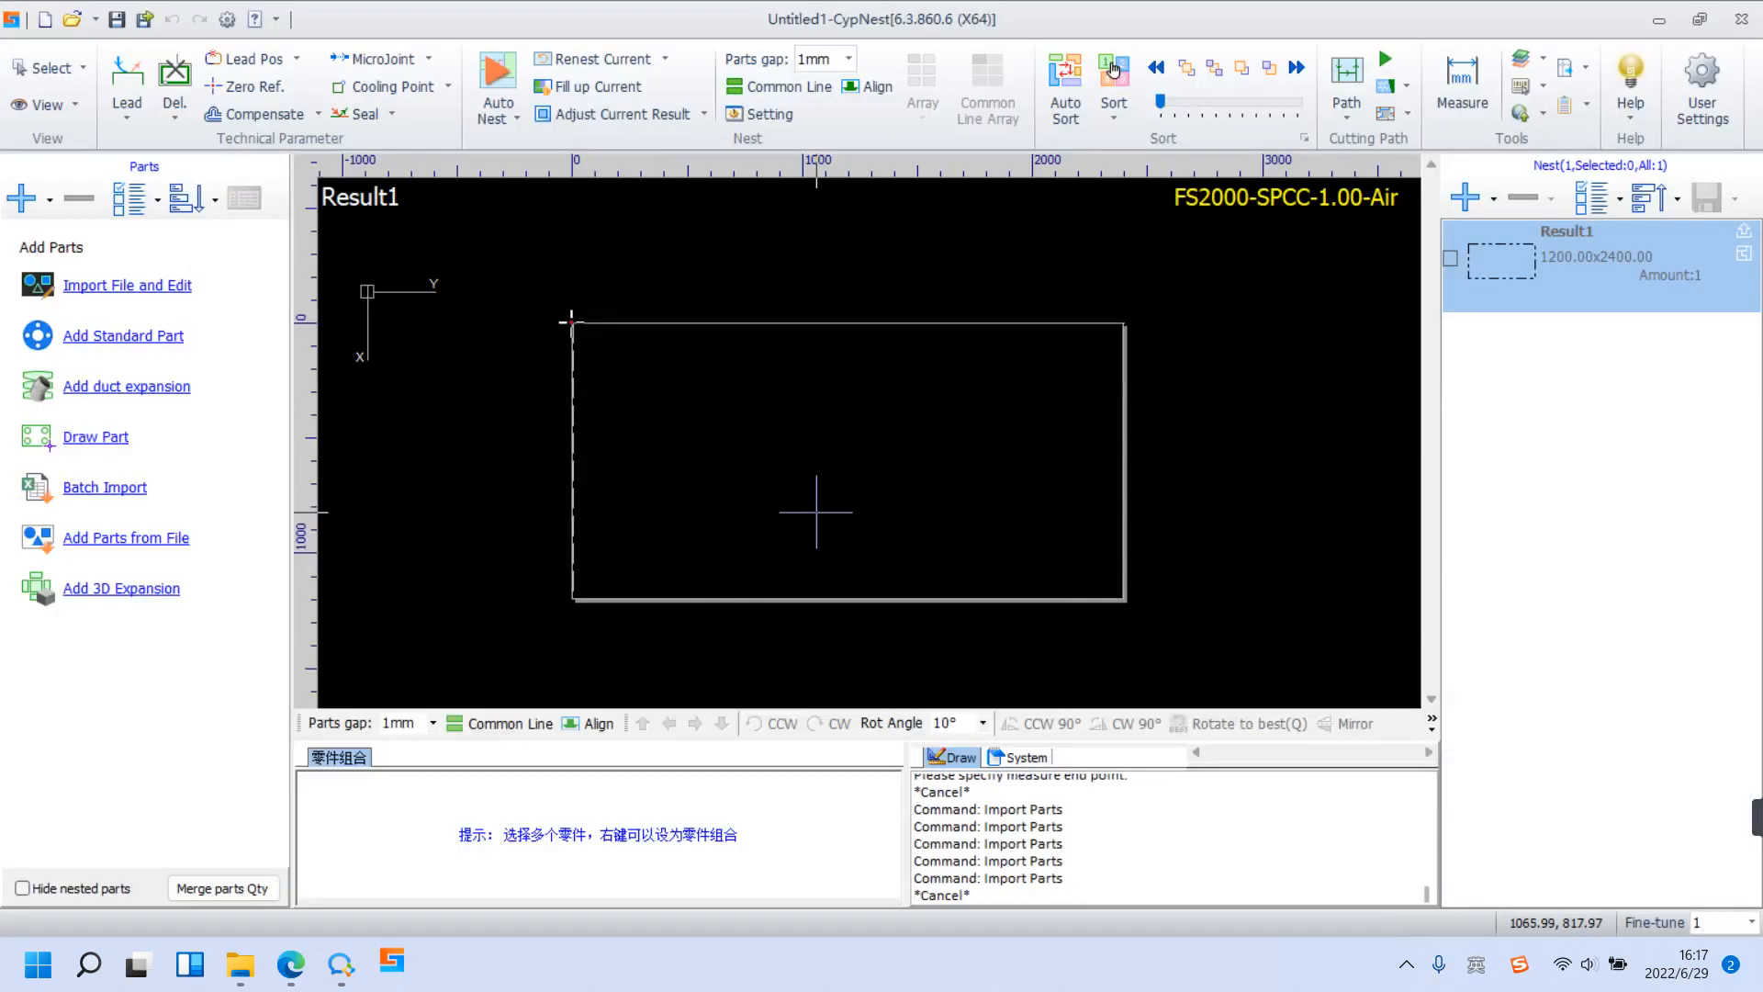
Import 文字识别+自动识别板材外框 copy with Auto set part parameter by tags enabled, and select the imported part to check its name and amount.
left_click(127, 284)
left_click(657, 340)
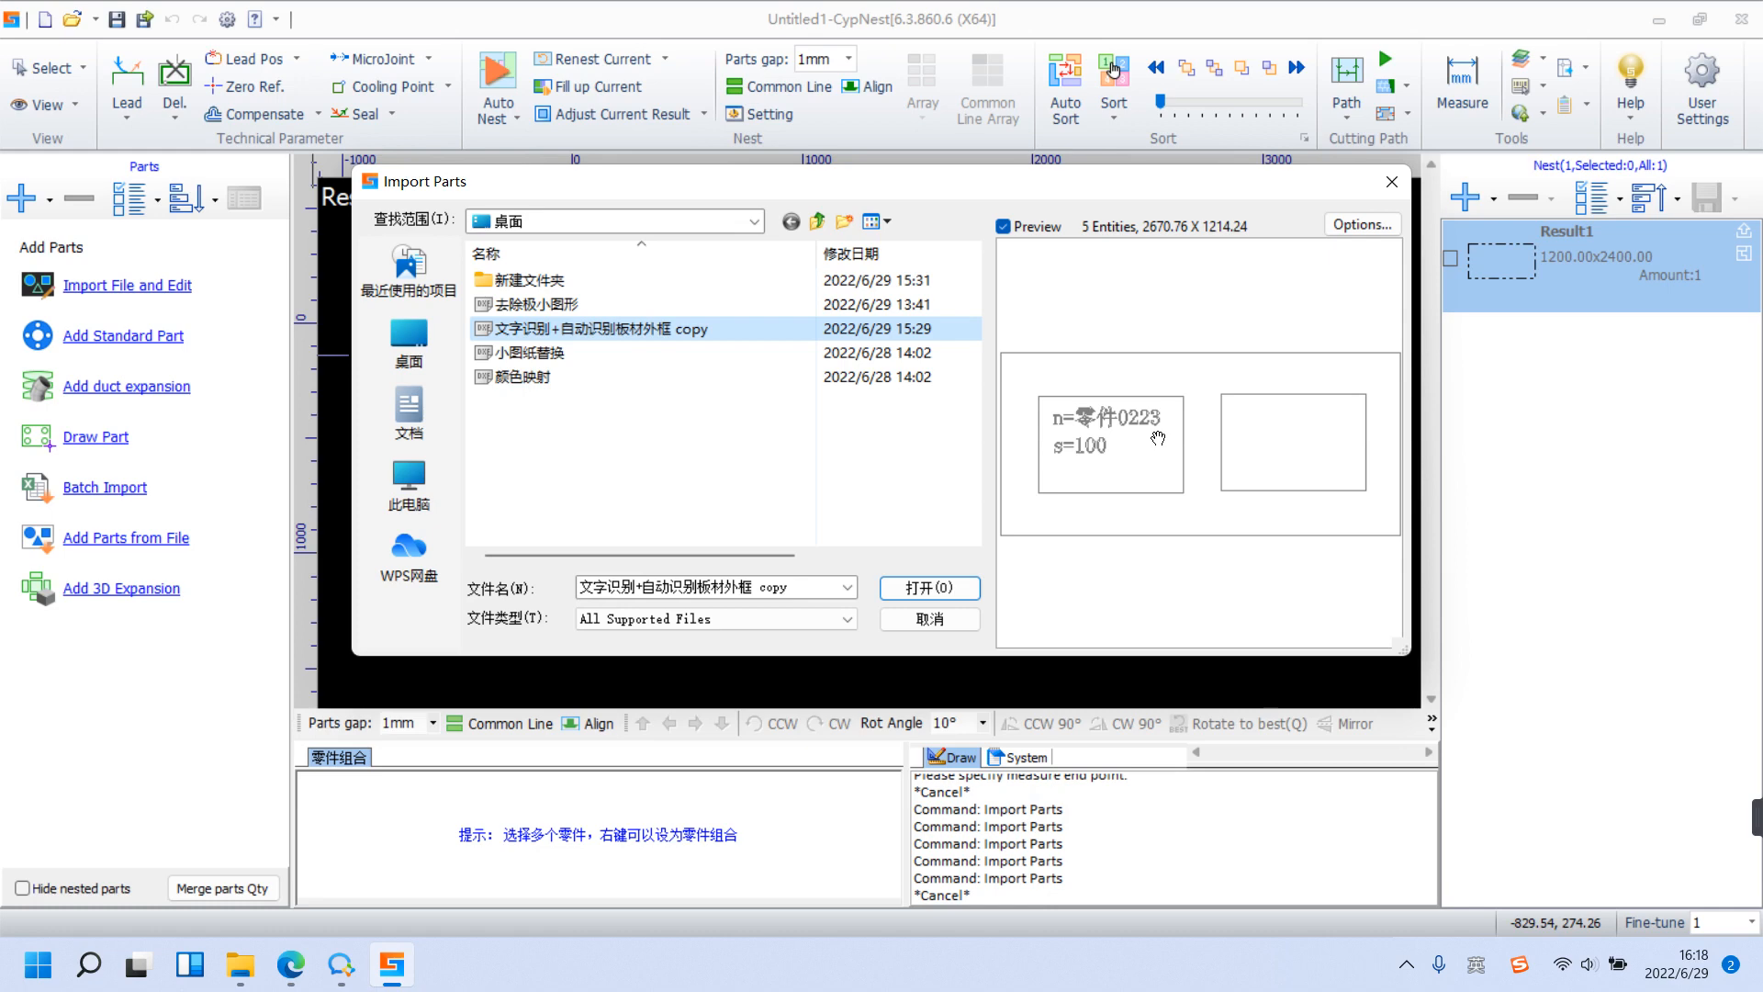
left_click(944, 588)
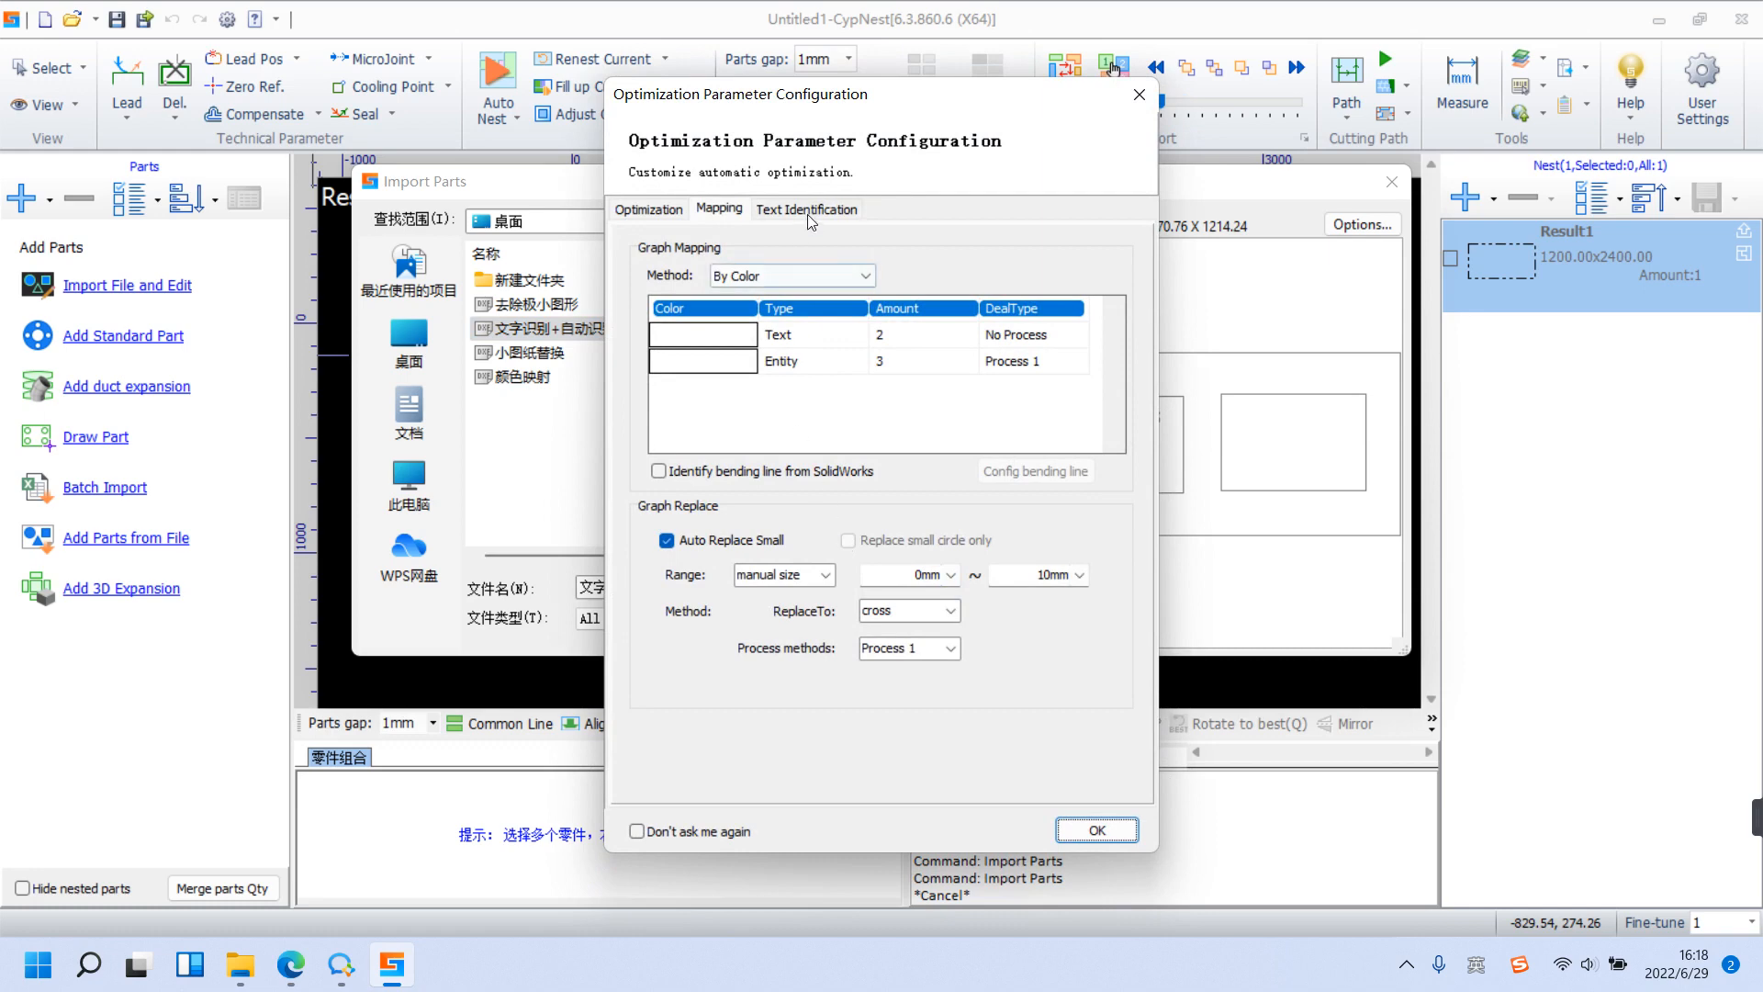
left_click(808, 208)
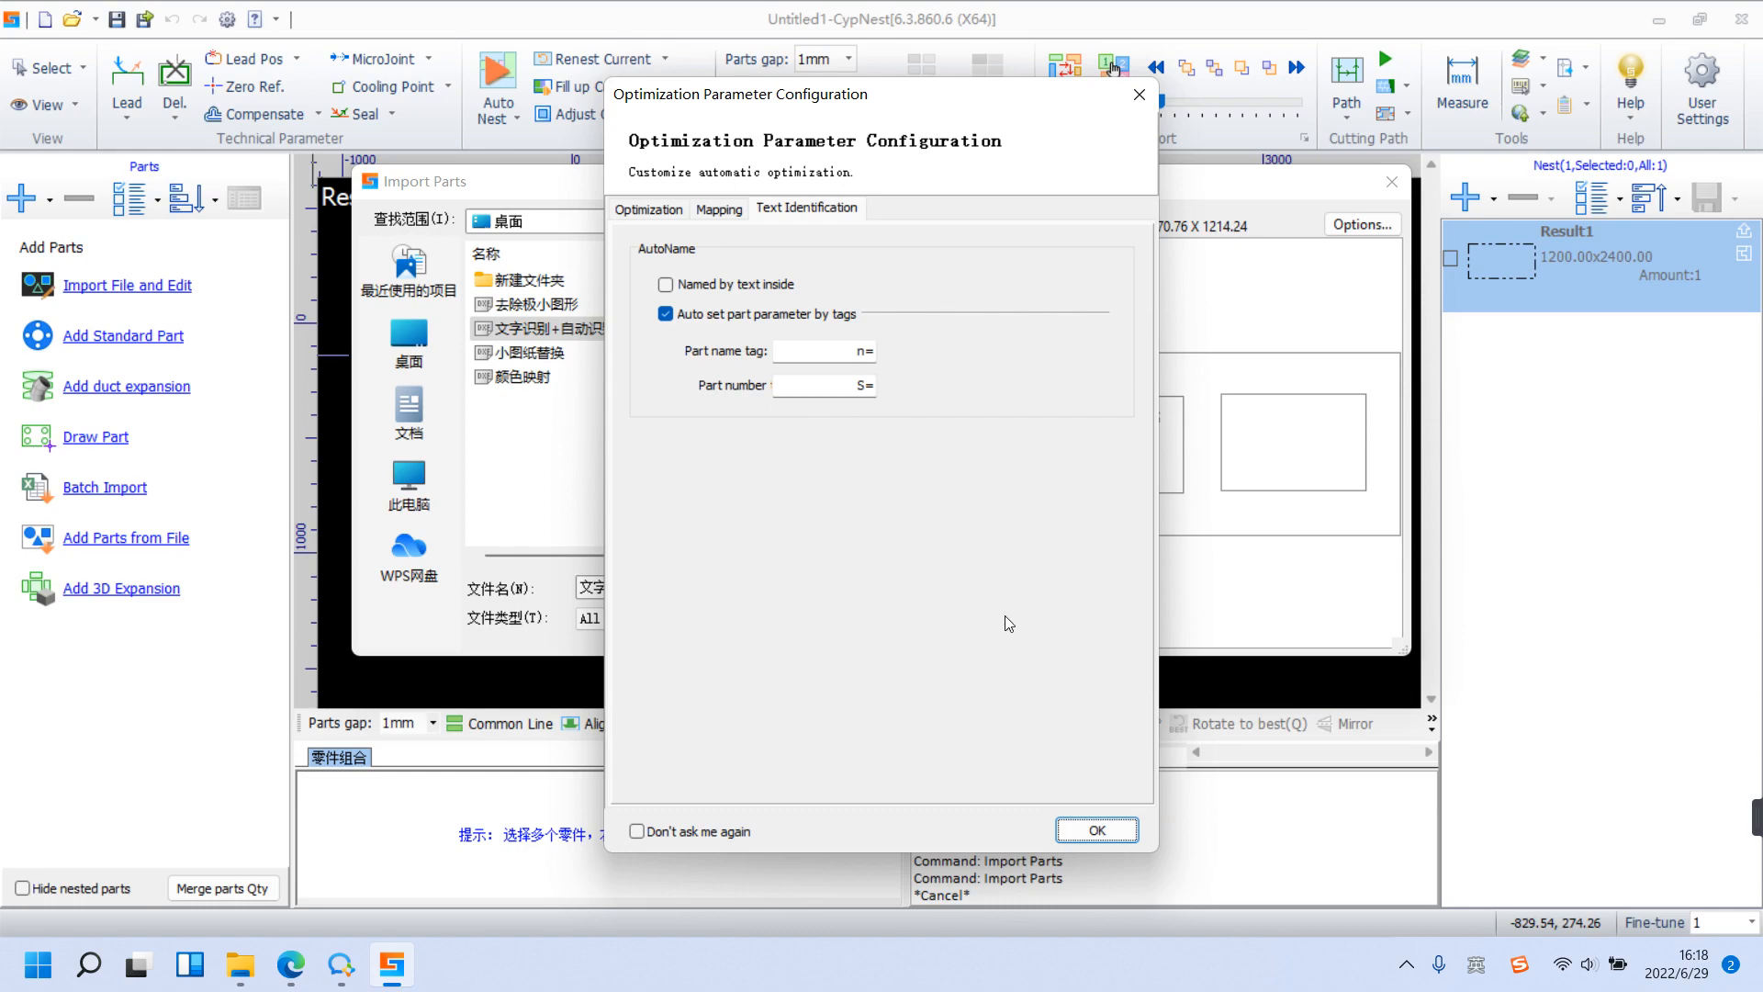
left_click(1111, 826)
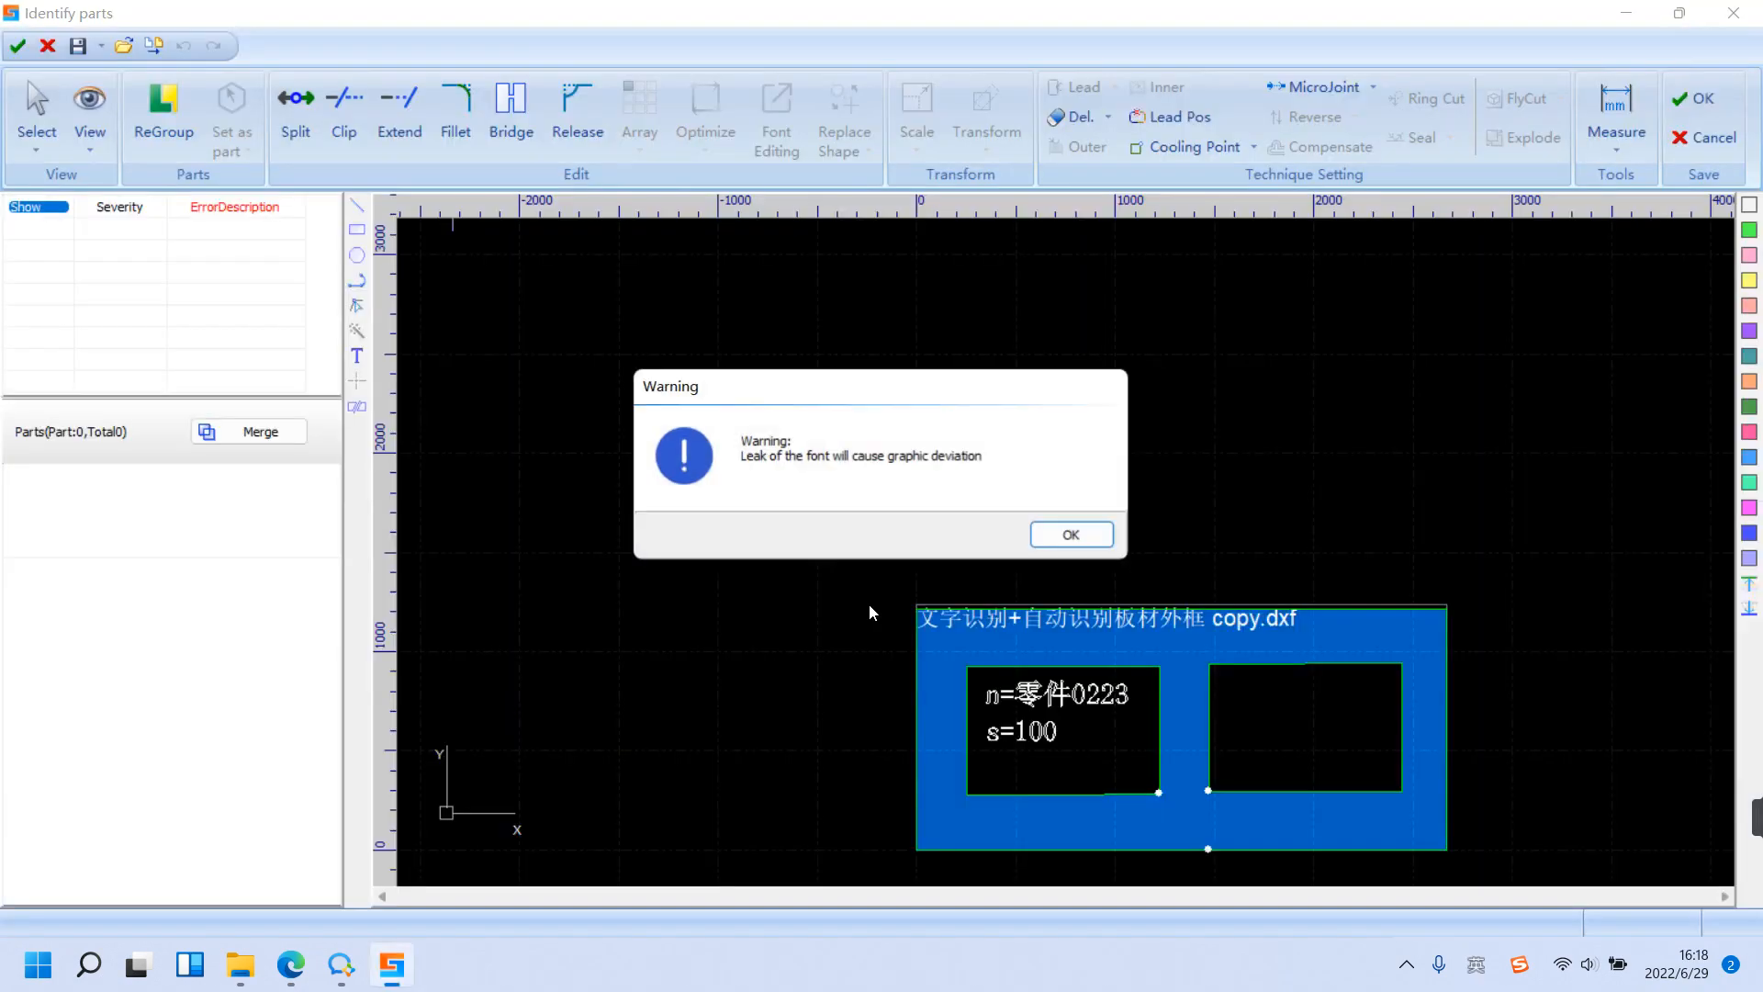
left_click(1071, 535)
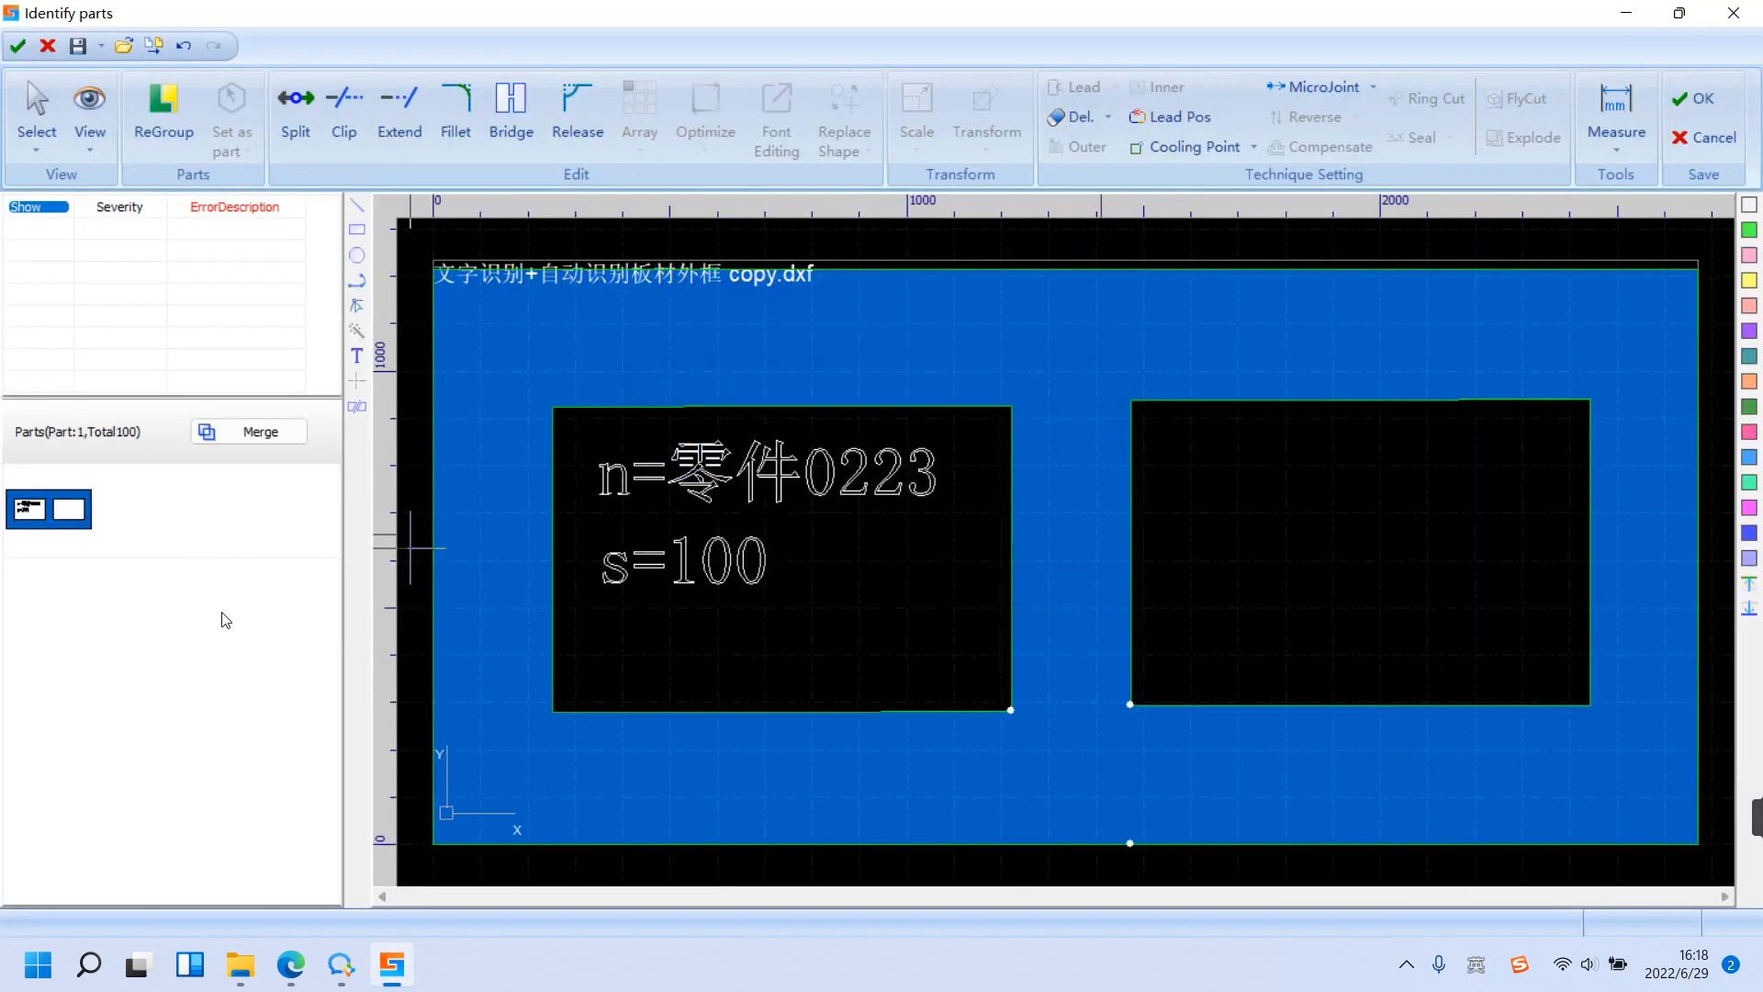
left_click(190, 539)
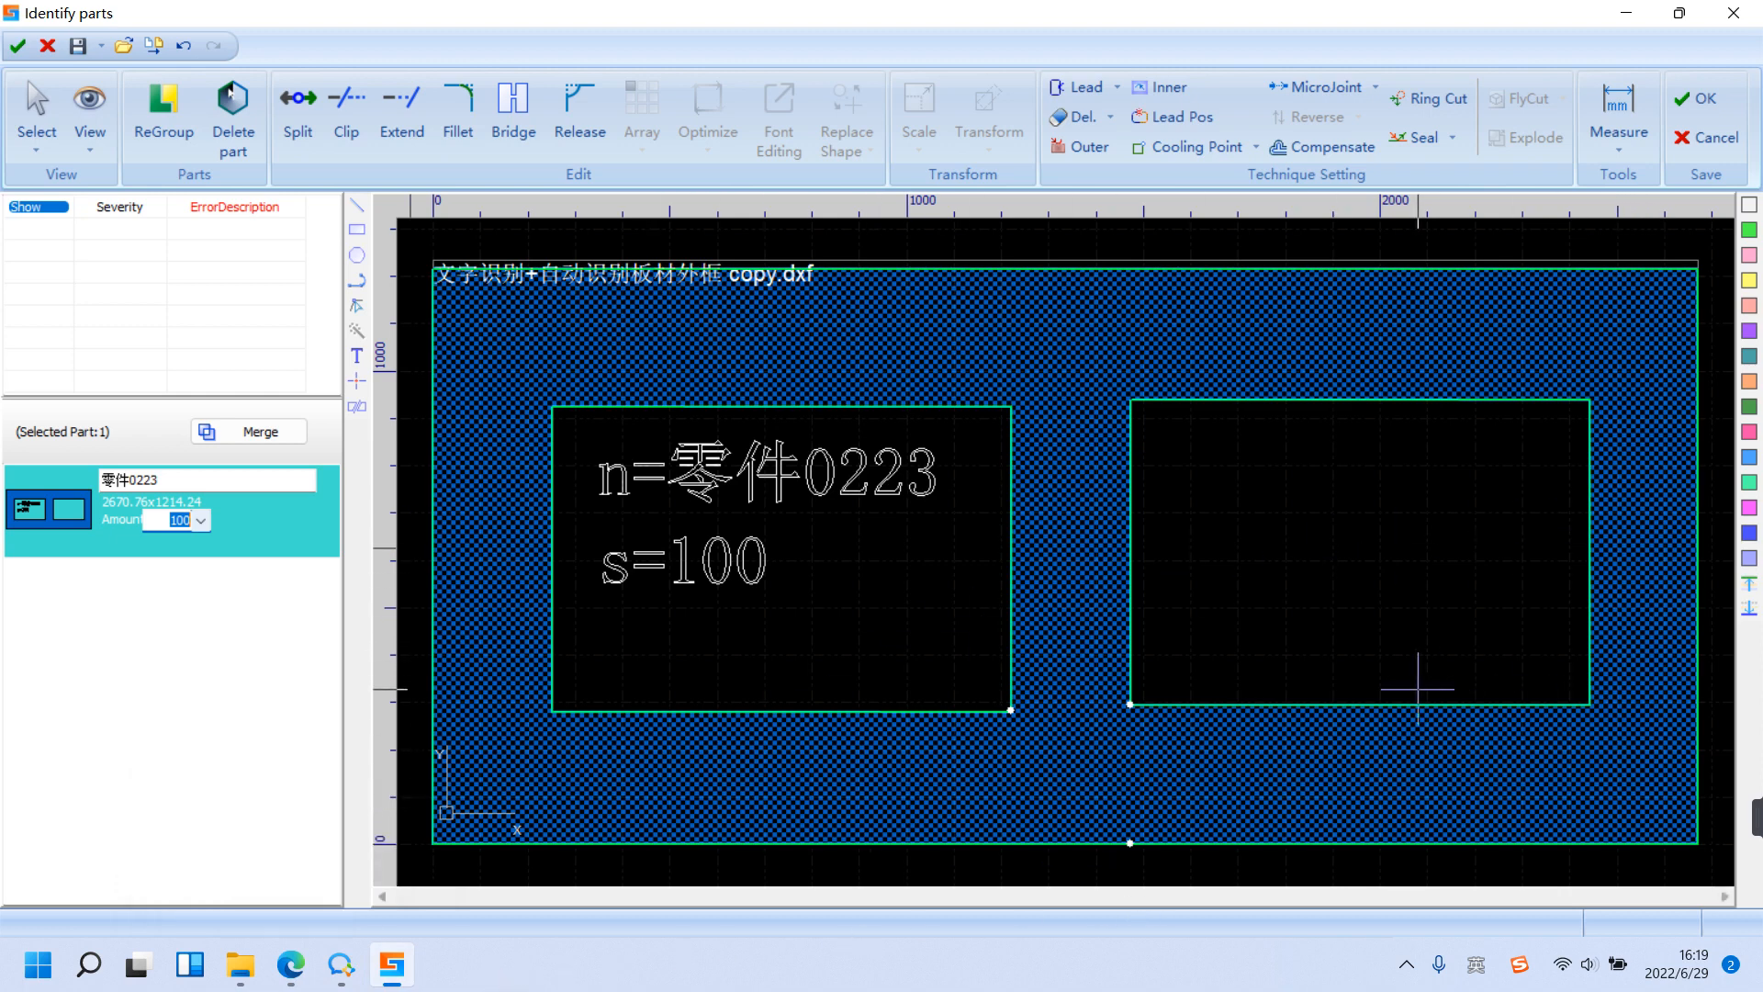
mouse_move(1658, 820)
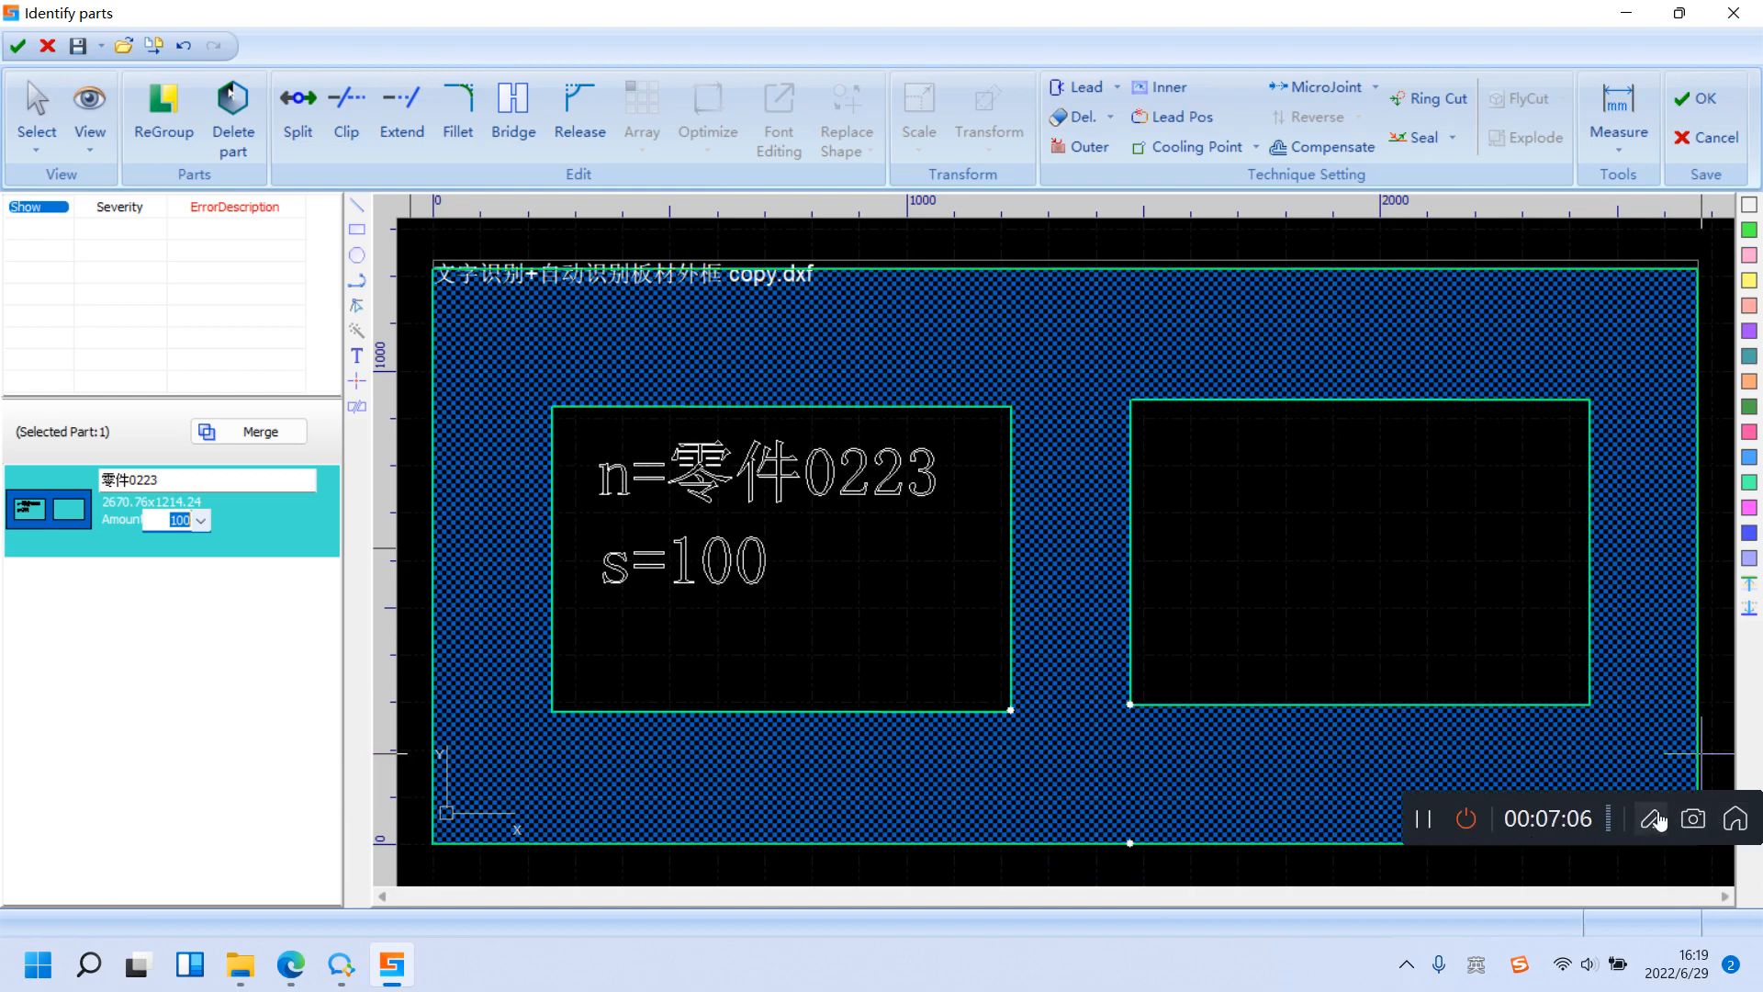